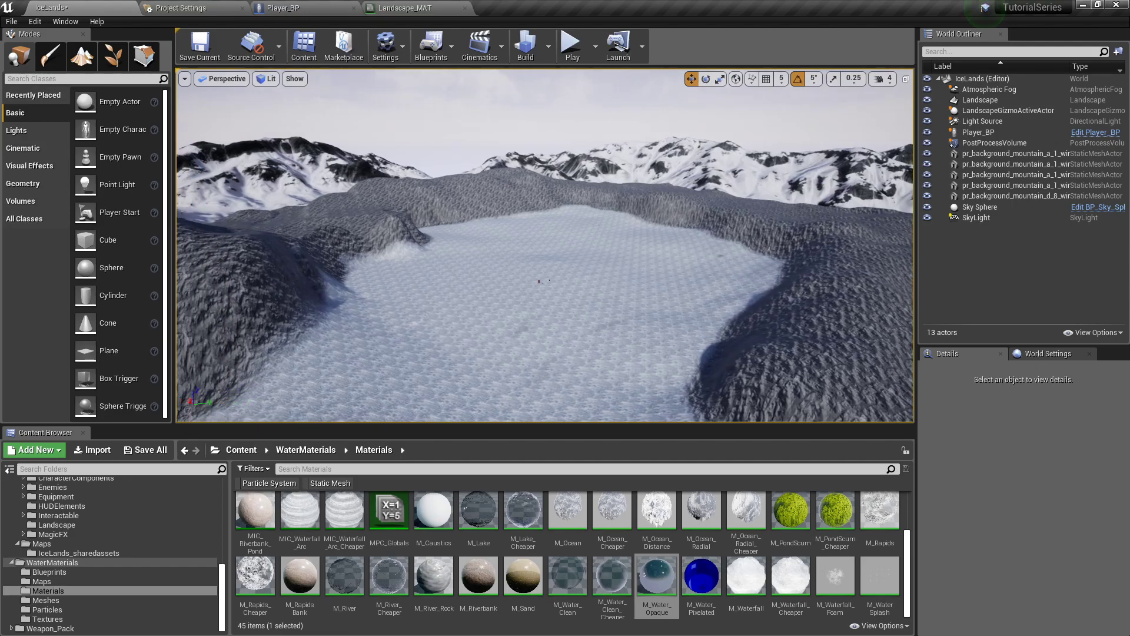
# - Set up landscape painting with the Dirt layer and a brush size of 250
pyautogui.moveTo(544, 245); pyautogui.dragTo(582, 267, button='right')
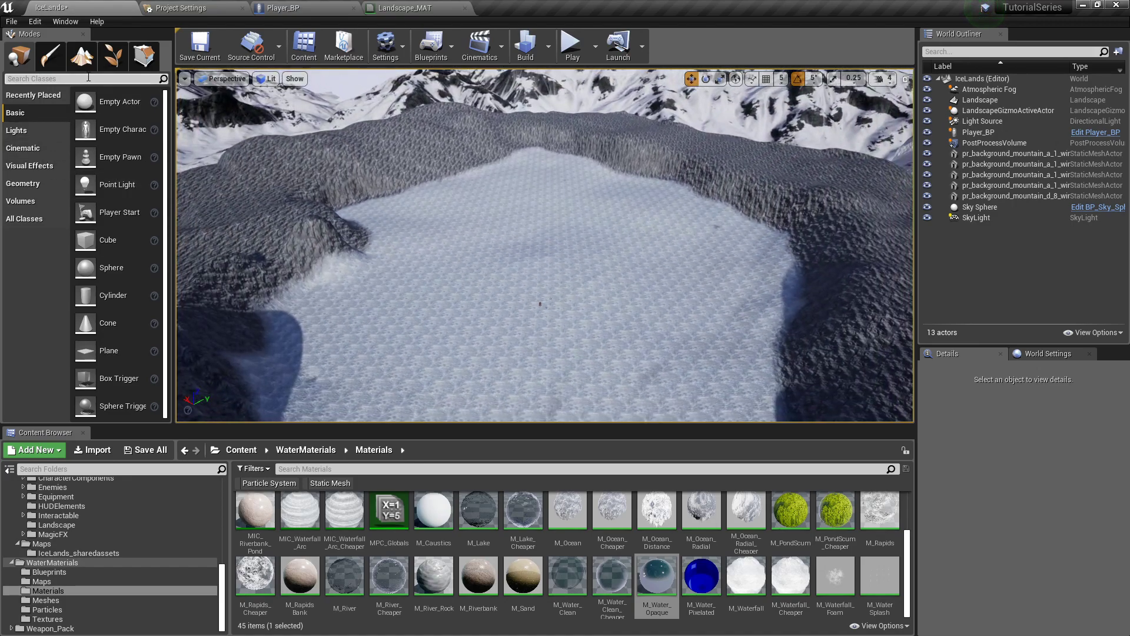
pyautogui.click(82, 56)
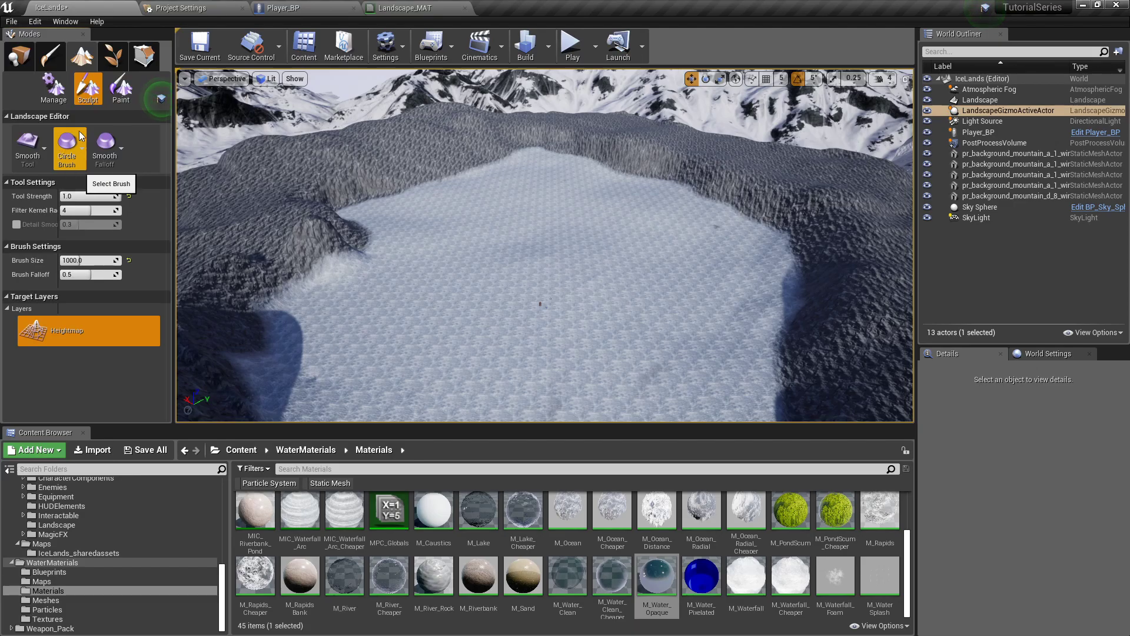
pyautogui.moveTo(552, 183); pyautogui.dragTo(548, 180, button='right')
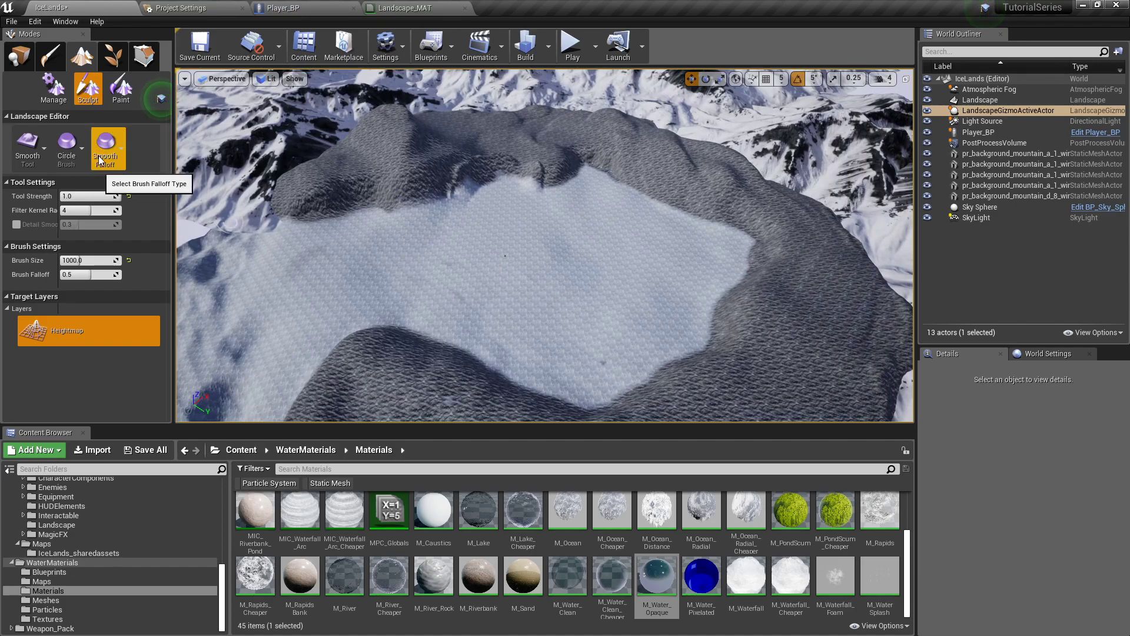
pyautogui.click(120, 97)
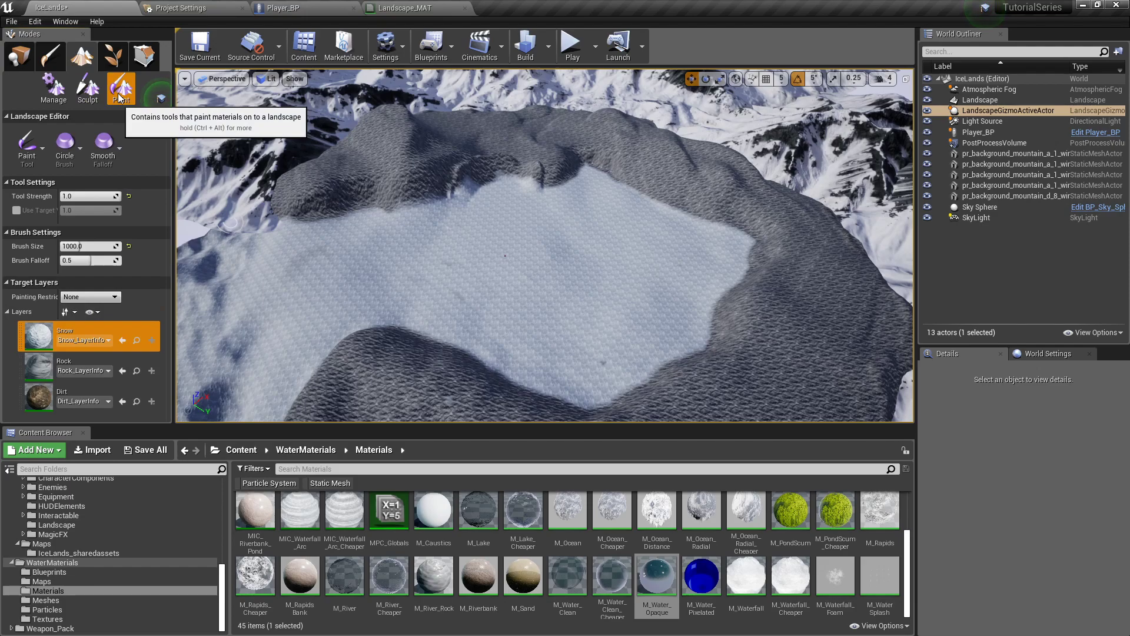
pyautogui.click(62, 393)
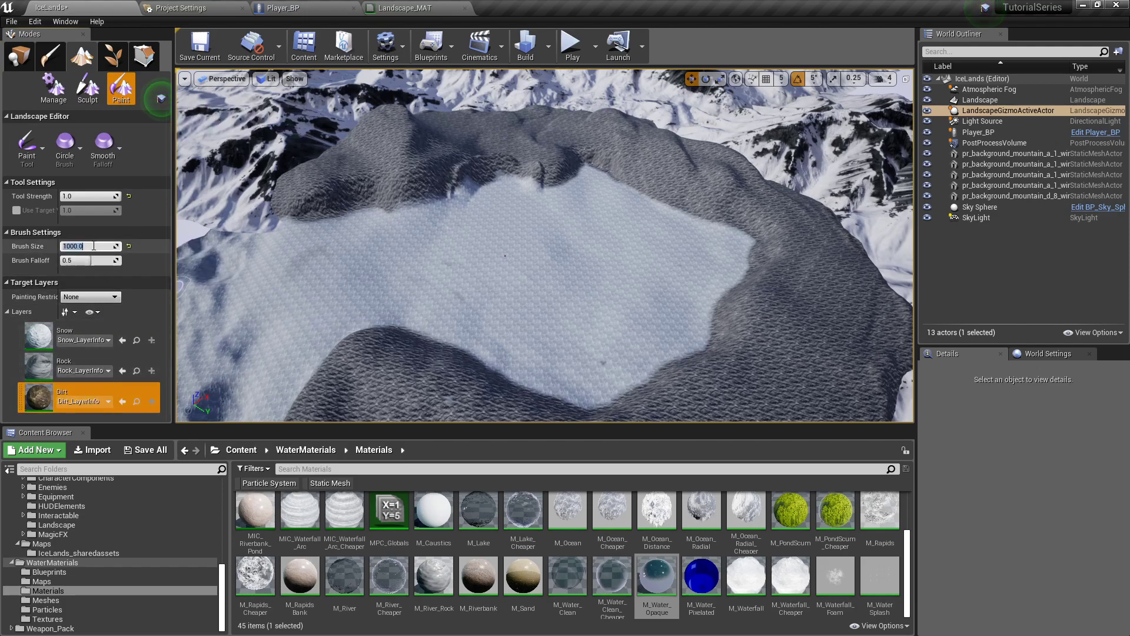
pyautogui.press('w')
pyautogui.moveTo(530, 262); pyautogui.dragTo(503, 315, button='right')
pyautogui.scroll(8, 504, 229)
pyautogui.press('s')
pyautogui.moveTo(467, 225); pyautogui.dragTo(447, 300, button='right')
pyautogui.press('s')
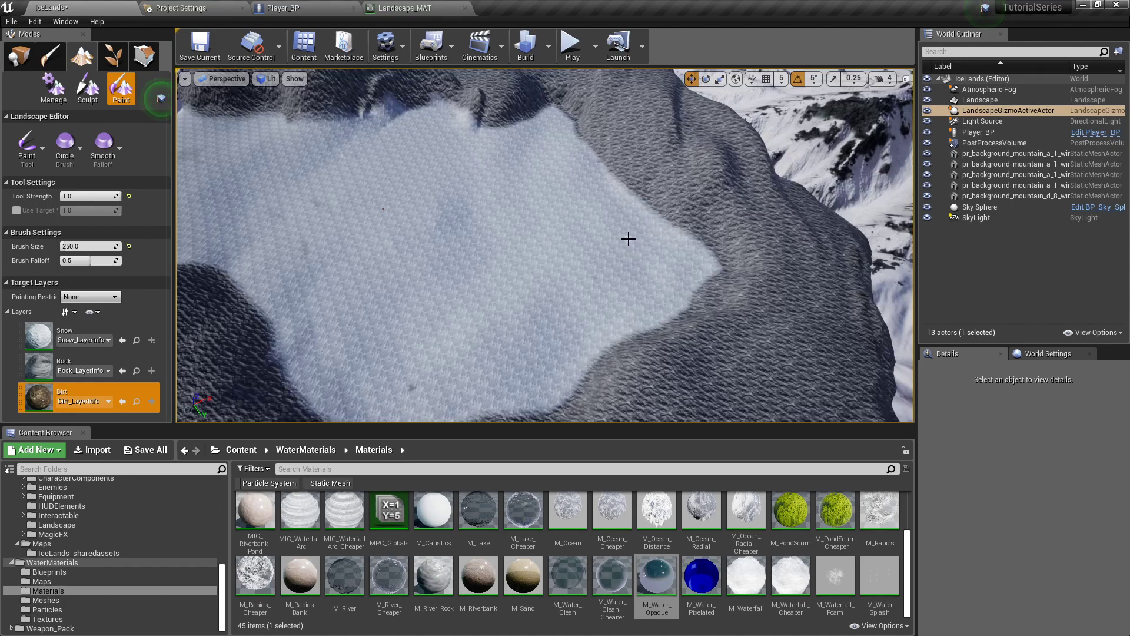
# - Try painting a single winding dirt path across the snow basin, with a loop at its far end
pyautogui.press('s')
pyautogui.moveTo(564, 257); pyautogui.dragTo(625, 249, button='right')
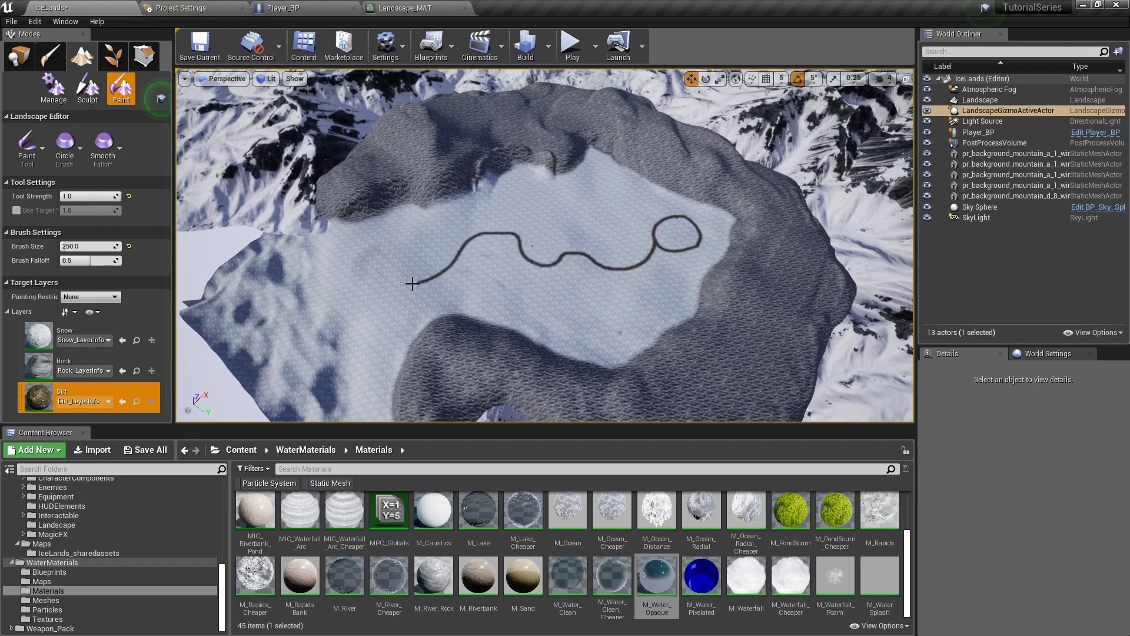
pyautogui.press('w')
pyautogui.moveTo(421, 299); pyautogui.dragTo(474, 224, button='right')
pyautogui.press('s')
pyautogui.press('w')
pyautogui.moveTo(300, 233); pyautogui.dragTo(297, 265, button='right')
pyautogui.press('s')
pyautogui.moveTo(488, 248); pyautogui.dragTo(488, 262, button='right')
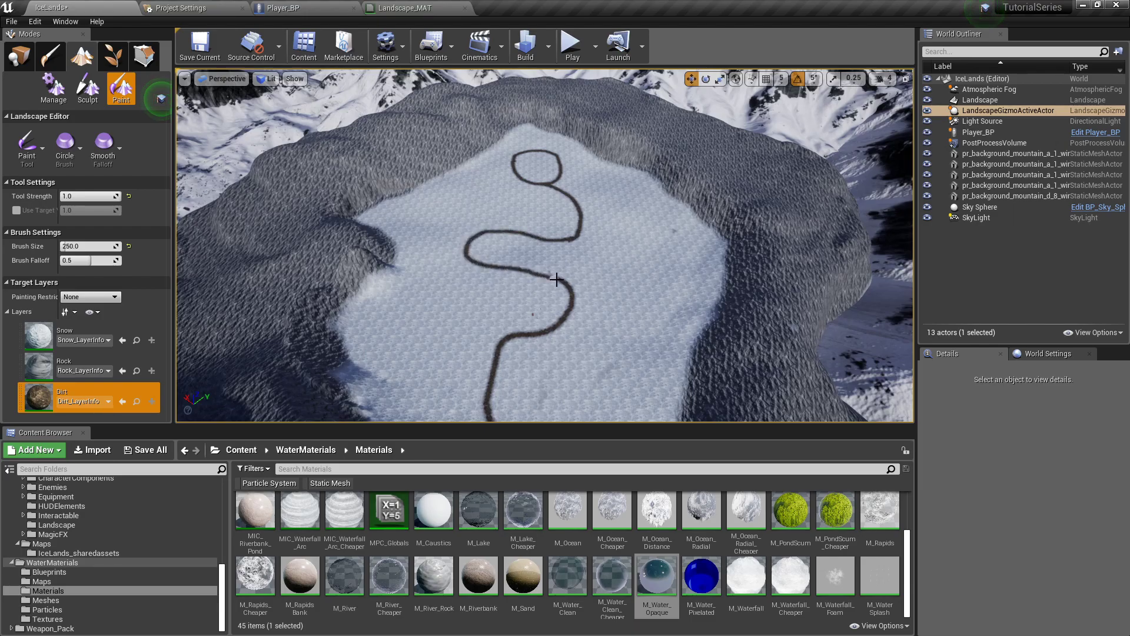
# - Repaint the dirt path through the snow basin with a loop at the far end and two side branches
pyautogui.moveTo(639, 225)
pyautogui.mouseDown(button='right')
pyautogui.moveTo(639, 306)
pyautogui.moveTo(640, 294)
pyautogui.mouseUp(button='right')
pyautogui.press('s')
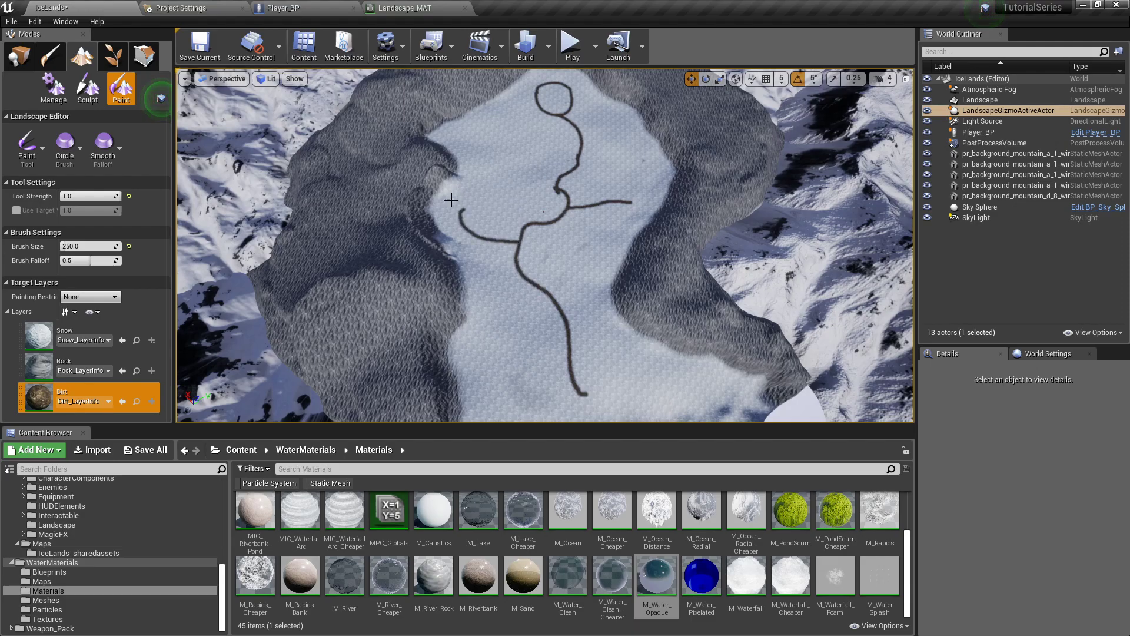
pyautogui.moveTo(635, 206)
pyautogui.mouseDown(button='right')
pyautogui.moveTo(630, 183)
pyautogui.moveTo(571, 159)
pyautogui.moveTo(353, 156)
pyautogui.moveTo(400, 141)
pyautogui.moveTo(634, 192)
pyautogui.mouseUp(button='right')
pyautogui.press('w')
# - Switch to the landscape Sculpt tool with a tool strength of 0.3 and a brush size of 1000
pyautogui.click(88, 89)
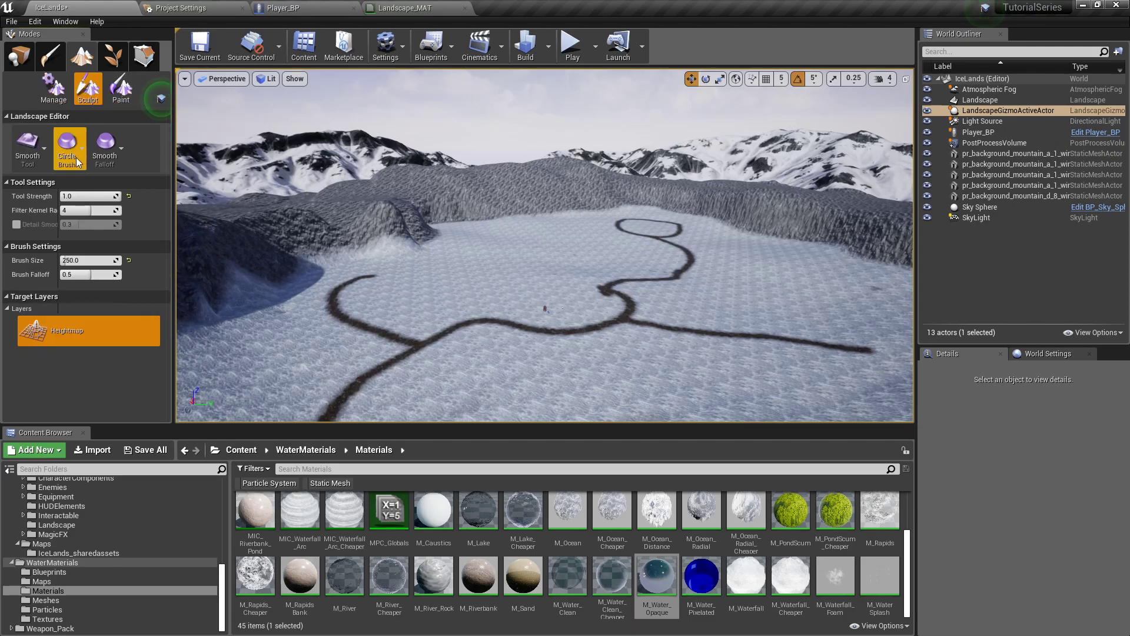
pyautogui.click(27, 147)
pyautogui.click(75, 155)
pyautogui.moveTo(437, 211)
pyautogui.mouseDown(button='right')
pyautogui.moveTo(341, 183)
pyautogui.moveTo(320, 162)
pyautogui.mouseUp(button='right')
pyautogui.click(91, 196)
pyautogui.write('.3')
pyautogui.click(88, 246)
pyautogui.write('1000.0')
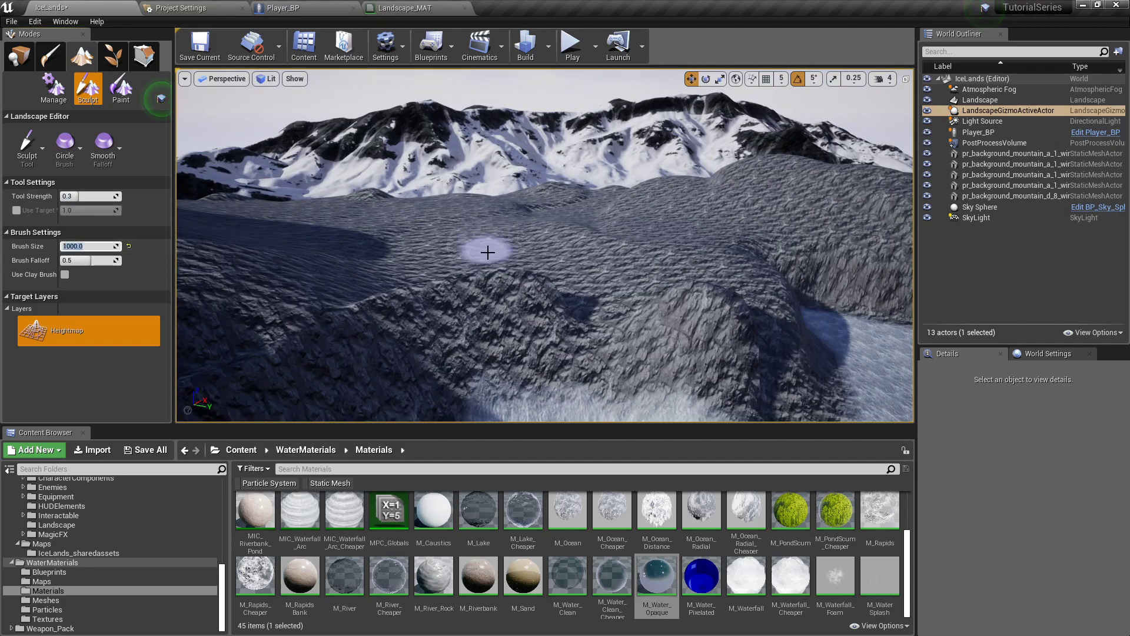
# - Increase the sculpt strength to 0.6 and raise the rocky ridge at the edge of the snow basin
pyautogui.moveTo(559, 269)
pyautogui.mouseDown(button='right')
pyautogui.moveTo(541, 312)
pyautogui.moveTo(553, 271)
pyautogui.mouseUp(button='right')
pyautogui.press('s')
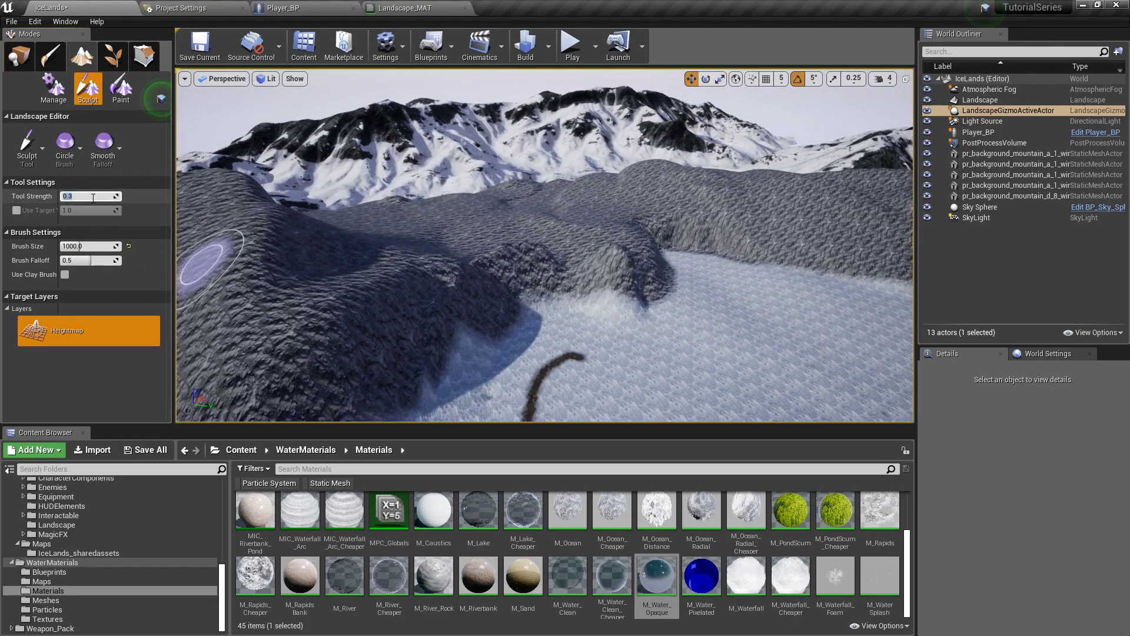
pyautogui.write('0.6')
pyautogui.press('Return')
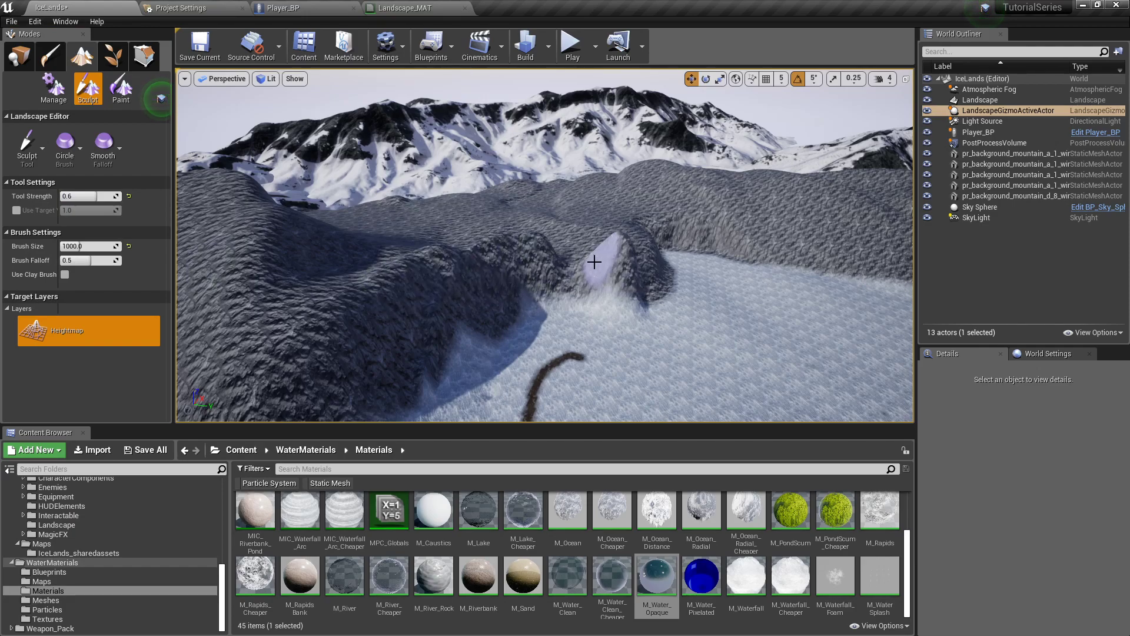
pyautogui.moveTo(559, 259)
pyautogui.mouseDown()
pyautogui.moveTo(520, 252)
pyautogui.moveTo(338, 303)
pyautogui.moveTo(252, 312)
pyautogui.moveTo(238, 301)
pyautogui.moveTo(365, 292)
pyautogui.moveTo(492, 244)
pyautogui.moveTo(634, 249)
pyautogui.mouseUp()
pyautogui.moveTo(634, 249); pyautogui.dragTo(400, 250, button='right')
pyautogui.moveTo(559, 254)
pyautogui.mouseDown(button='right')
pyautogui.moveTo(628, 242)
pyautogui.moveTo(616, 236)
pyautogui.mouseUp(button='right')
# - Switch to the Flatten tool and sample a target height of about 4744.53 from the top of the rocky ridge
pyautogui.click(28, 143)
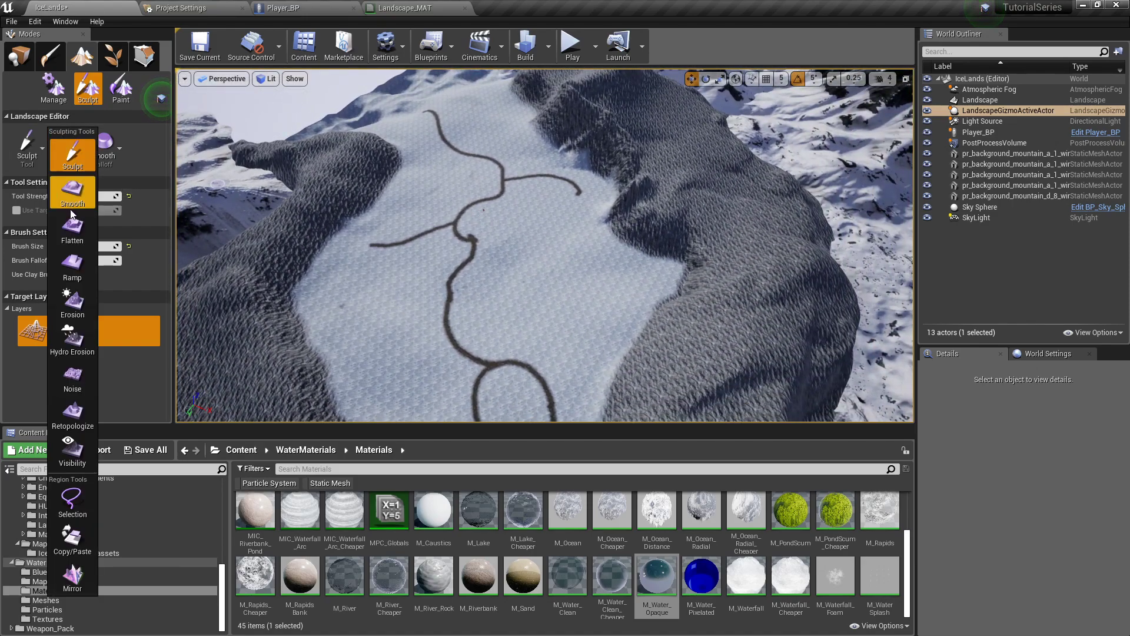
pyautogui.click(79, 230)
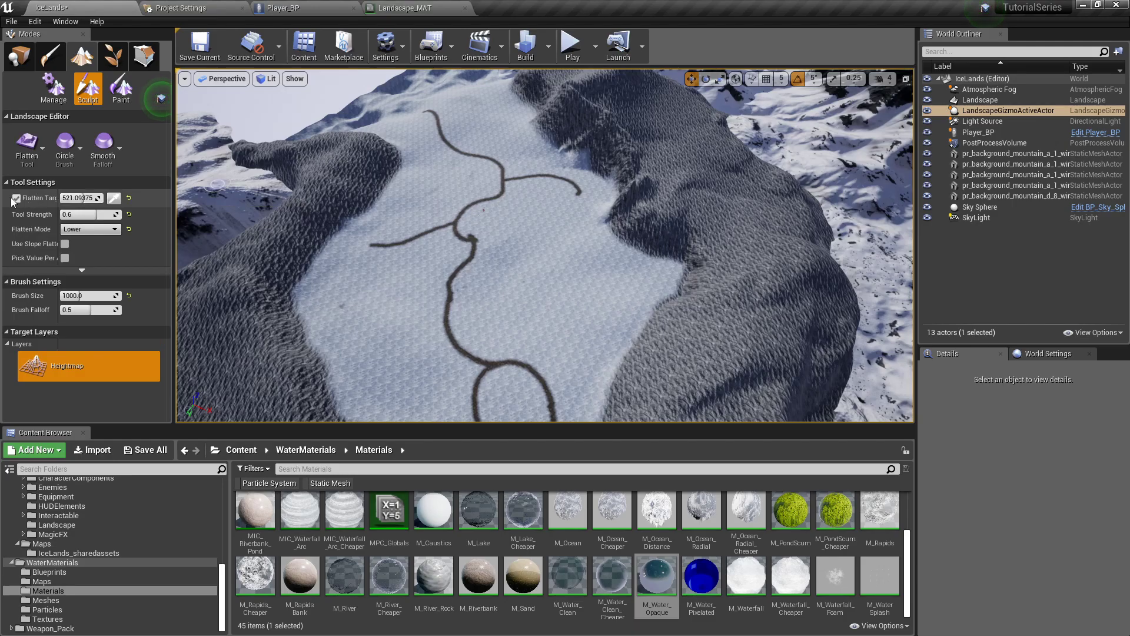
pyautogui.click(117, 198)
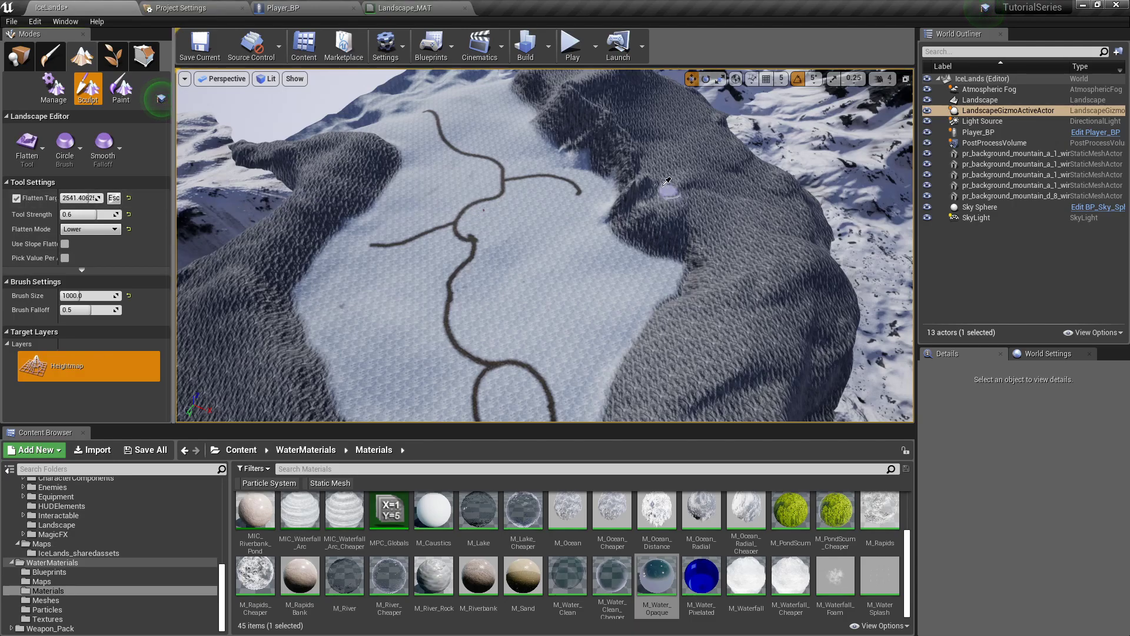
pyautogui.moveTo(636, 176); pyautogui.dragTo(753, 100, button='right')
pyautogui.press('w')
pyautogui.press('a')
pyautogui.moveTo(447, 171); pyautogui.dragTo(520, 211, button='right')
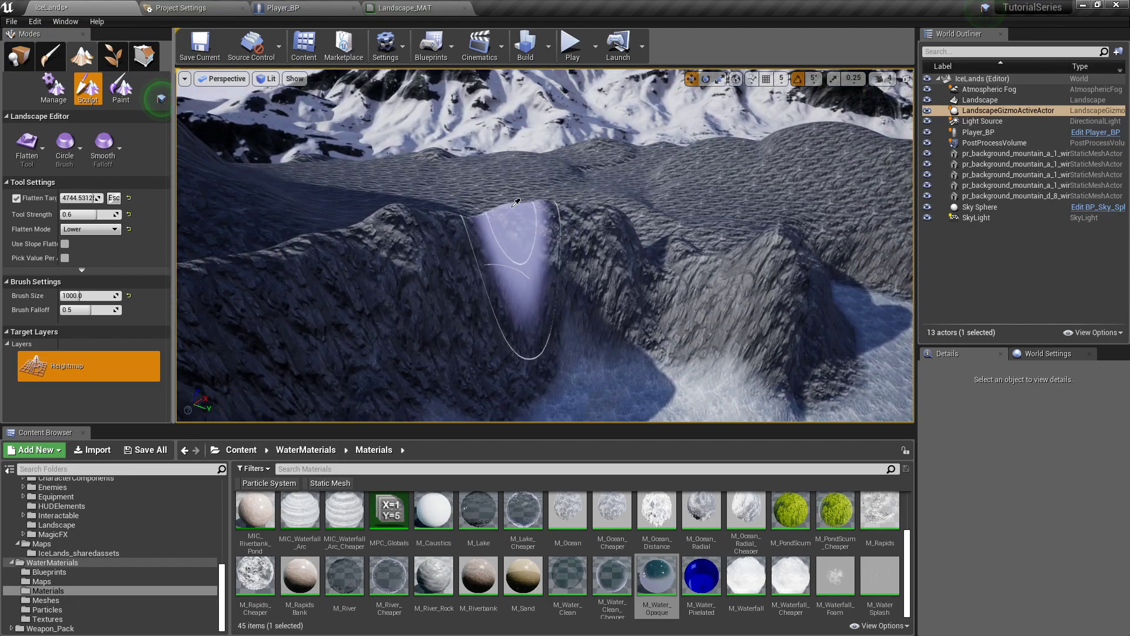
pyautogui.press('s')
pyautogui.moveTo(512, 208); pyautogui.dragTo(540, 222, button='right')
# - Set the flatten mode to Raise and build a tall narrow pillar on the snow in front of the ridge
pyautogui.moveTo(65, 214); pyautogui.dragTo(69, 214)
pyautogui.click(88, 229)
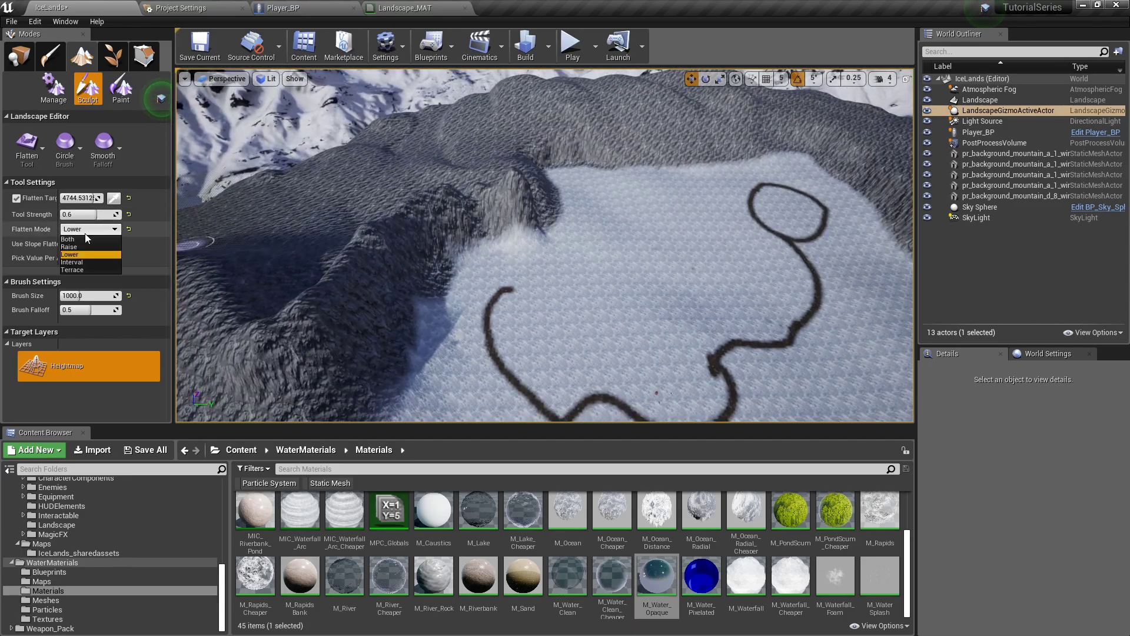
pyautogui.click(87, 247)
pyautogui.press('w')
pyautogui.moveTo(585, 293); pyautogui.dragTo(518, 300, button='right')
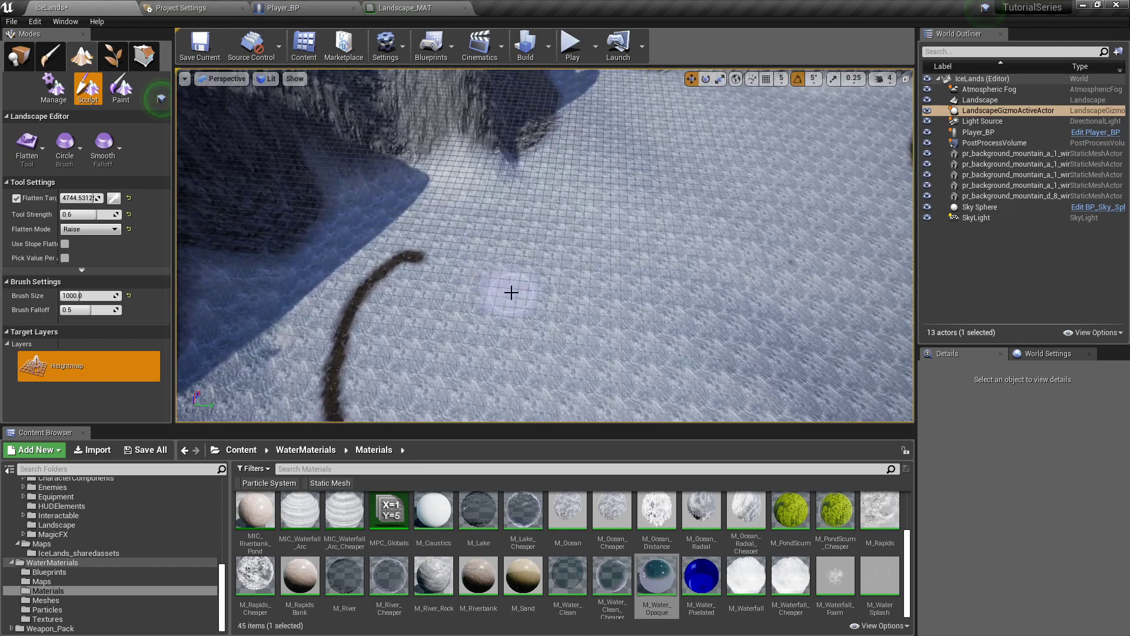
pyautogui.scroll(-5, 500, 290)
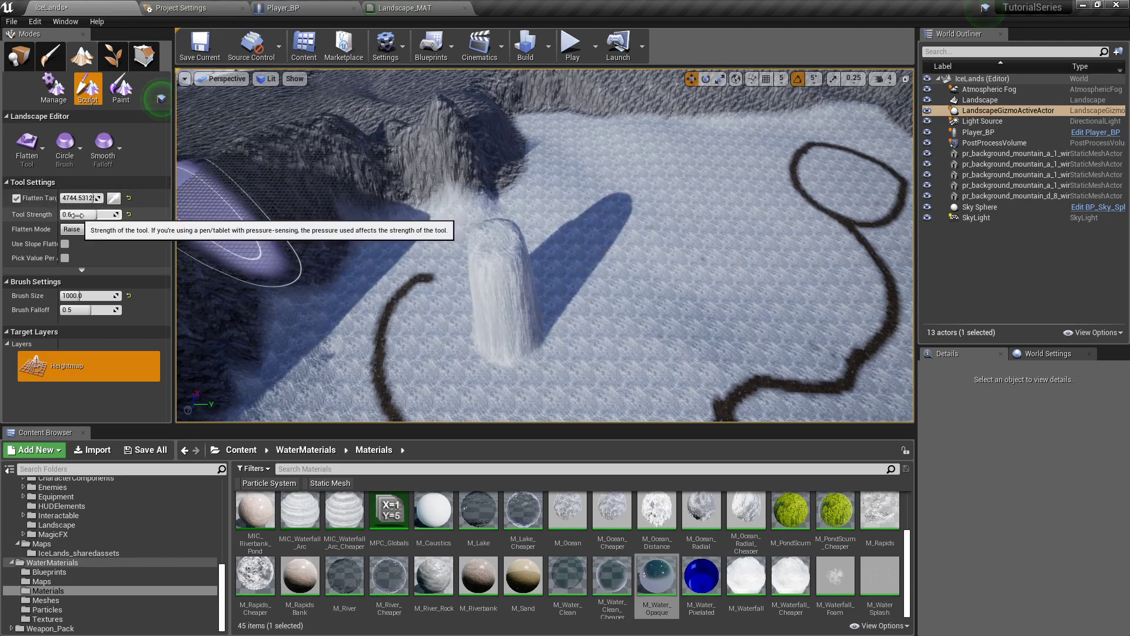
# - Set the tool strength to 1.0 and widen the pillar into a broad flat-topped plateau
pyautogui.moveTo(79, 214); pyautogui.dragTo(121, 214)
pyautogui.moveTo(520, 268); pyautogui.dragTo(537, 219, button='right')
pyautogui.moveTo(534, 216)
pyautogui.mouseDown()
pyautogui.moveTo(575, 202)
pyautogui.moveTo(530, 191)
pyautogui.moveTo(577, 164)
pyautogui.moveTo(636, 207)
pyautogui.moveTo(635, 166)
pyautogui.moveTo(613, 154)
pyautogui.mouseUp()
pyautogui.moveTo(613, 154)
pyautogui.mouseDown(button='right')
pyautogui.moveTo(594, 171)
pyautogui.moveTo(542, 154)
pyautogui.mouseUp(button='right')
pyautogui.moveTo(440, 197)
pyautogui.mouseDown()
pyautogui.moveTo(476, 169)
pyautogui.moveTo(489, 141)
pyautogui.moveTo(492, 189)
pyautogui.moveTo(436, 217)
pyautogui.moveTo(520, 190)
pyautogui.mouseUp()
pyautogui.moveTo(519, 190); pyautogui.dragTo(495, 188, button='right')
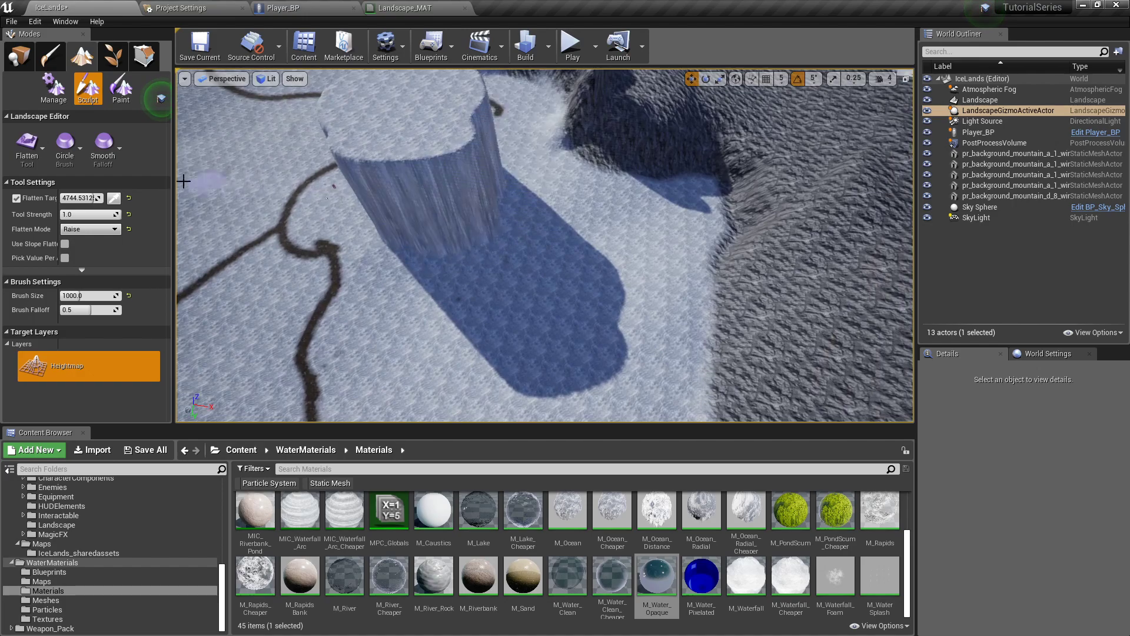
# - Sample a target height of about 3128.9 from the plateau's side and raise a lower terrace beside it
pyautogui.click(113, 199)
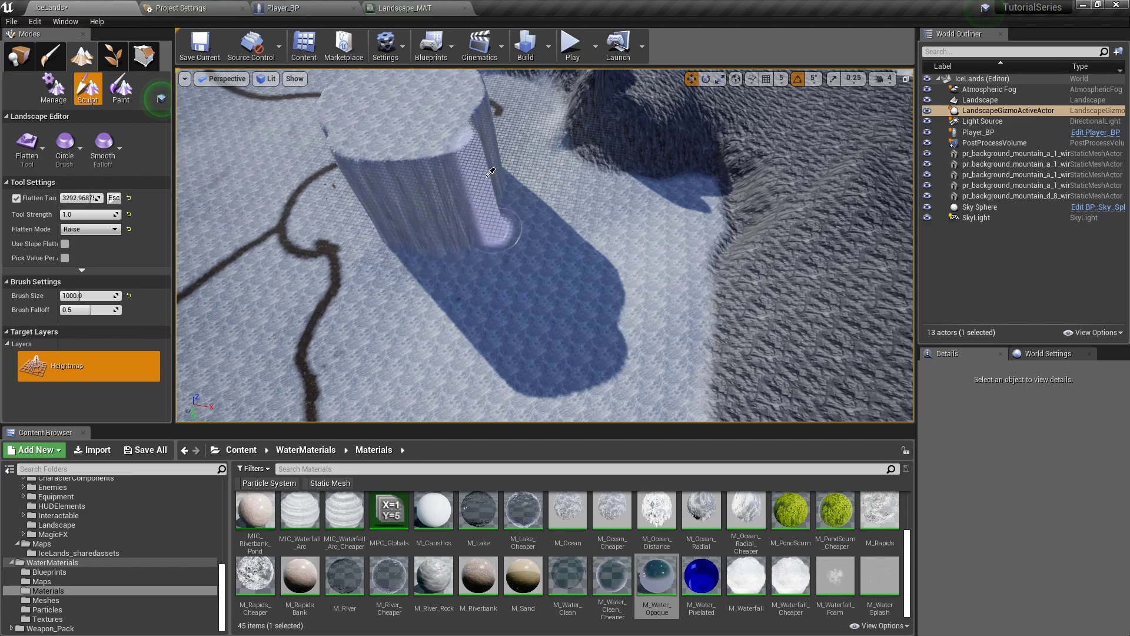
pyautogui.click(474, 190)
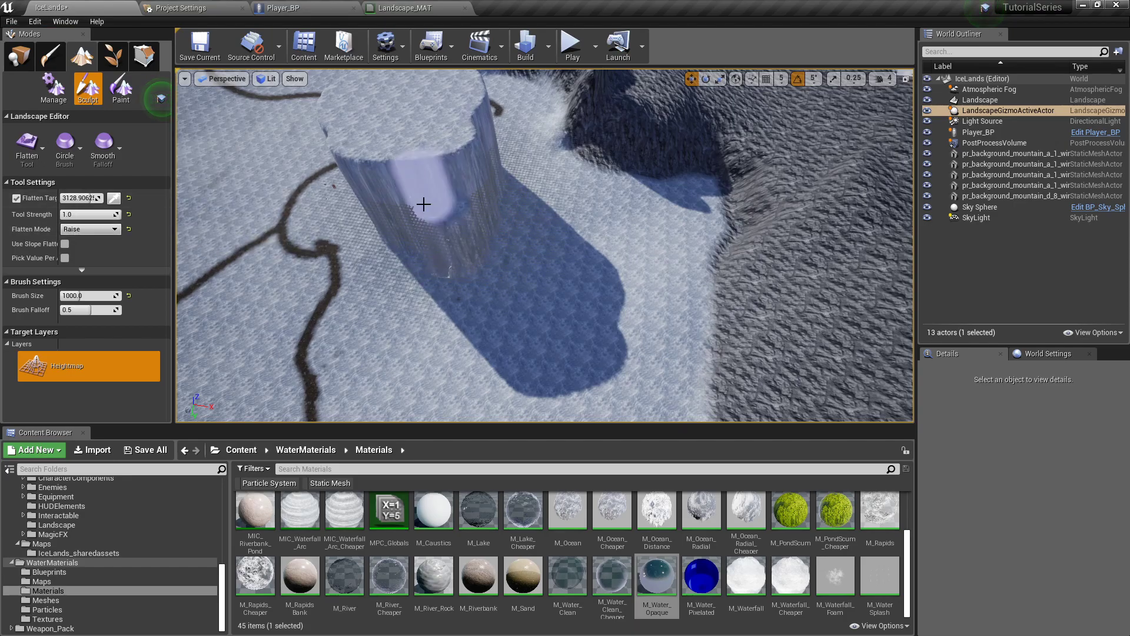
pyautogui.moveTo(442, 152); pyautogui.dragTo(235, 152, button='right')
pyautogui.press('d')
pyautogui.moveTo(538, 217)
pyautogui.mouseDown()
pyautogui.moveTo(552, 210)
pyautogui.moveTo(510, 241)
pyautogui.moveTo(545, 259)
pyautogui.moveTo(502, 277)
pyautogui.mouseUp()
pyautogui.moveTo(502, 277); pyautogui.dragTo(648, 318, button='right')
pyautogui.press('a')
pyautogui.moveTo(511, 280)
pyautogui.mouseDown()
pyautogui.moveTo(568, 280)
pyautogui.moveTo(543, 183)
pyautogui.mouseUp()
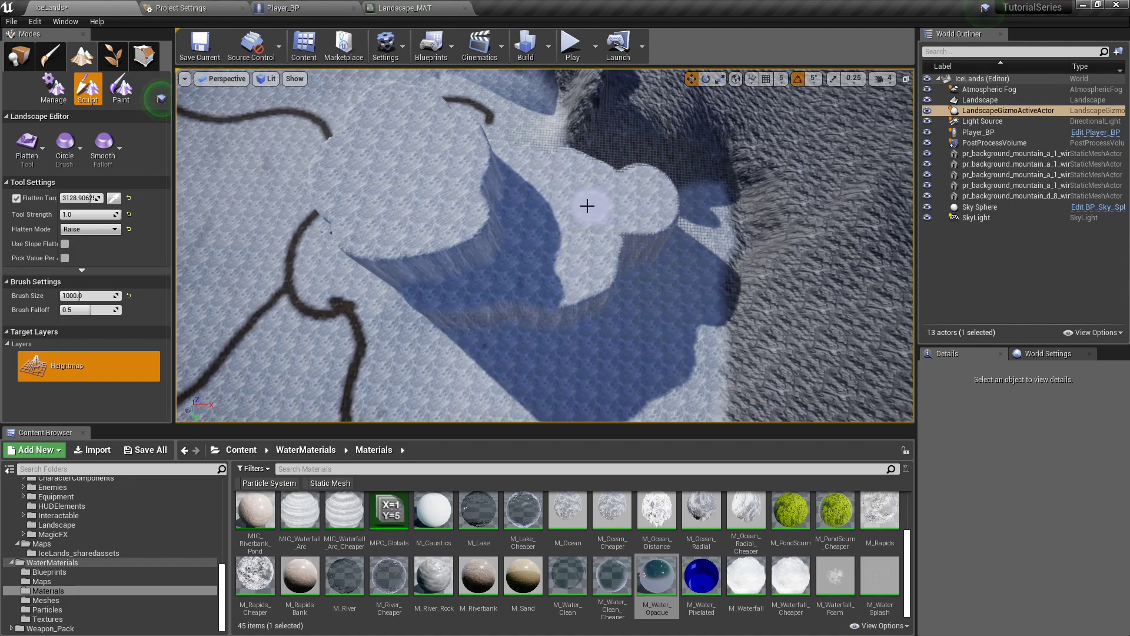
# - Extend the lower terrace from the plateau along the rocky slope at the basin's edge
pyautogui.moveTo(592, 201); pyautogui.dragTo(490, 207, button='right')
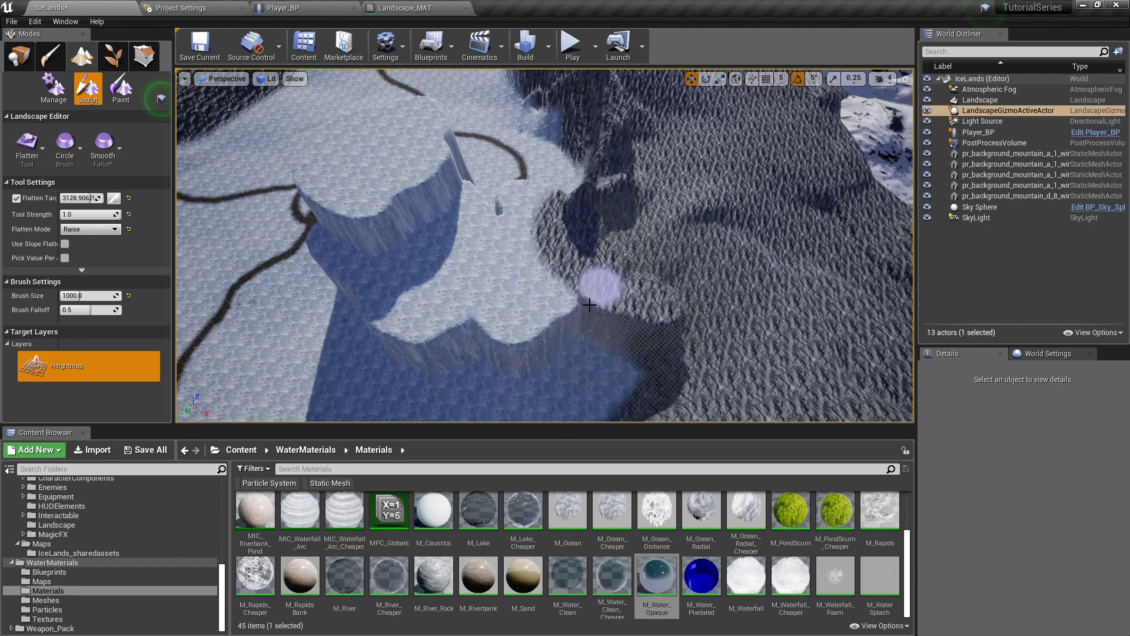
pyautogui.moveTo(639, 384); pyautogui.dragTo(618, 365, button='right')
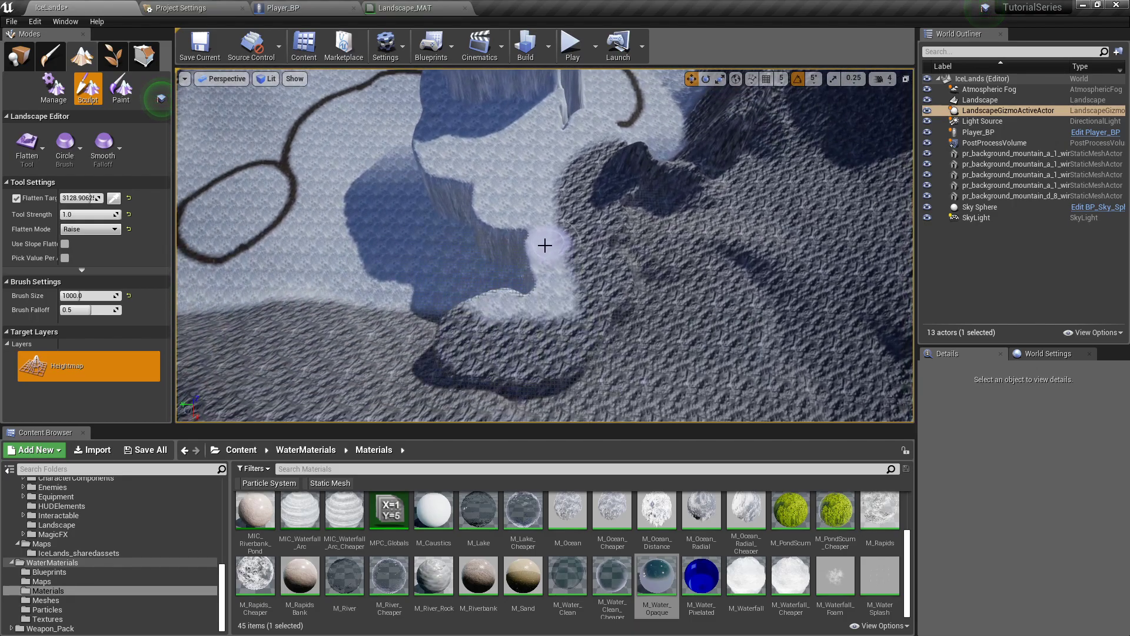
pyautogui.moveTo(516, 261); pyautogui.dragTo(558, 232, button='right')
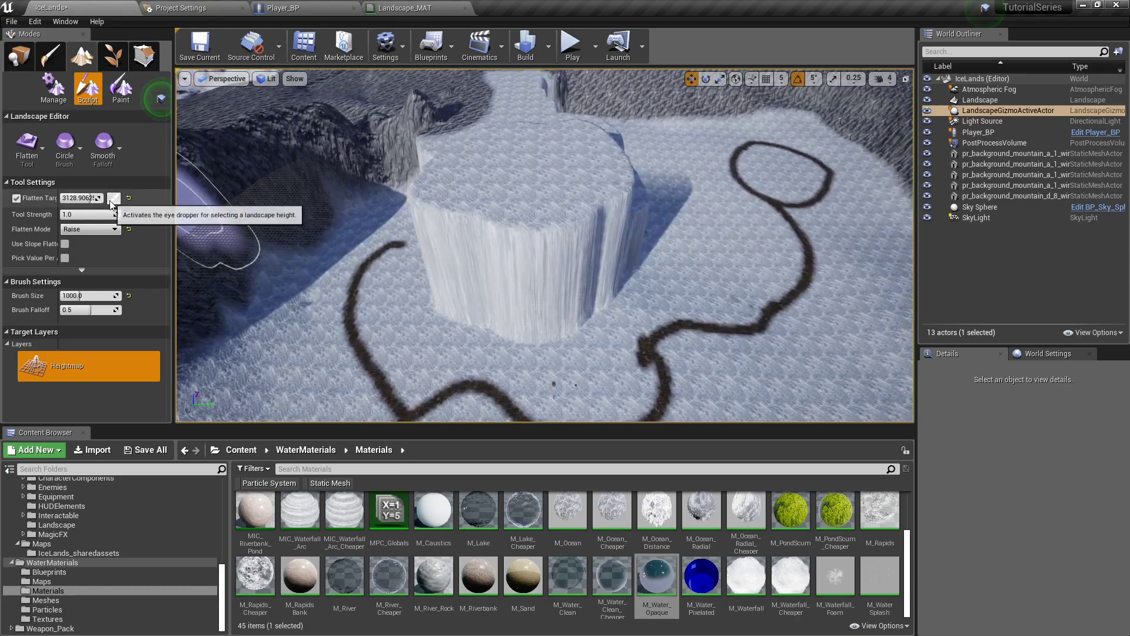
# - Sample a target height of about 1622.66 near the plateau's base and carve a low ledge around it in Lower mode
pyautogui.click(113, 198)
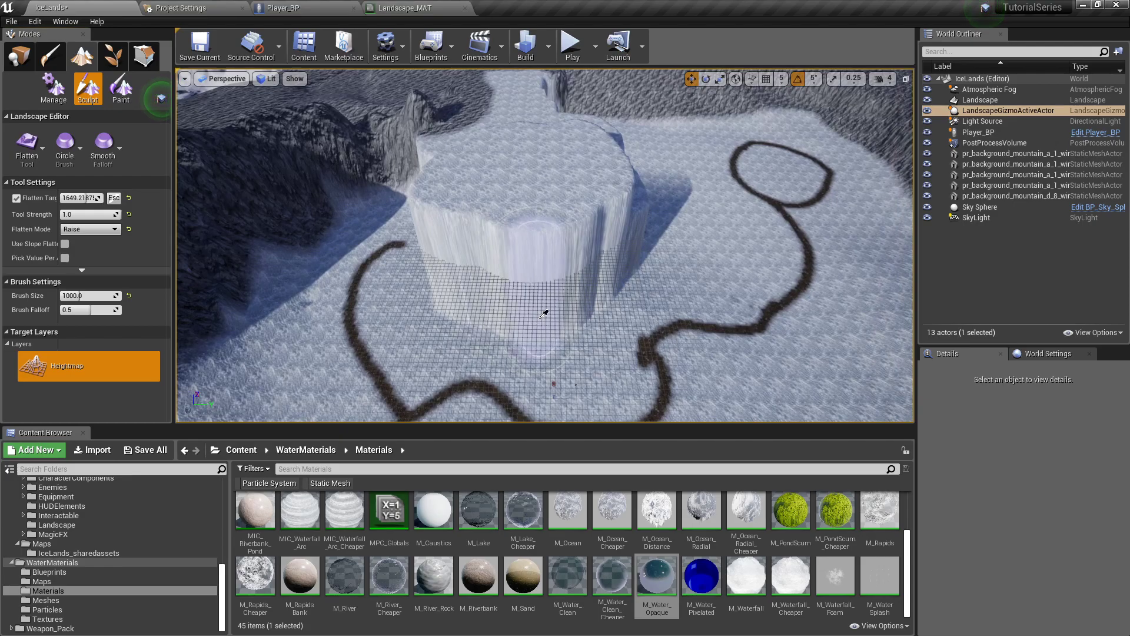
pyautogui.moveTo(558, 327)
pyautogui.mouseDown(button='right')
pyautogui.moveTo(560, 294)
pyautogui.moveTo(521, 291)
pyautogui.moveTo(556, 294)
pyautogui.moveTo(565, 232)
pyautogui.moveTo(565, 306)
pyautogui.mouseUp(button='right')
pyautogui.click(92, 229)
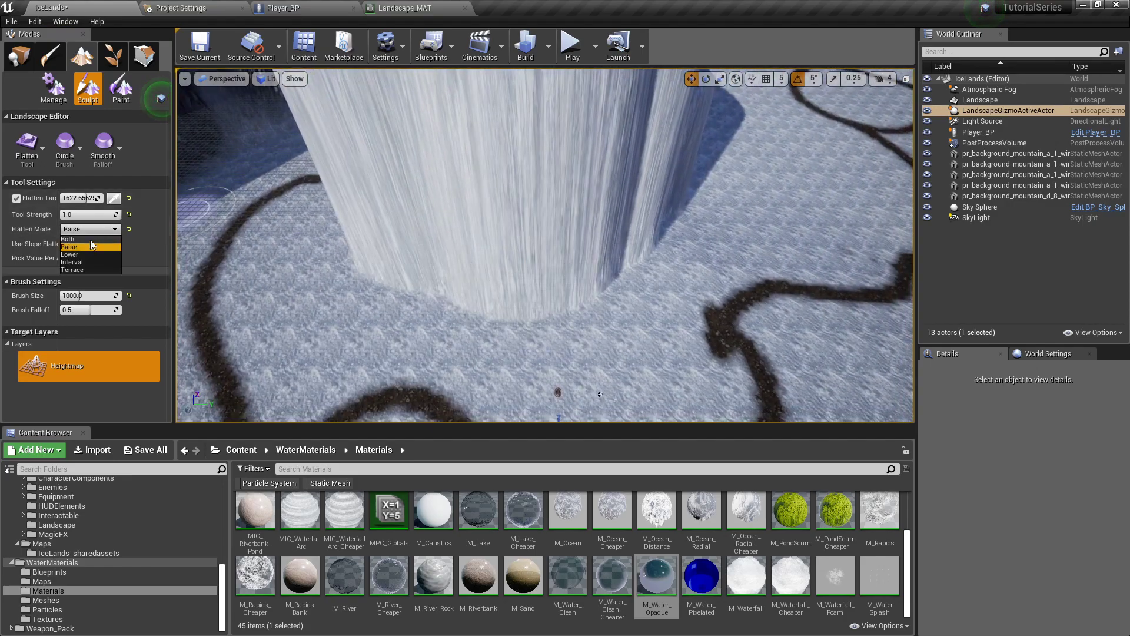
pyautogui.click(88, 256)
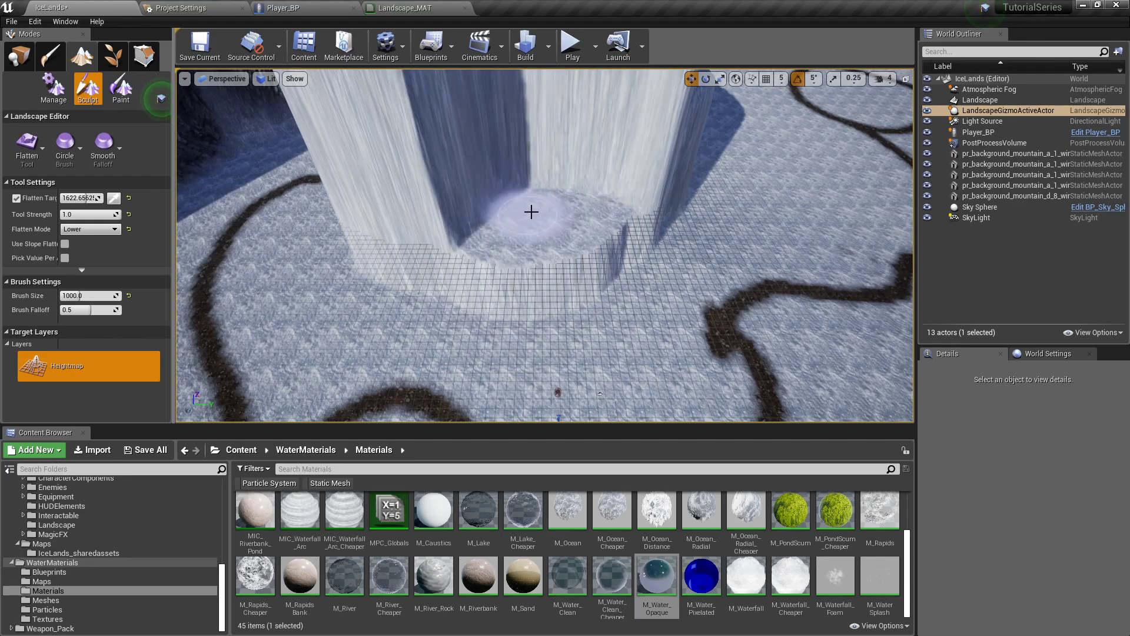
pyautogui.moveTo(670, 178)
pyautogui.mouseDown(button='right')
pyautogui.moveTo(630, 148)
pyautogui.moveTo(601, 159)
pyautogui.moveTo(577, 197)
pyautogui.moveTo(559, 195)
pyautogui.moveTo(604, 281)
pyautogui.mouseUp(button='right')
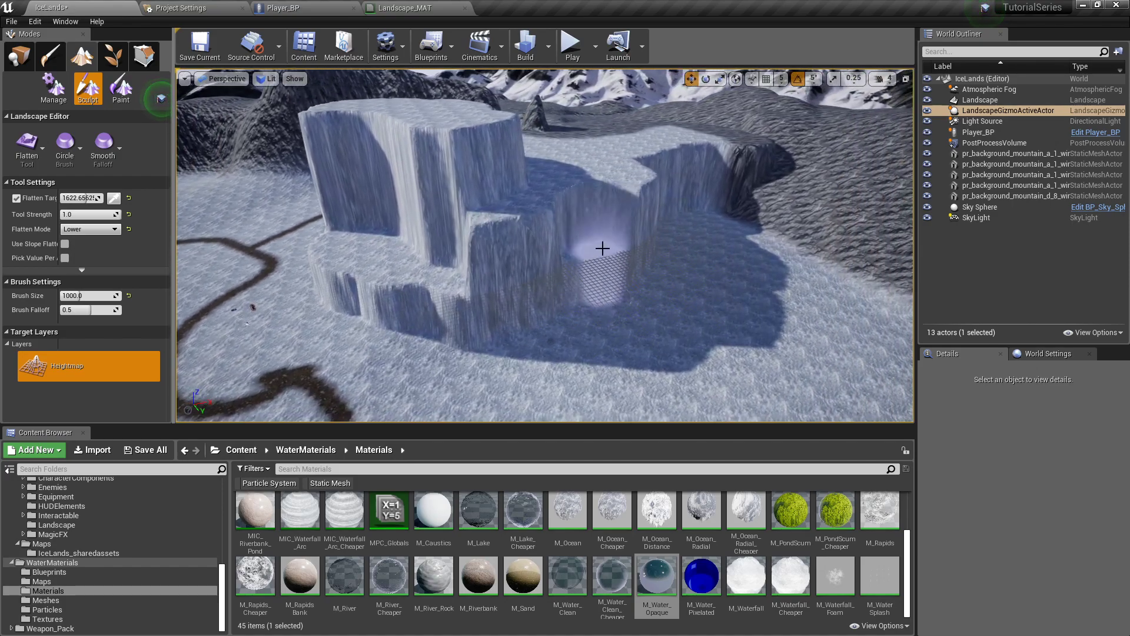
pyautogui.moveTo(649, 243); pyautogui.dragTo(490, 287, button='right')
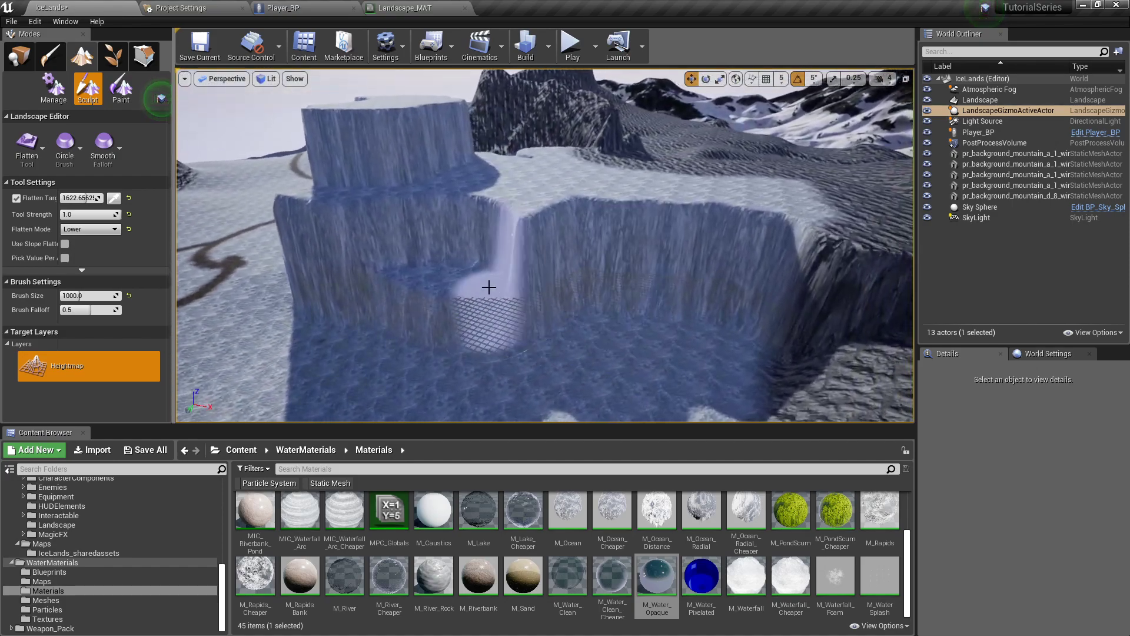
pyautogui.moveTo(565, 272)
pyautogui.mouseDown(button='right')
pyautogui.moveTo(518, 279)
pyautogui.moveTo(583, 270)
pyautogui.moveTo(560, 265)
pyautogui.mouseUp(button='right')
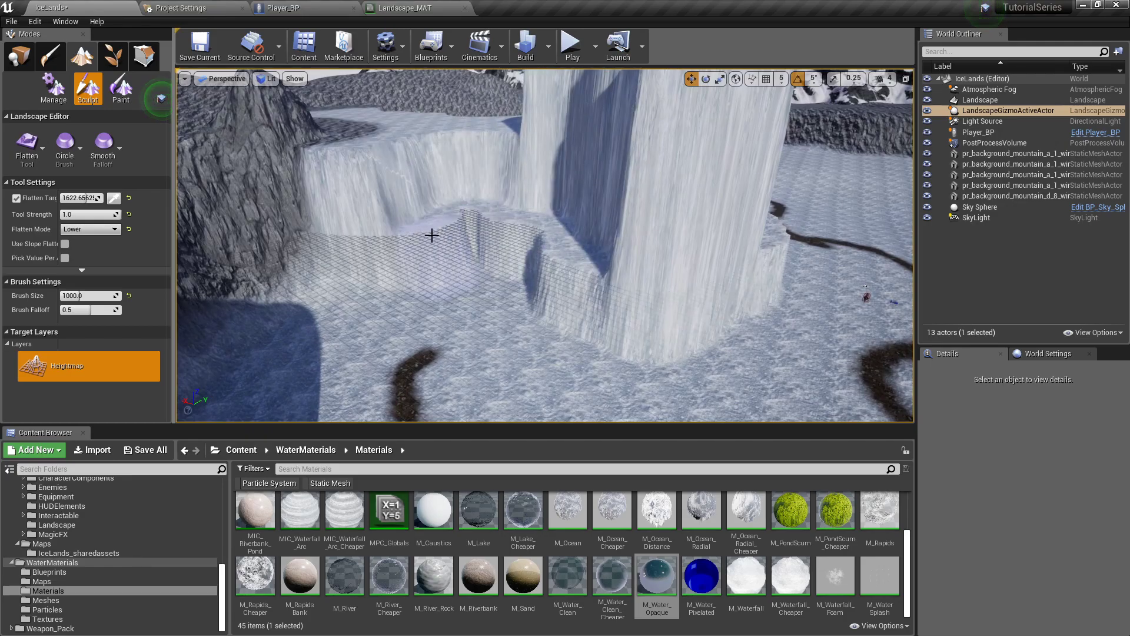
# - Set the flatten mode to Raise and extend the edge of the low ledge below the plateau
pyautogui.click(90, 232)
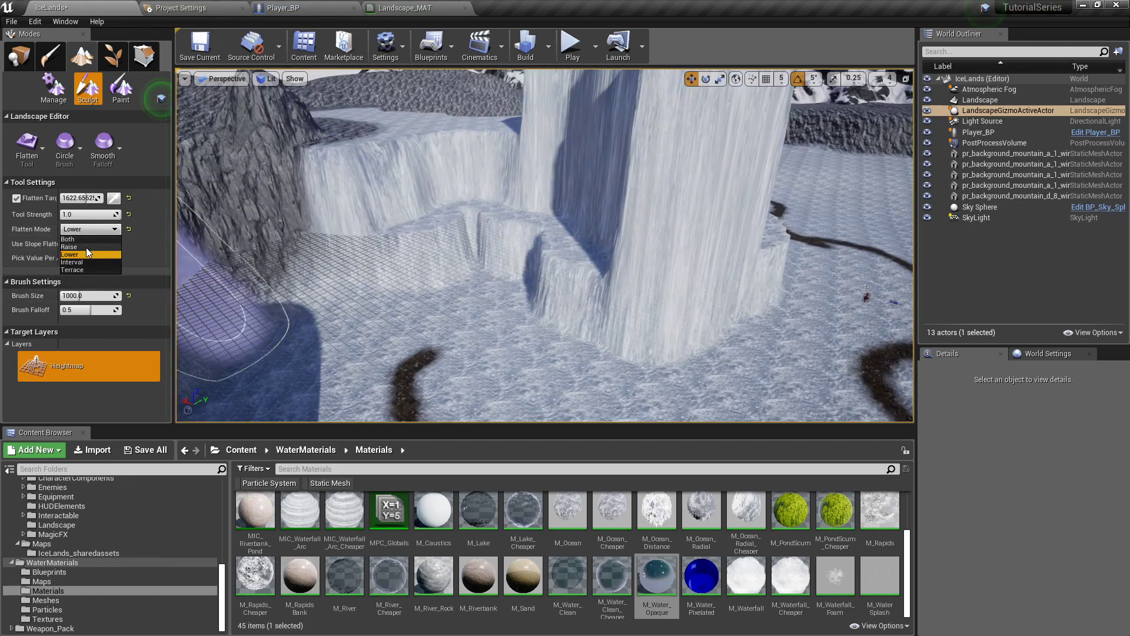
pyautogui.click(81, 248)
pyautogui.moveTo(354, 247); pyautogui.dragTo(365, 230, button='right')
pyautogui.moveTo(553, 280); pyautogui.dragTo(436, 290, button='right')
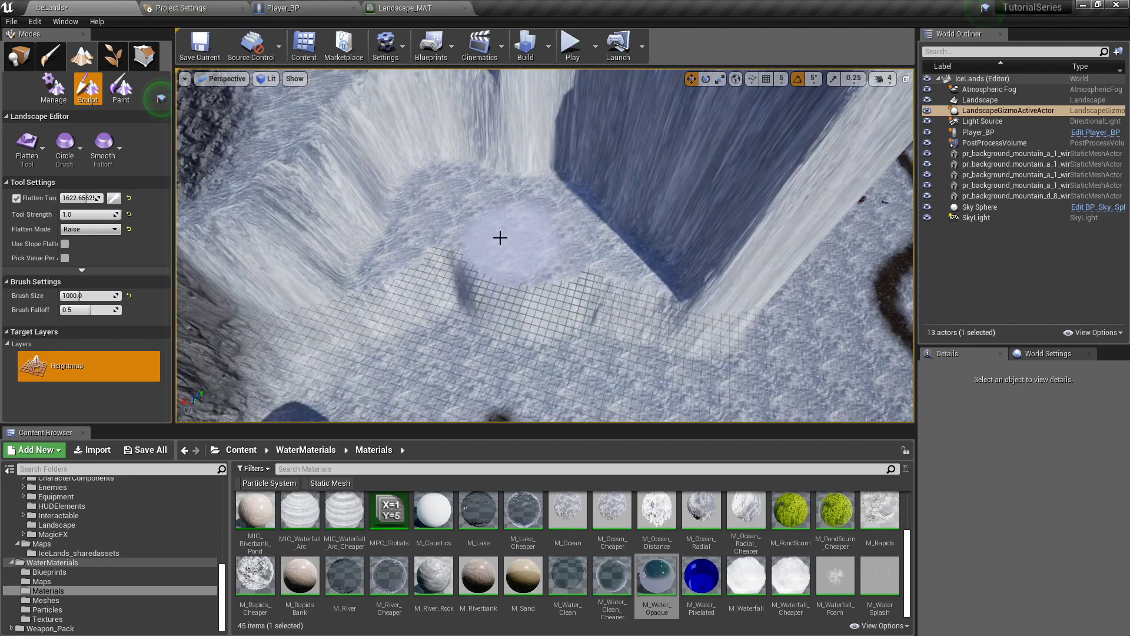
pyautogui.moveTo(506, 260); pyautogui.dragTo(412, 277)
pyautogui.moveTo(412, 277)
pyautogui.mouseDown(button='right')
pyautogui.moveTo(259, 242)
pyautogui.moveTo(469, 253)
pyautogui.mouseUp(button='right')
# - Paint the Snow layer over the dirt path branch that runs toward the cliff beside the plateau
pyautogui.click(120, 88)
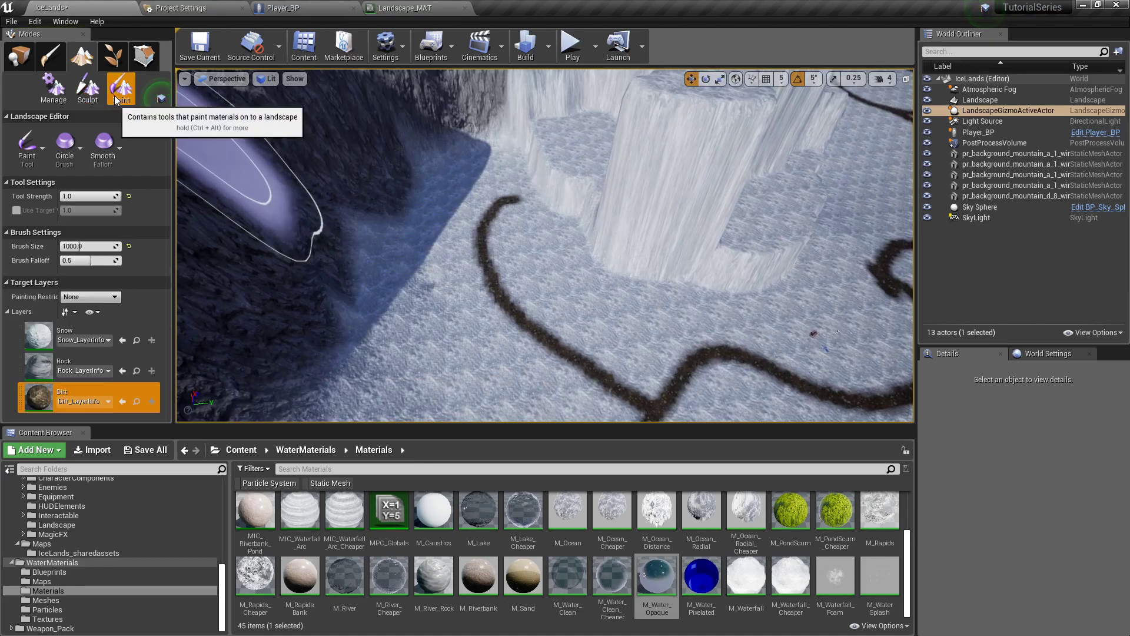
pyautogui.click(71, 335)
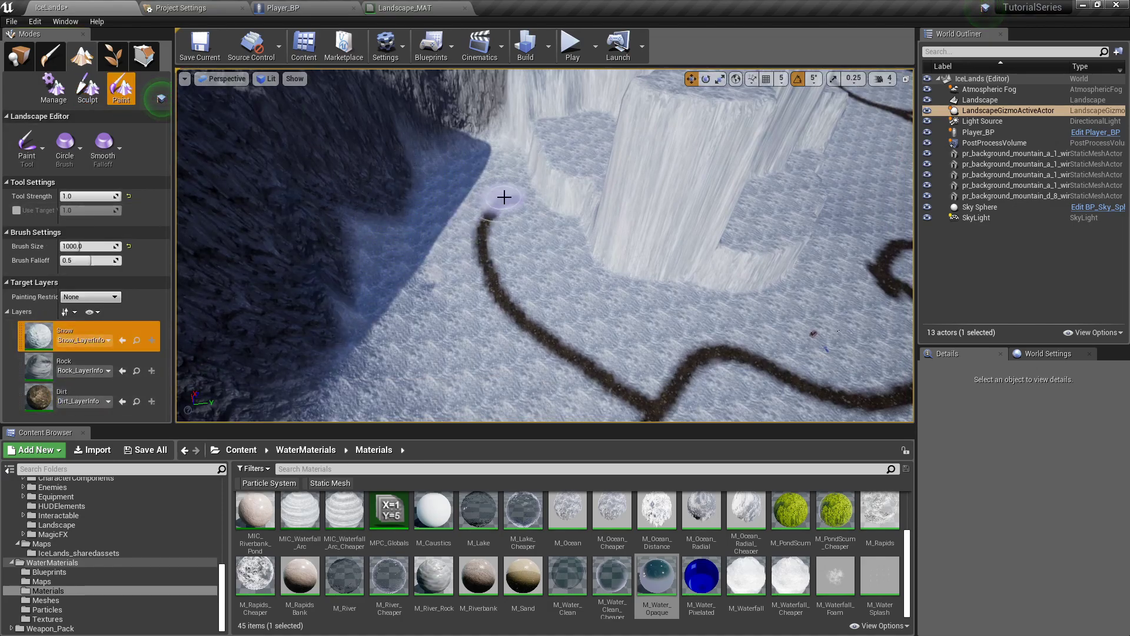
pyautogui.moveTo(488, 248)
pyautogui.mouseDown()
pyautogui.moveTo(567, 348)
pyautogui.moveTo(630, 388)
pyautogui.mouseUp()
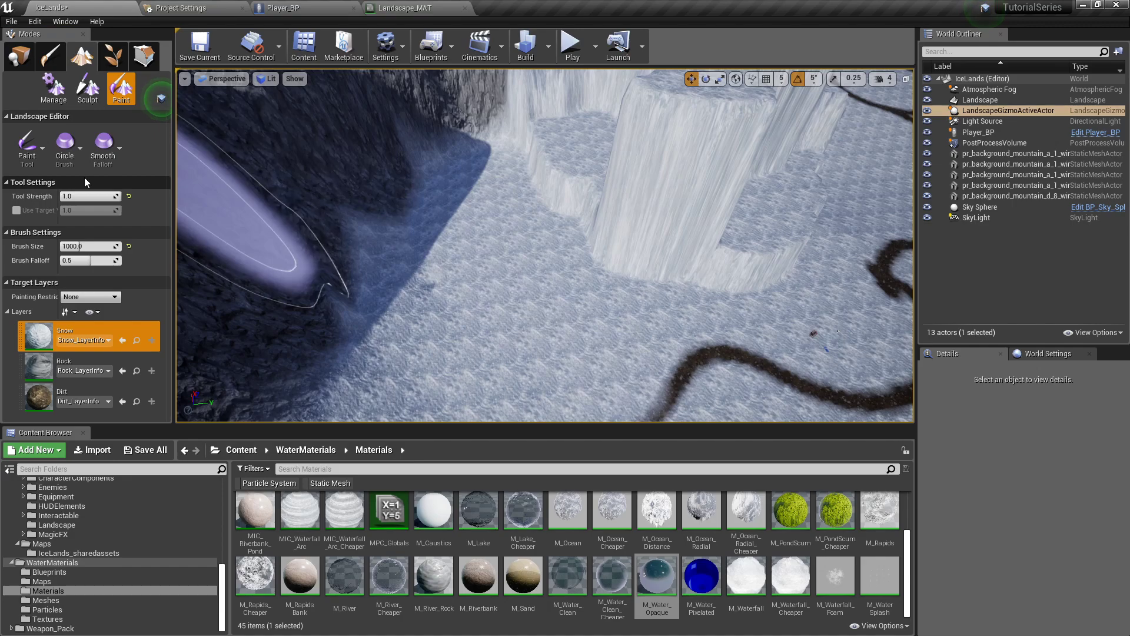
# - Add a 2000-wide ramp from the snow floor up to the low ledge with the Ramp tool
pyautogui.click(82, 94)
pyautogui.click(27, 147)
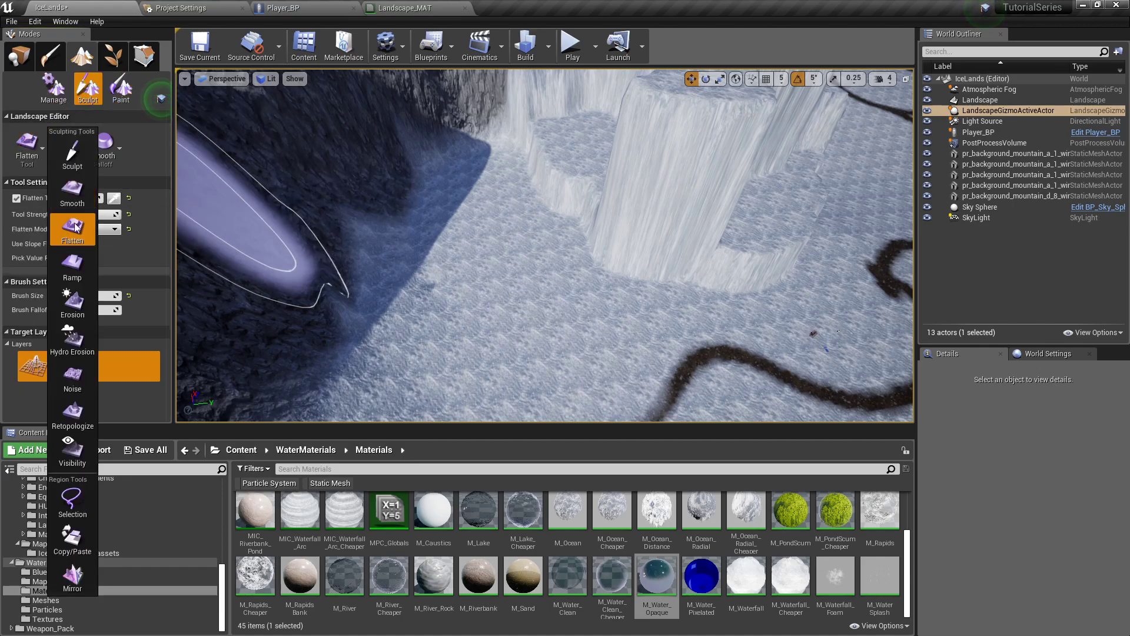
pyautogui.click(73, 268)
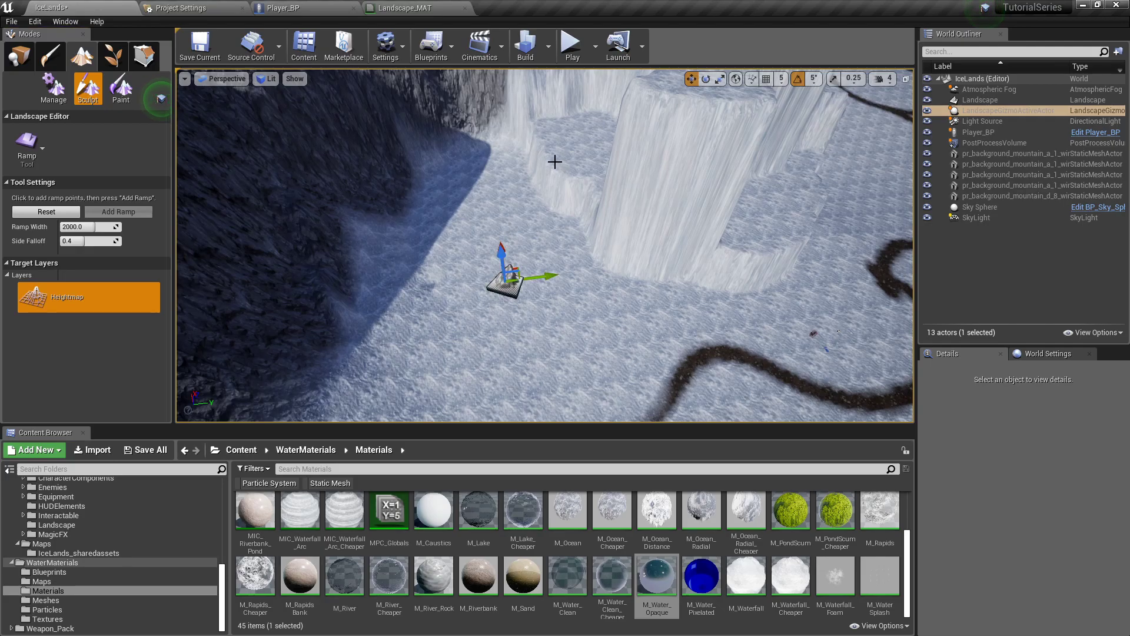
pyautogui.moveTo(555, 162); pyautogui.dragTo(569, 127, button='right')
pyautogui.press('a')
pyautogui.press('w')
pyautogui.press('d')
pyautogui.click(118, 214)
# - Adjust the ramp's upper point on the low ledge beside the plateau and apply the ramp
pyautogui.moveTo(354, 215); pyautogui.dragTo(473, 235, button='right')
pyautogui.press('d')
pyautogui.press('a')
pyautogui.press('w')
pyautogui.press('s')
pyautogui.press('a')
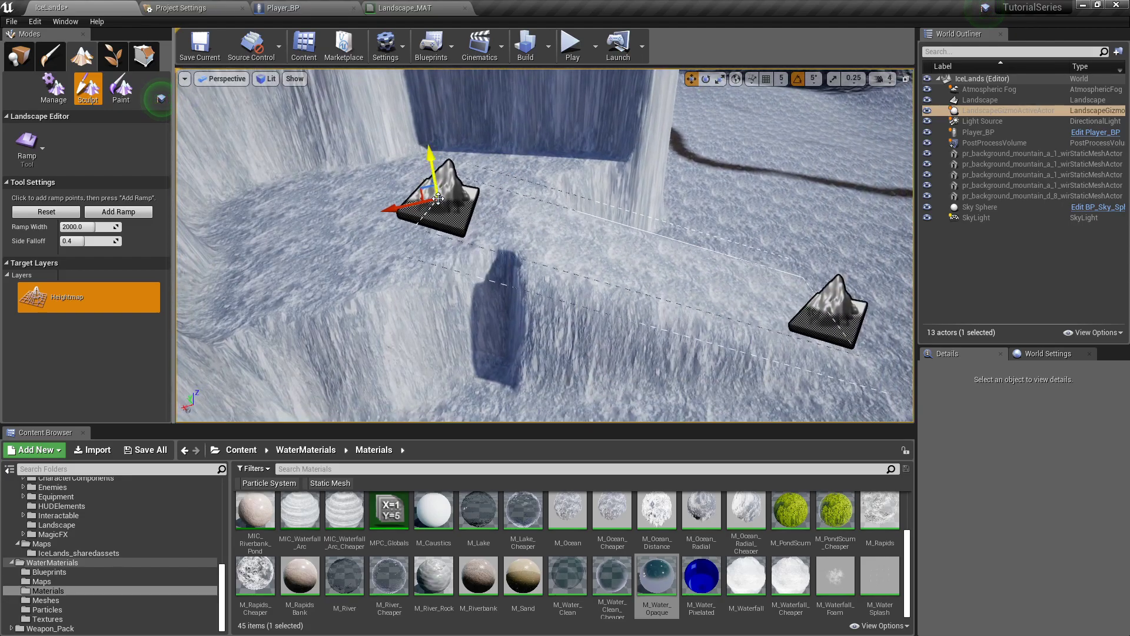
pyautogui.click(121, 213)
# - Place ramp points from the low ledge up to the upper terrace's rim to connect the two levels
pyautogui.press('w')
pyautogui.moveTo(353, 217); pyautogui.dragTo(288, 160, button='right')
pyautogui.press('d')
pyautogui.press('w')
pyautogui.press('s')
pyautogui.moveTo(199, 208); pyautogui.dragTo(200, 206, button='right')
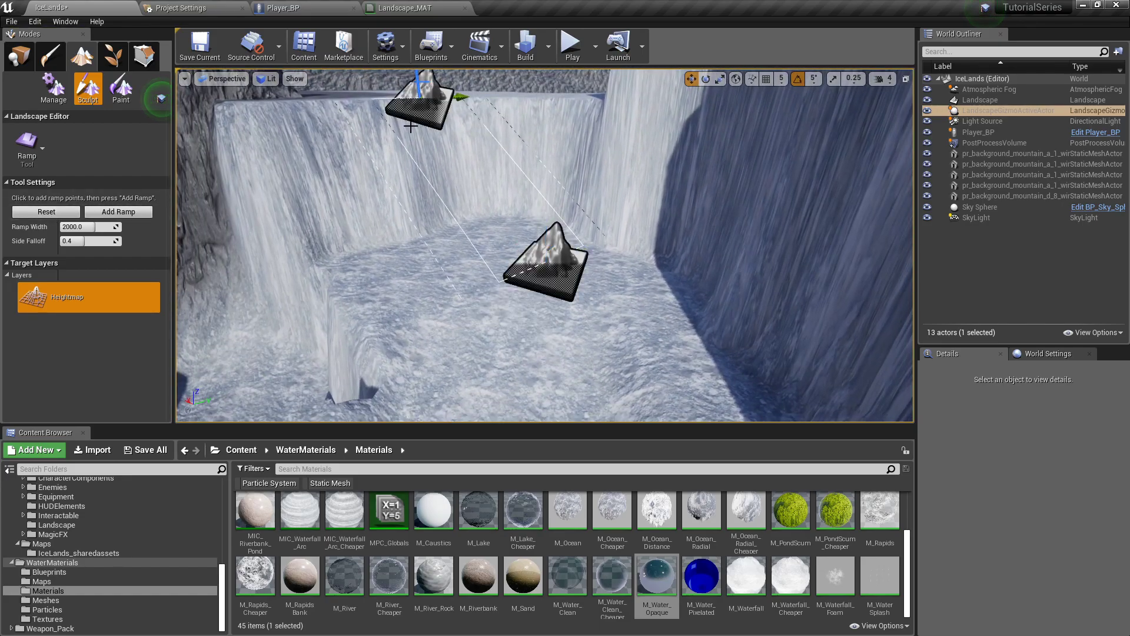
pyautogui.moveTo(338, 221); pyautogui.dragTo(340, 213, button='right')
pyautogui.moveTo(488, 216); pyautogui.dragTo(494, 213, button='right')
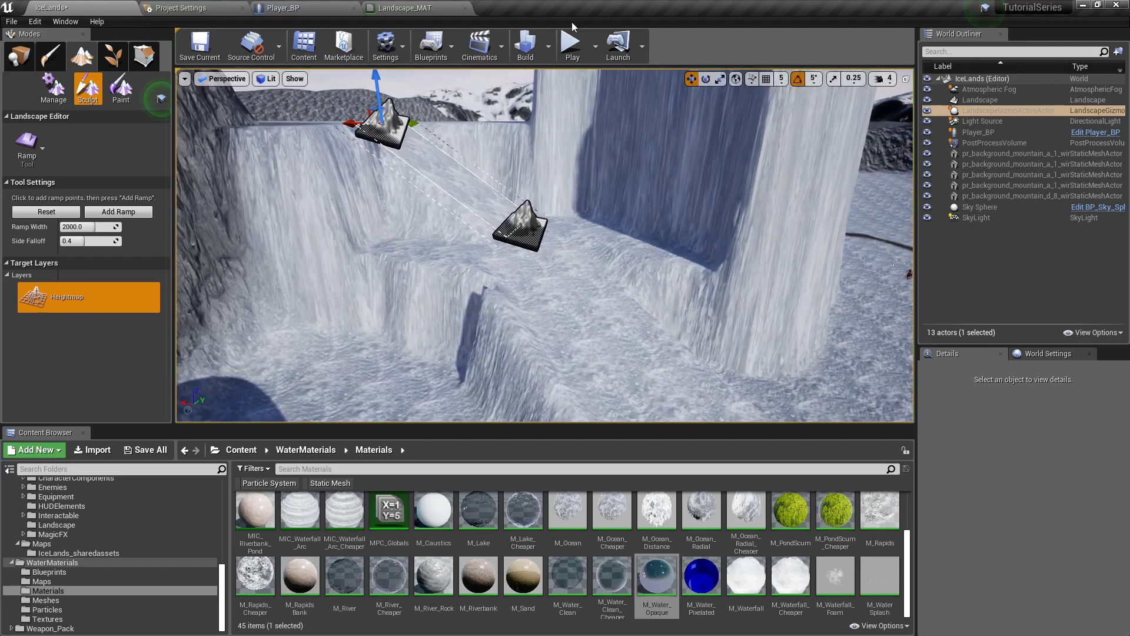
# - Play-test the level by running Player_BP up the ramps onto the upper terrace
pyautogui.click(570, 44)
pyautogui.press('w')
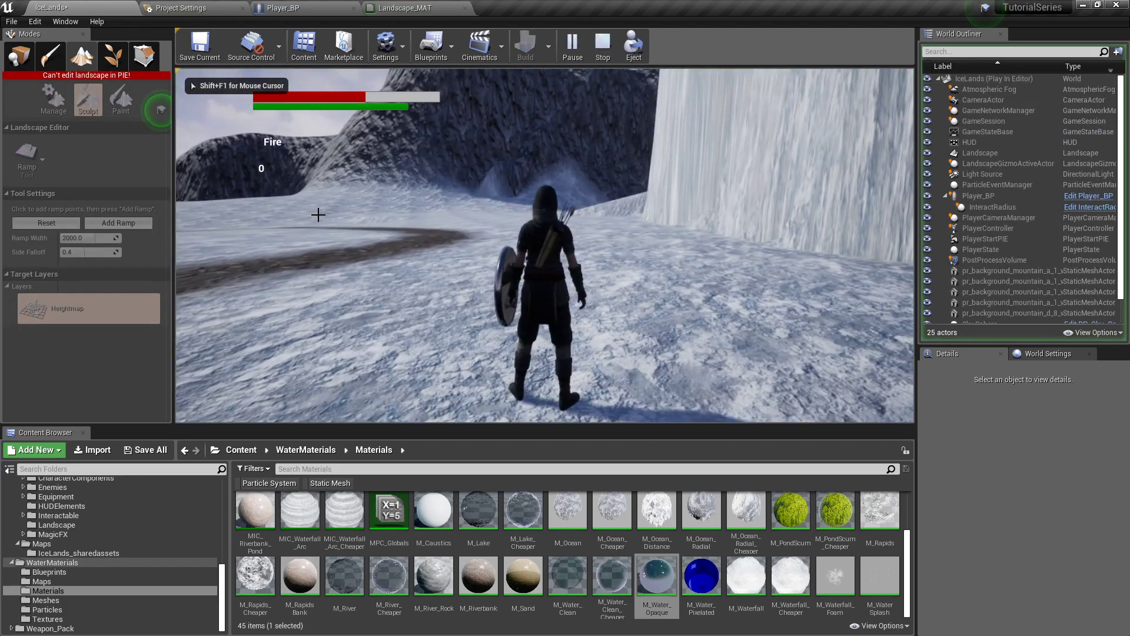
pyautogui.press('Escape')
pyautogui.moveTo(542, 248); pyautogui.dragTo(523, 252, button='right')
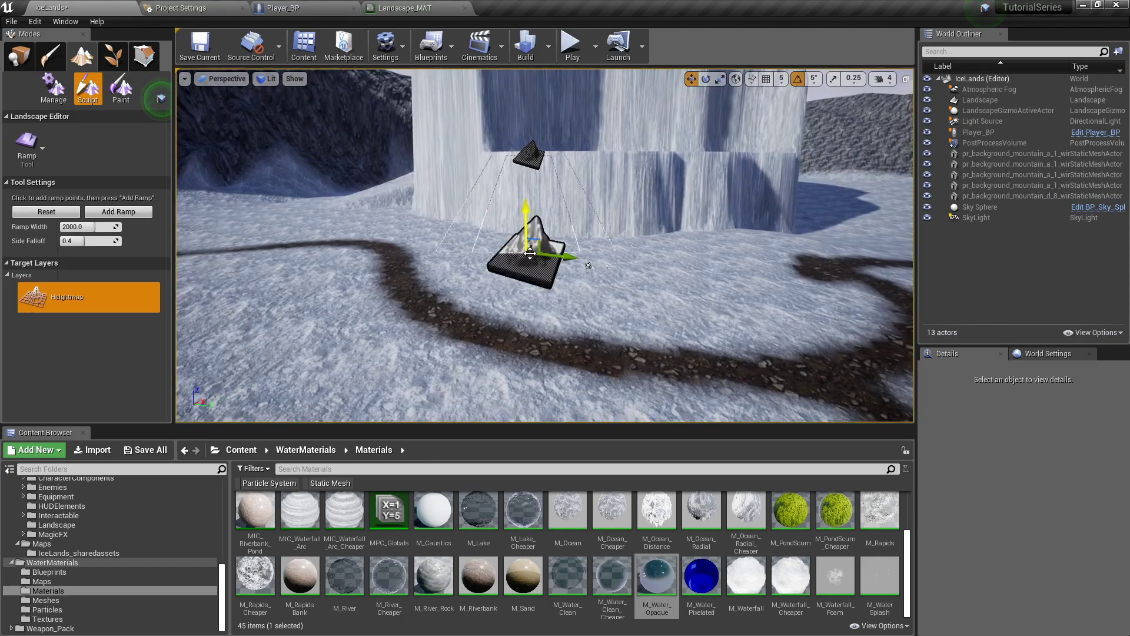
pyautogui.click(18, 56)
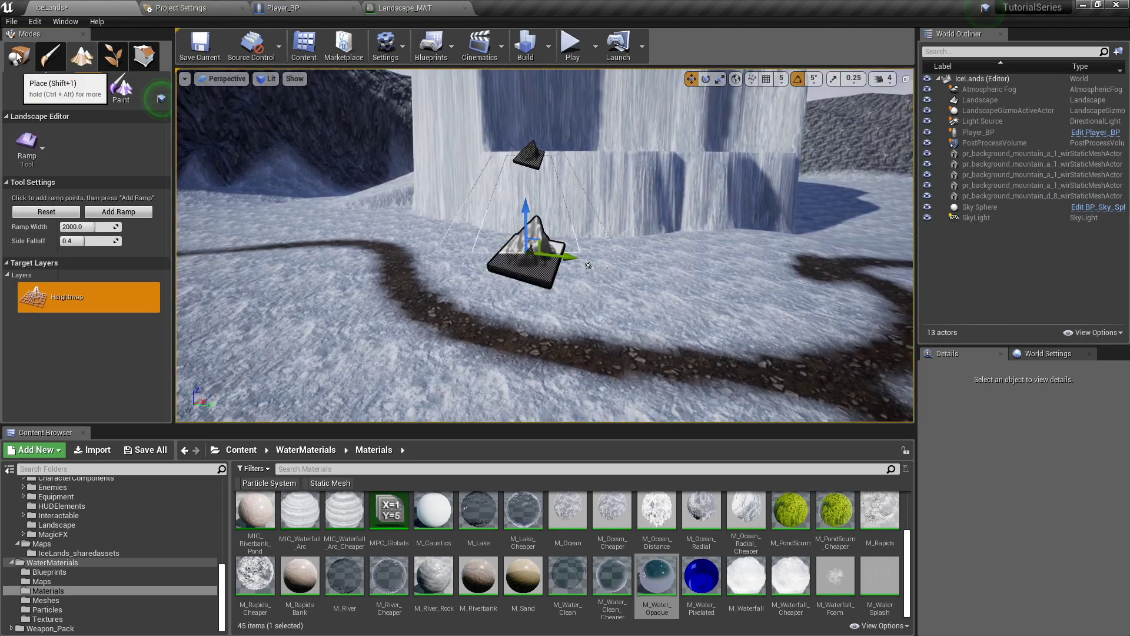
pyautogui.click(532, 250)
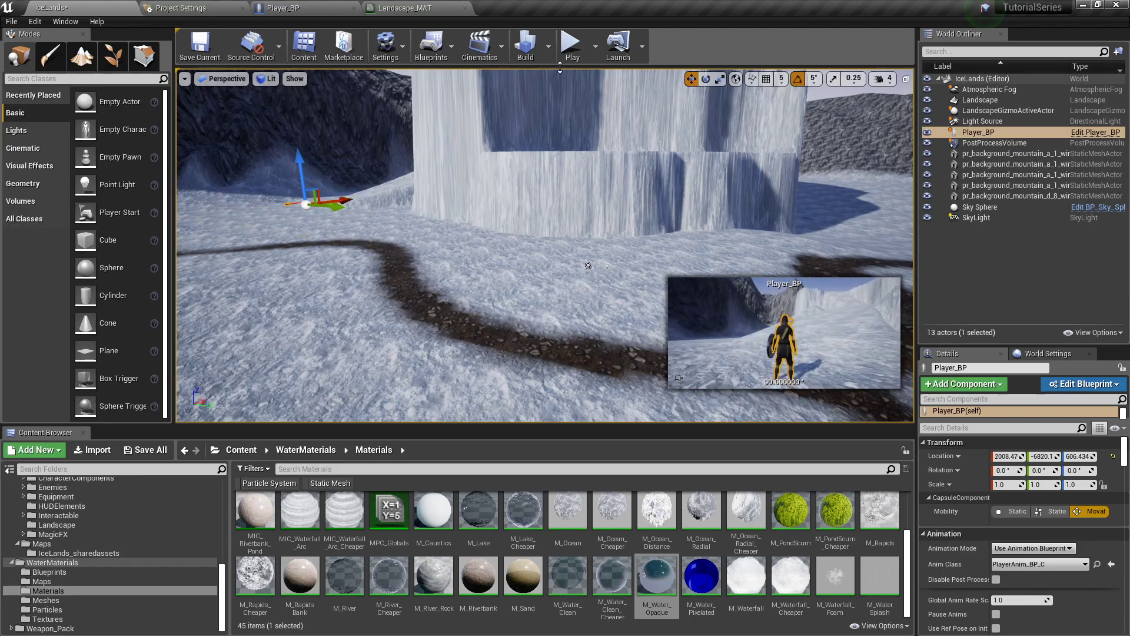
pyautogui.click(570, 47)
pyautogui.press('w')
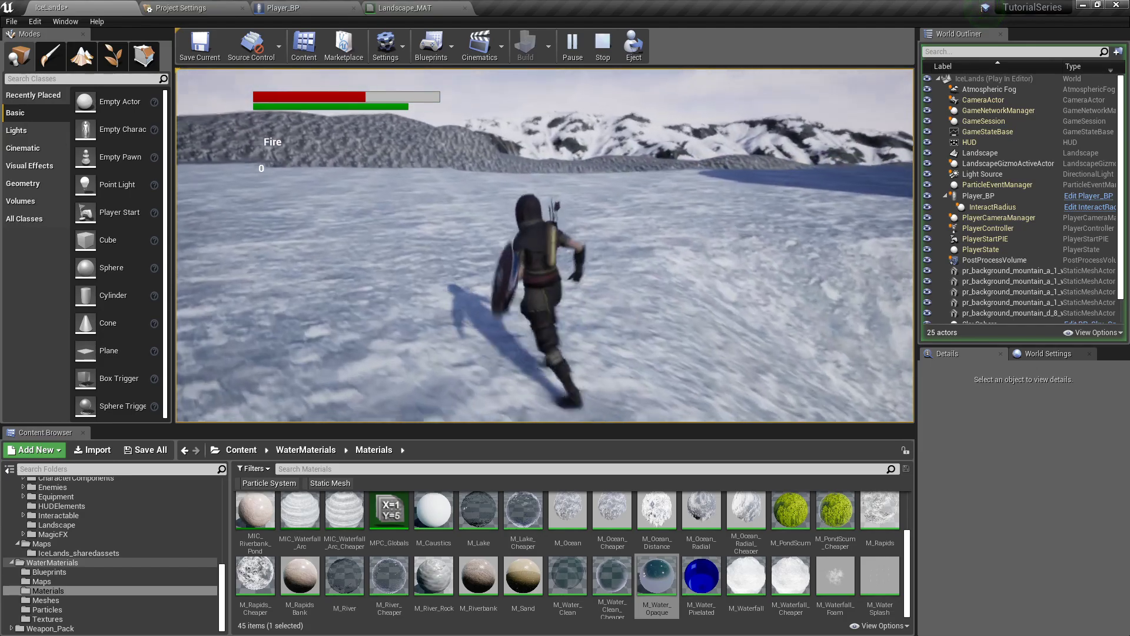
pyautogui.press('Escape')
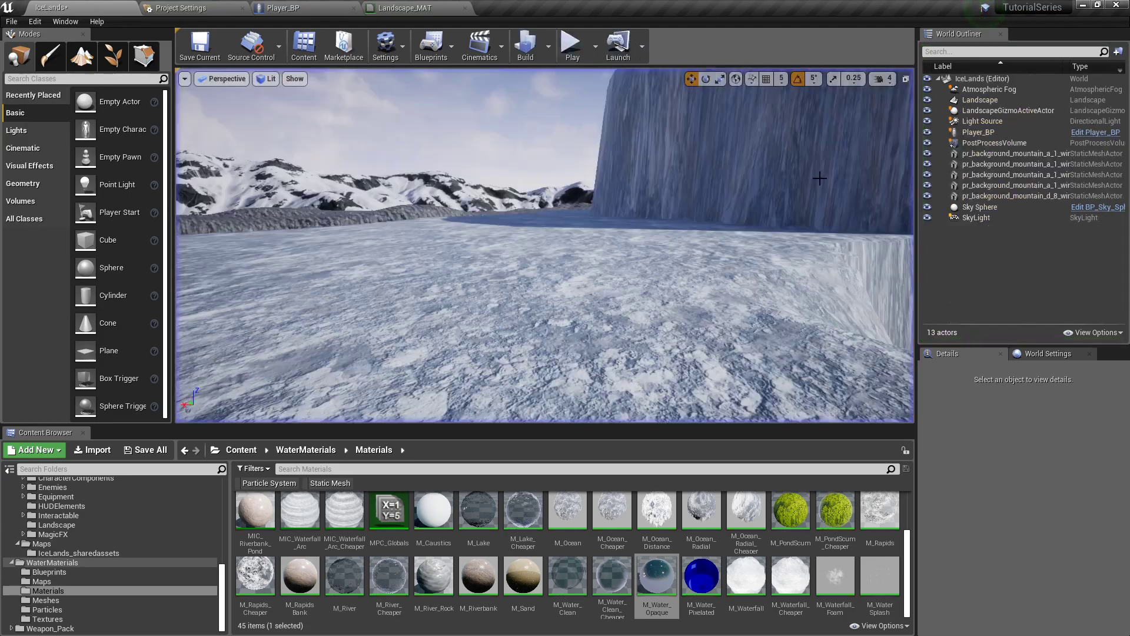
# - Raise a rocky peak on the ridge bordering the upper terrace with the Sculpt tool
pyautogui.moveTo(693, 215); pyautogui.dragTo(530, 220, button='right')
pyautogui.press('w')
pyautogui.moveTo(290, 167); pyautogui.dragTo(407, 168, button='right')
pyautogui.click(82, 56)
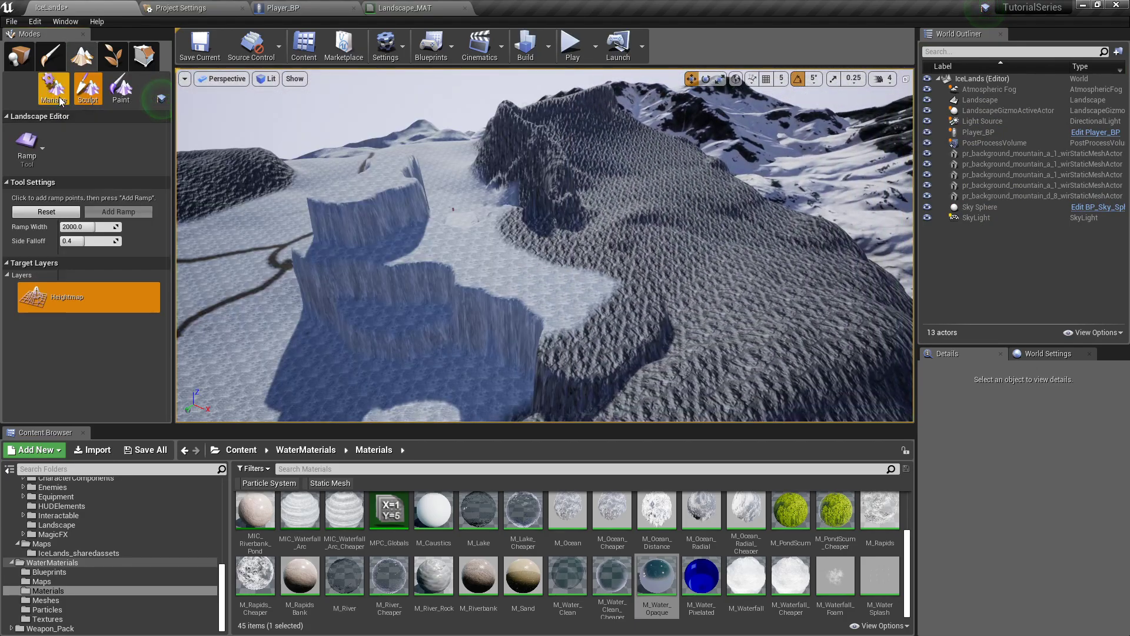
pyautogui.click(44, 129)
pyautogui.click(70, 152)
pyautogui.press('d')
pyautogui.moveTo(721, 183); pyautogui.dragTo(565, 200, button='right')
pyautogui.moveTo(522, 246); pyautogui.dragTo(579, 224, button='right')
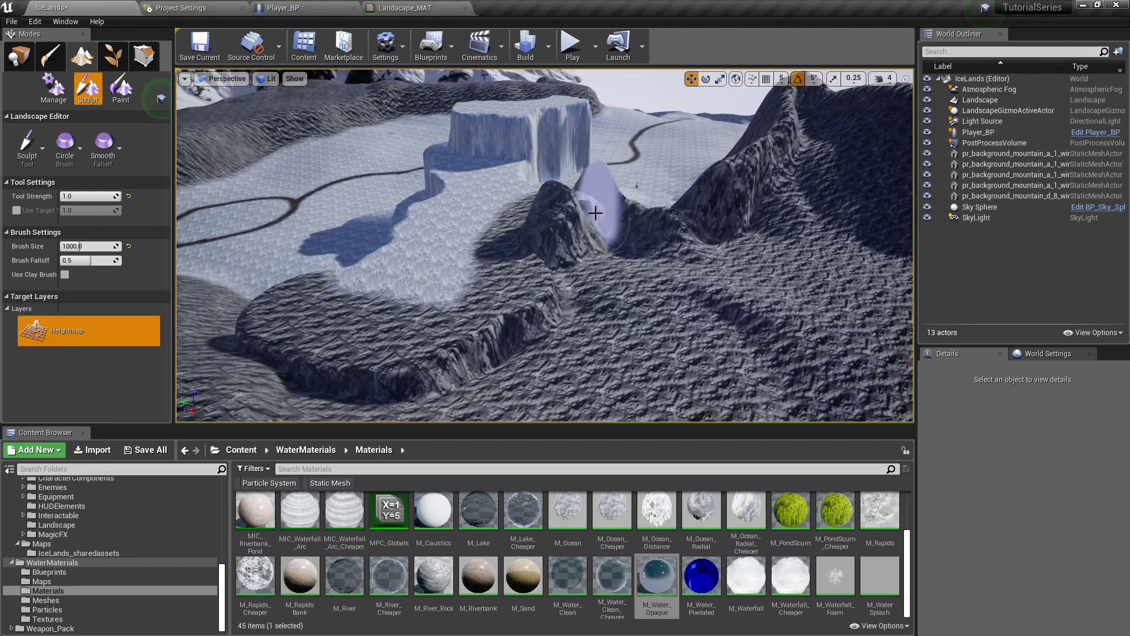
# - Continue the ridge into a jagged wall of rock peaks along the outer edge of the terrace
pyautogui.press('a')
pyautogui.moveTo(354, 338); pyautogui.dragTo(493, 297, button='right')
pyautogui.moveTo(447, 331)
pyautogui.mouseDown(button='right')
pyautogui.moveTo(515, 312)
pyautogui.moveTo(588, 263)
pyautogui.mouseUp(button='right')
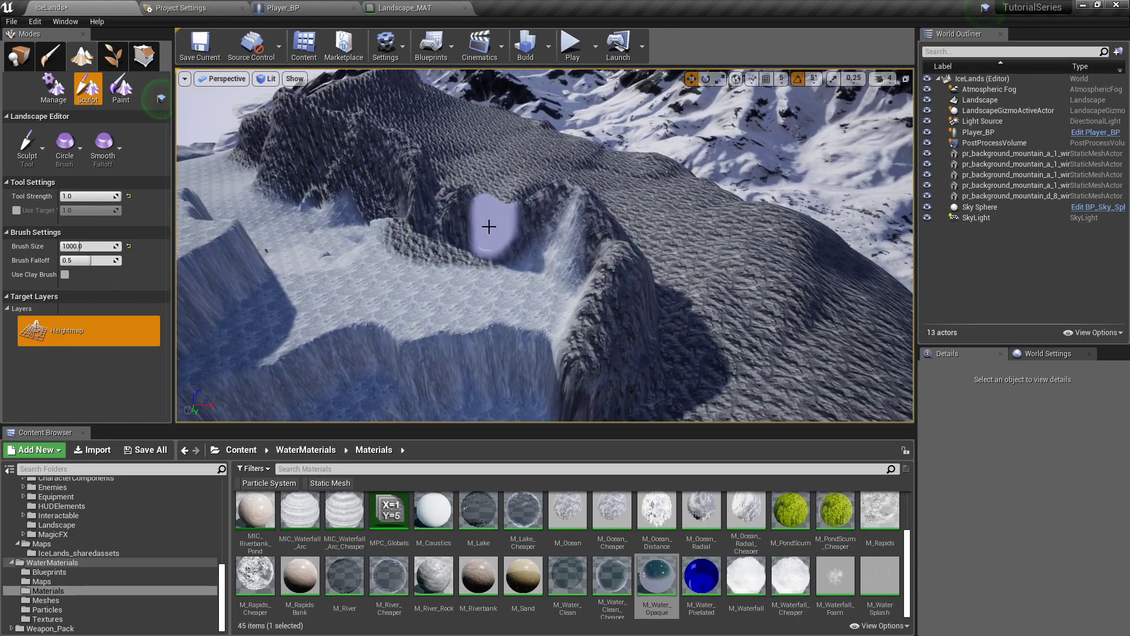
pyautogui.press('a')
pyautogui.moveTo(551, 229)
pyautogui.mouseDown(button='right')
pyautogui.moveTo(540, 217)
pyautogui.moveTo(624, 224)
pyautogui.moveTo(492, 202)
pyautogui.mouseUp(button='right')
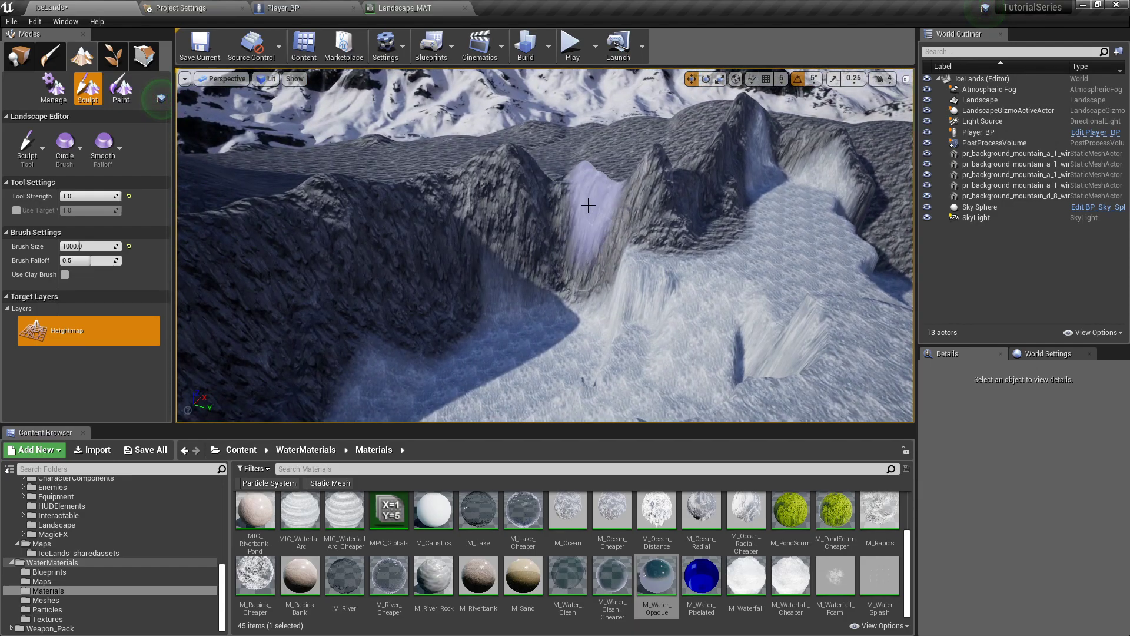
pyautogui.moveTo(411, 203)
pyautogui.mouseDown(button='right')
pyautogui.moveTo(415, 168)
pyautogui.moveTo(441, 159)
pyautogui.moveTo(524, 186)
pyautogui.moveTo(548, 206)
pyautogui.mouseUp(button='right')
# - Place Ramp tool points from the terrace to the plateau top and set the ramp width to 1000
pyautogui.click(36, 150)
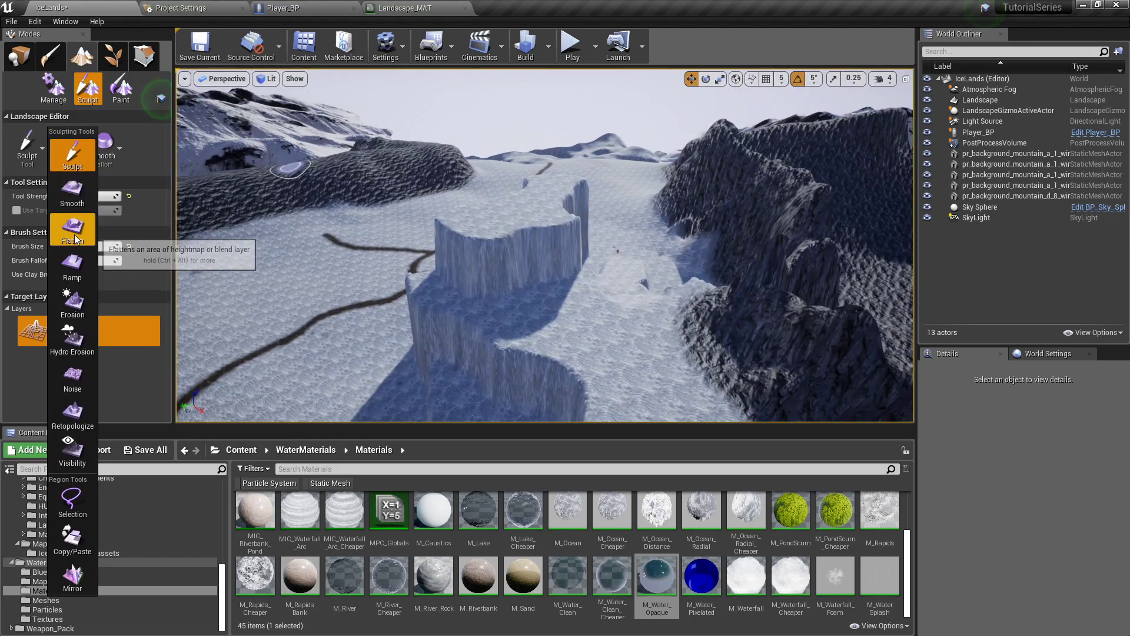
pyautogui.click(71, 265)
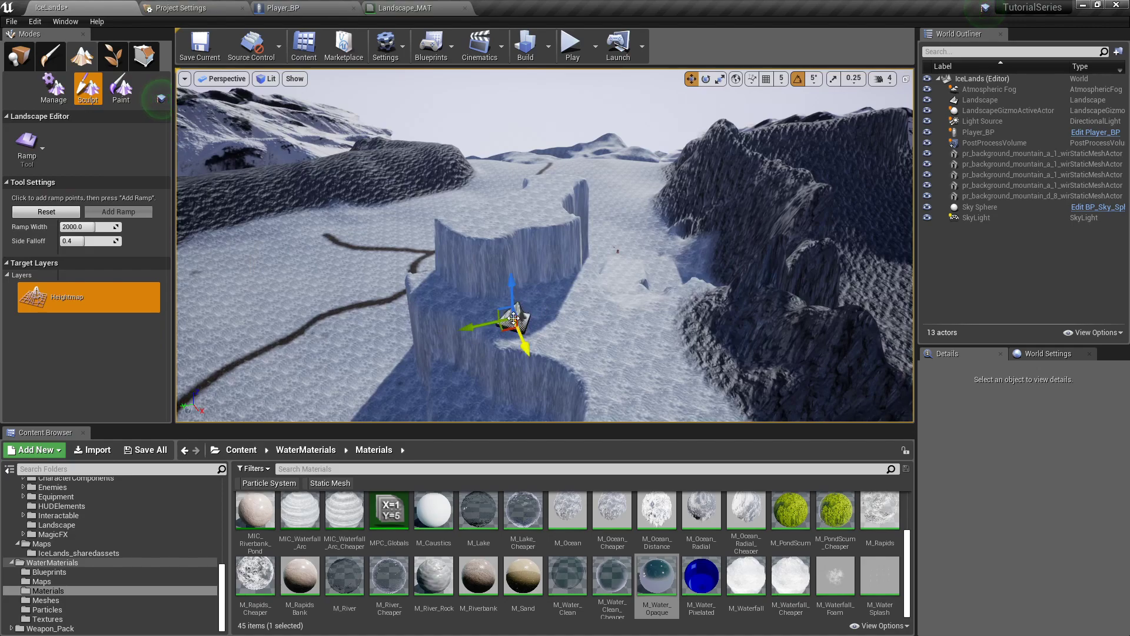
pyautogui.click(470, 206)
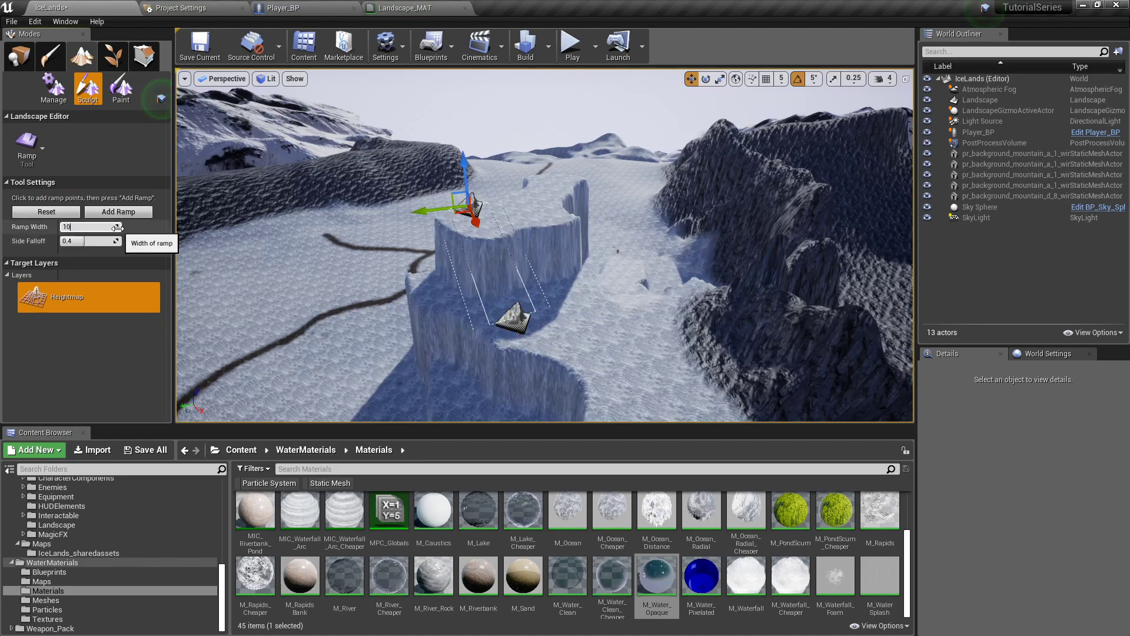
pyautogui.press('Return')
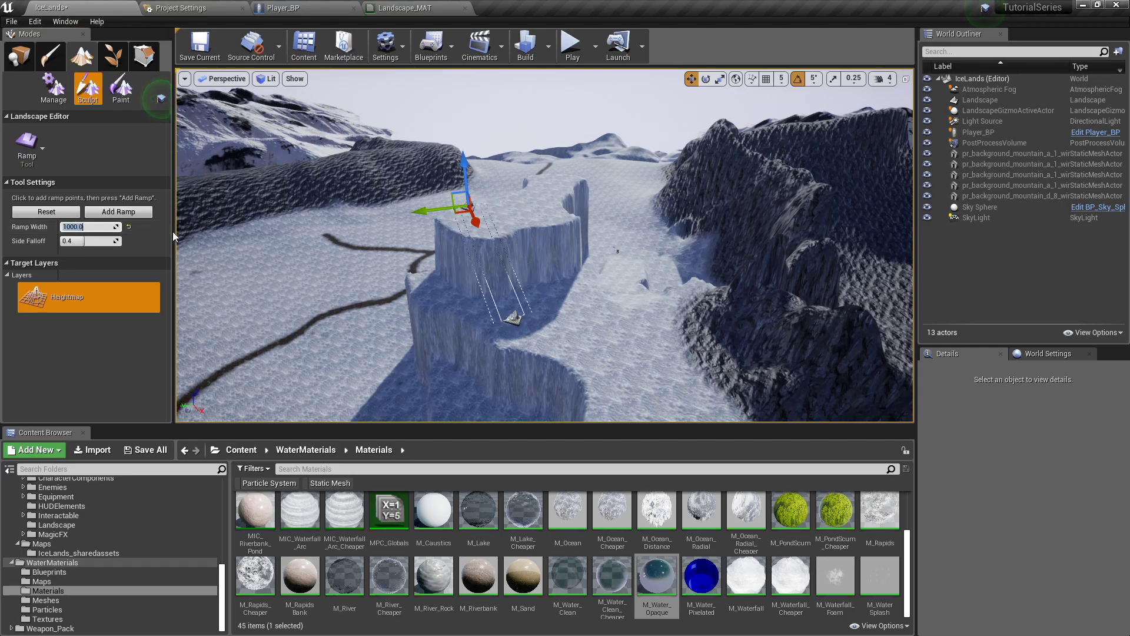
# - Try to cut a ramp up the plateau and join it to the plateau top with a second short ramp
pyautogui.click(118, 212)
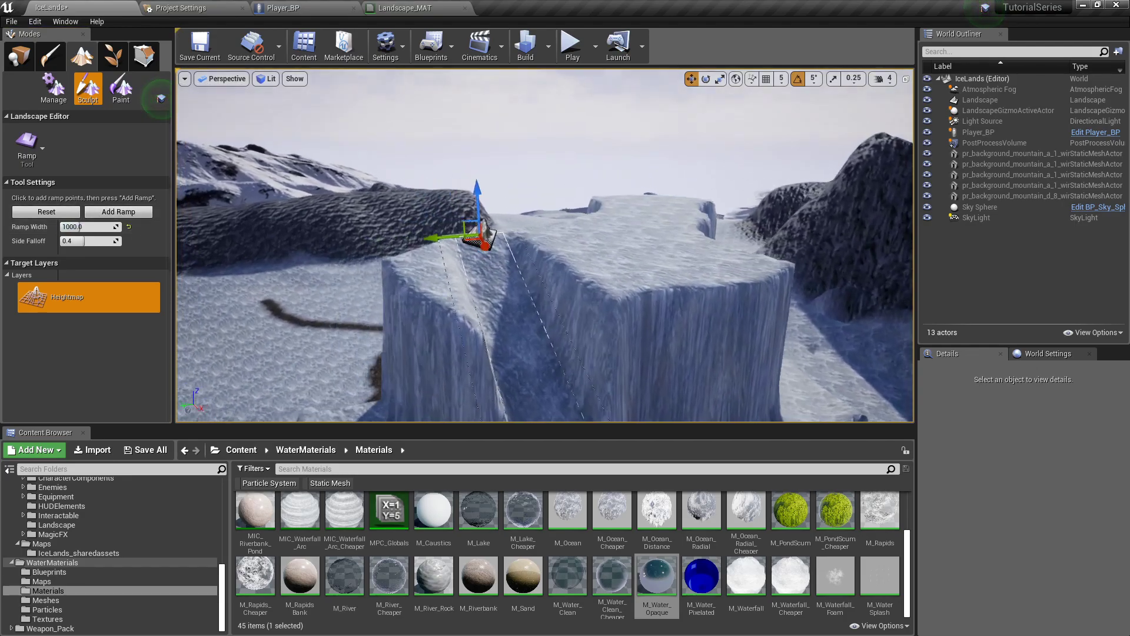
pyautogui.moveTo(400, 268)
pyautogui.mouseDown(button='right')
pyautogui.moveTo(415, 262)
pyautogui.moveTo(401, 300)
pyautogui.moveTo(400, 269)
pyautogui.mouseUp(button='right')
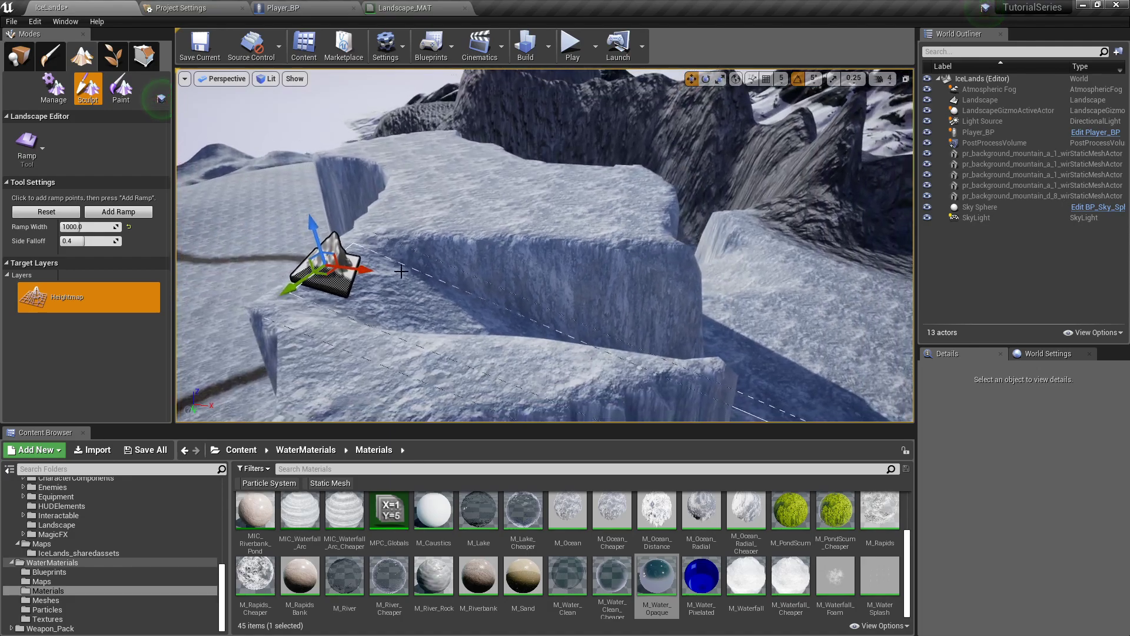
pyautogui.click(119, 212)
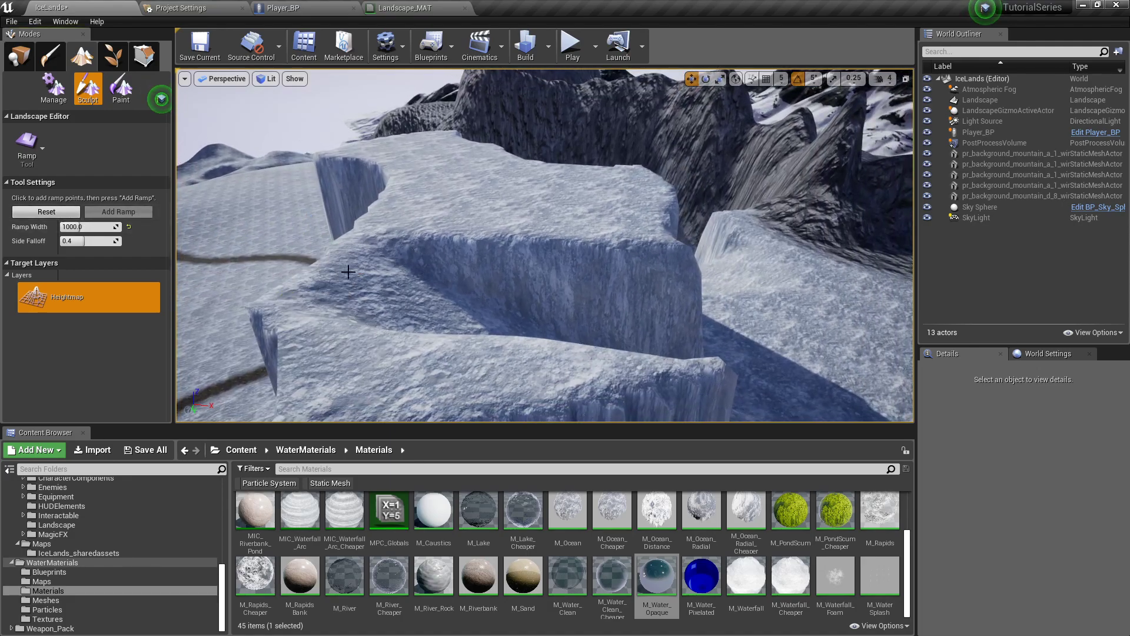
pyautogui.click(392, 295)
pyautogui.click(432, 214)
pyautogui.click(120, 213)
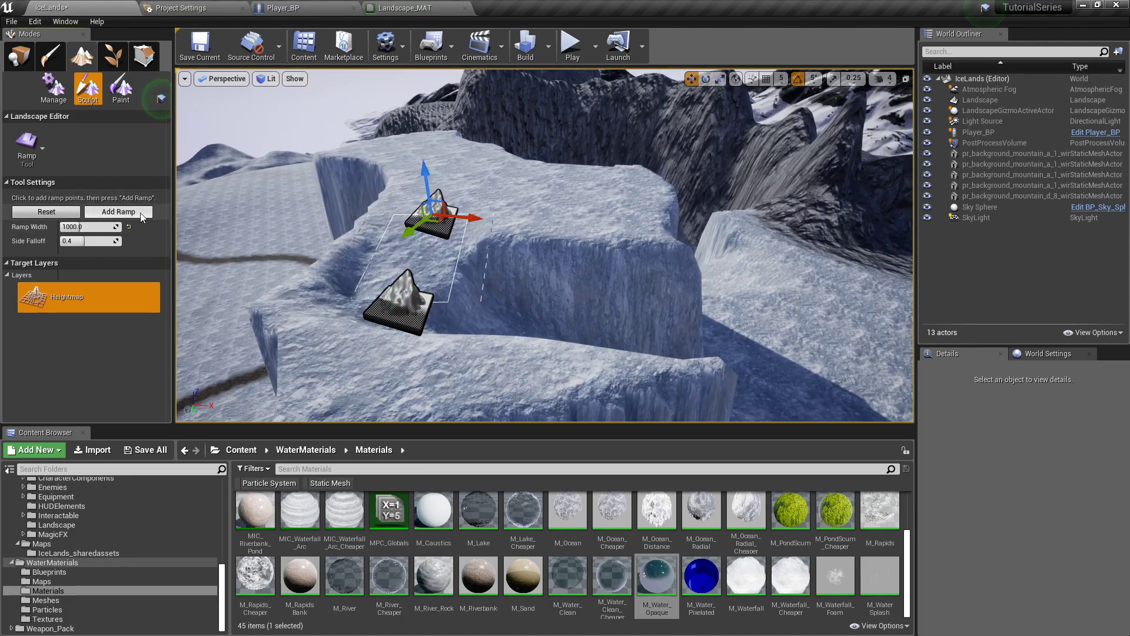
# - Inspect the carved plateau and undo both added ramps
pyautogui.moveTo(518, 263); pyautogui.dragTo(516, 258, button='right')
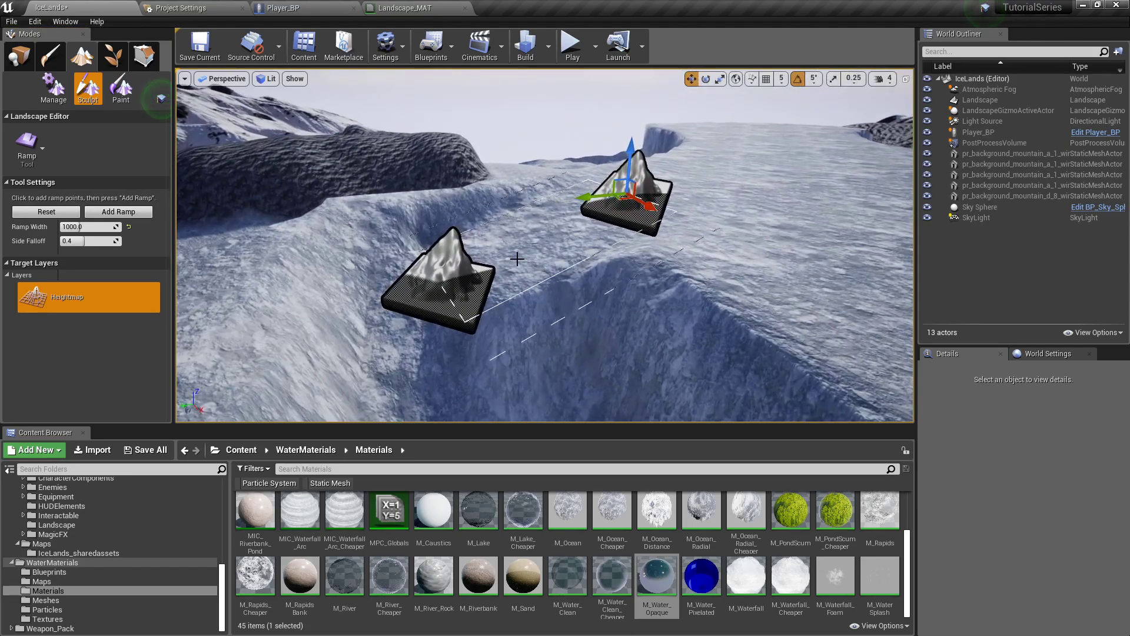
pyautogui.hotkey('ctrl', 'z')
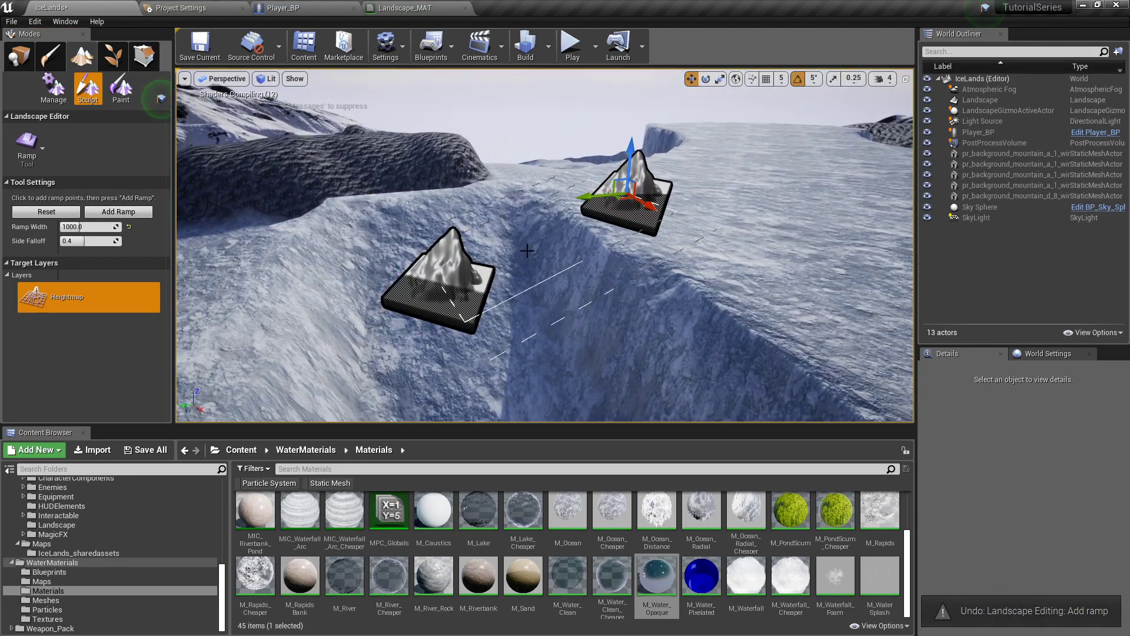
pyautogui.hotkey('ctrl', 'z')
# - Reset the ramp points, reposition them between the terrace and the plateau's top edge, and add the ramp
pyautogui.moveTo(520, 240); pyautogui.dragTo(527, 257, button='right')
pyautogui.click(575, 312)
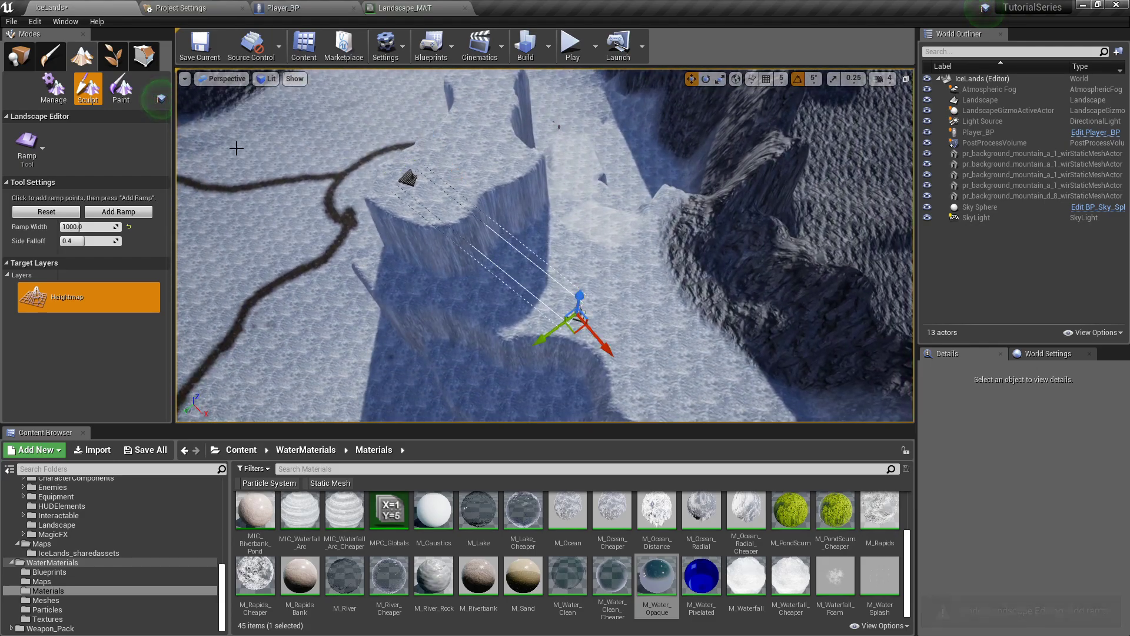
pyautogui.click(46, 211)
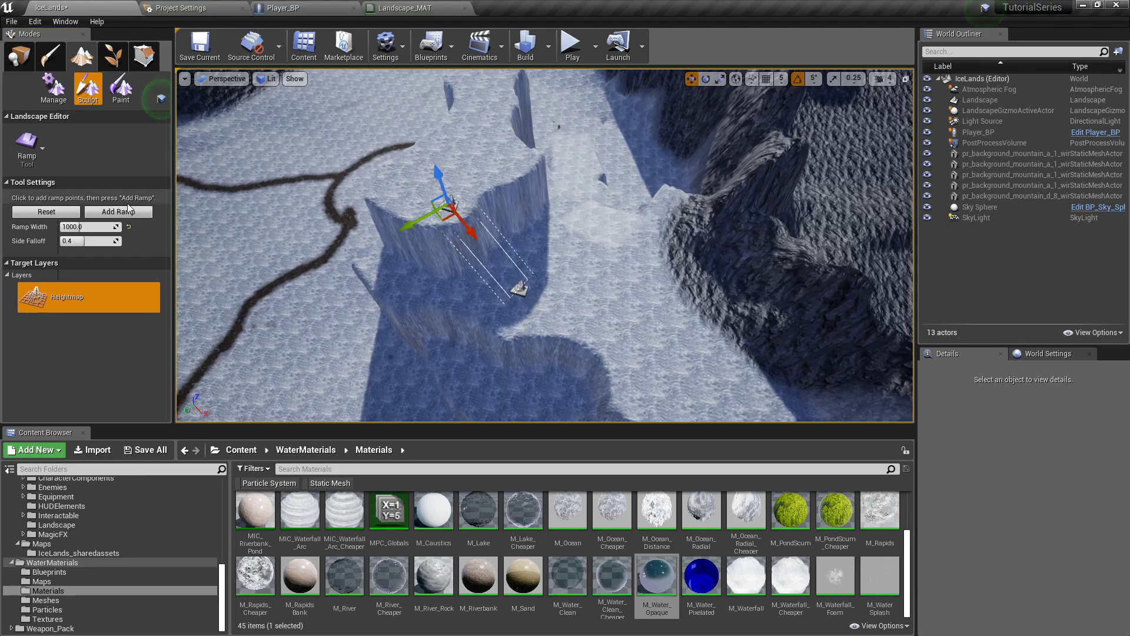
pyautogui.moveTo(580, 206)
pyautogui.mouseDown(button='right')
pyautogui.moveTo(574, 226)
pyautogui.moveTo(562, 203)
pyautogui.moveTo(532, 215)
pyautogui.moveTo(565, 221)
pyautogui.moveTo(588, 207)
pyautogui.mouseUp(button='right')
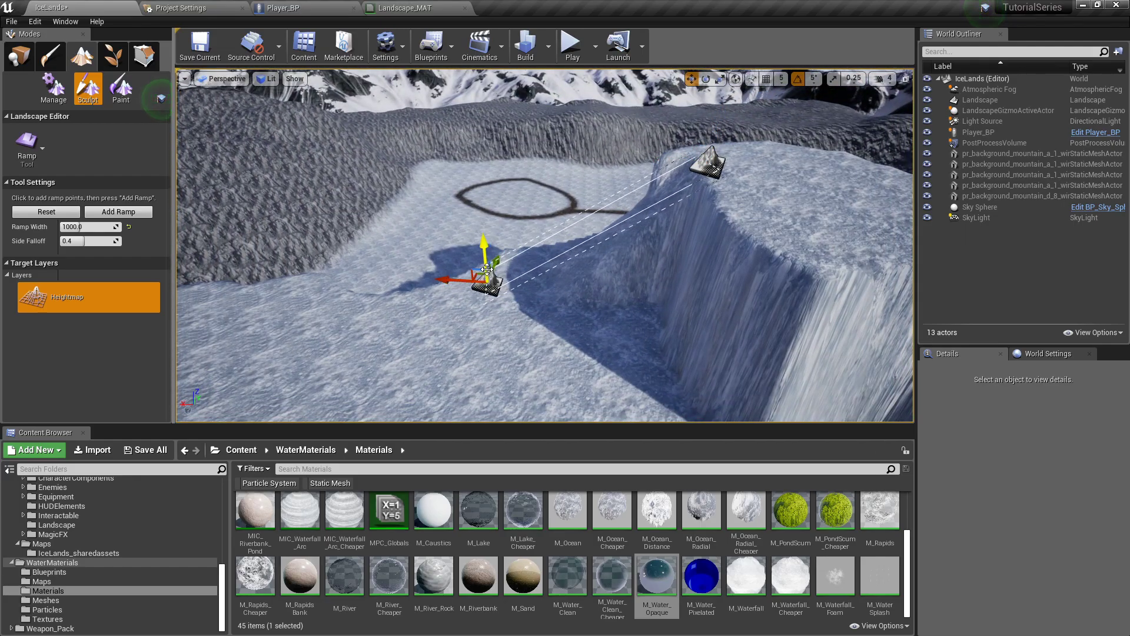
pyautogui.moveTo(492, 272); pyautogui.dragTo(476, 326)
pyautogui.moveTo(420, 353); pyautogui.dragTo(364, 341)
pyautogui.click(127, 216)
# - Check the new ramp and the terraces around the plateau from ground level
pyautogui.moveTo(370, 242); pyautogui.dragTo(530, 253, button='right')
pyautogui.moveTo(481, 242); pyautogui.dragTo(881, 319, button='right')
pyautogui.press('Escape')
# - Switch to the Noise sculpting tool and set its strength to 0.2
pyautogui.click(41, 149)
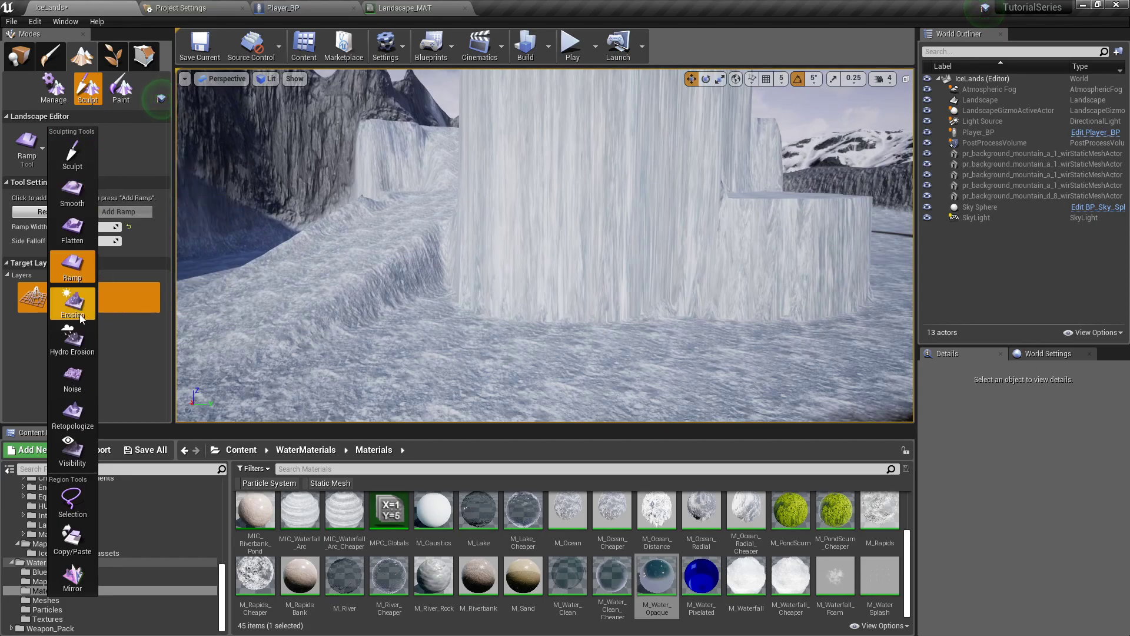
pyautogui.click(81, 384)
pyautogui.scroll(-10, 389, 335)
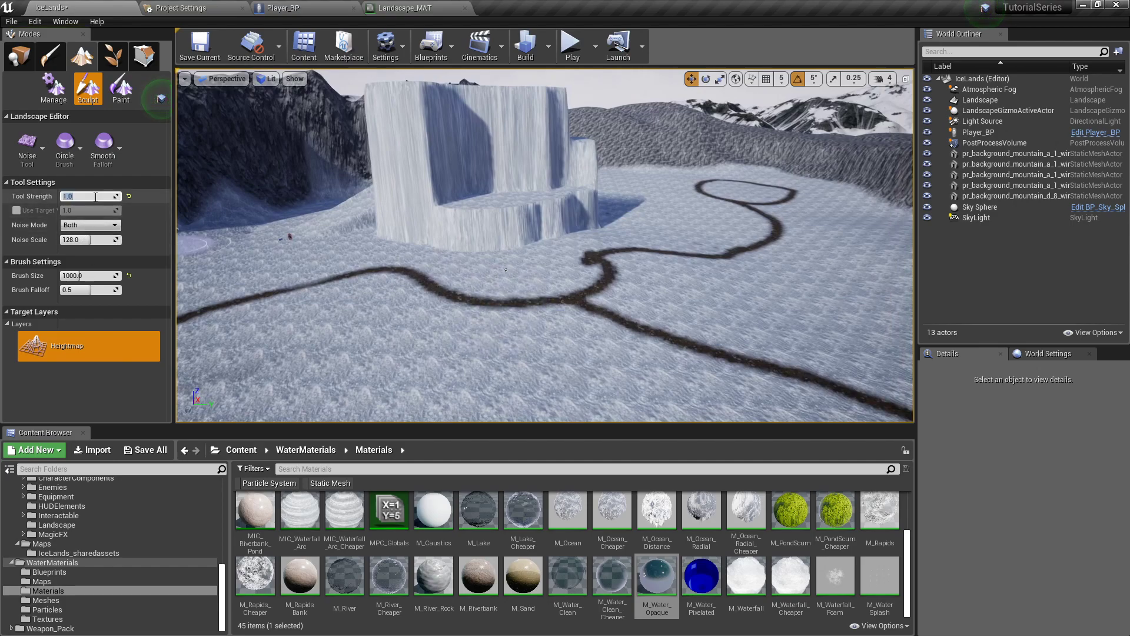
pyautogui.write('0.2')
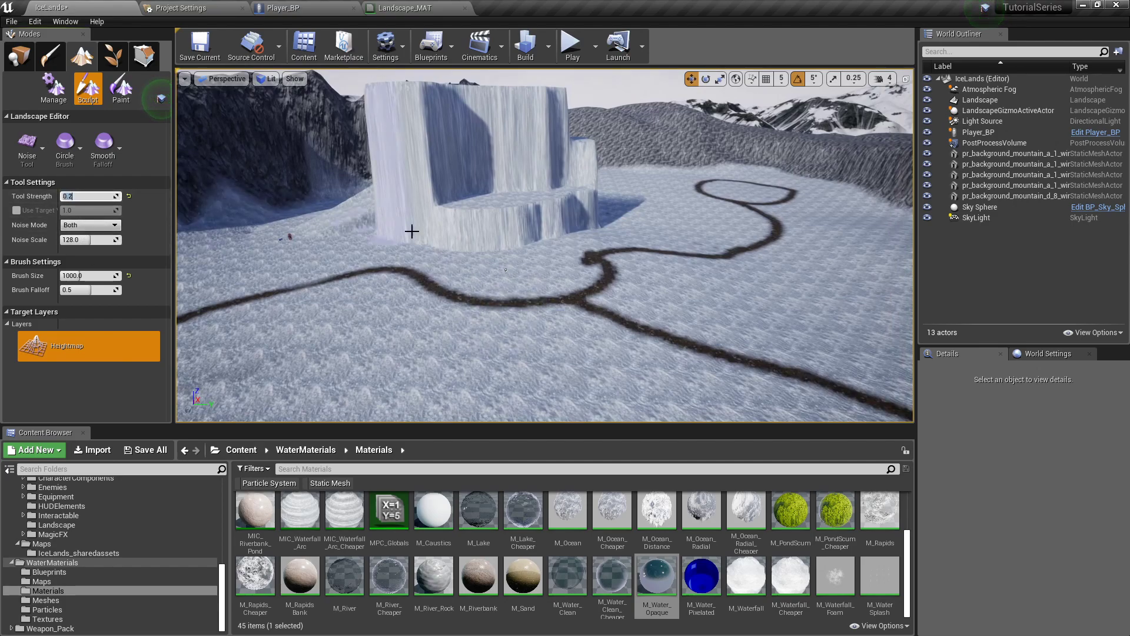
# - Try roughening the snowy ground beside the plateau with noise, and undo it
pyautogui.press('w')
pyautogui.moveTo(554, 259); pyautogui.dragTo(595, 259, button='right')
pyautogui.press('s')
pyautogui.moveTo(515, 306); pyautogui.dragTo(515, 306, button='right')
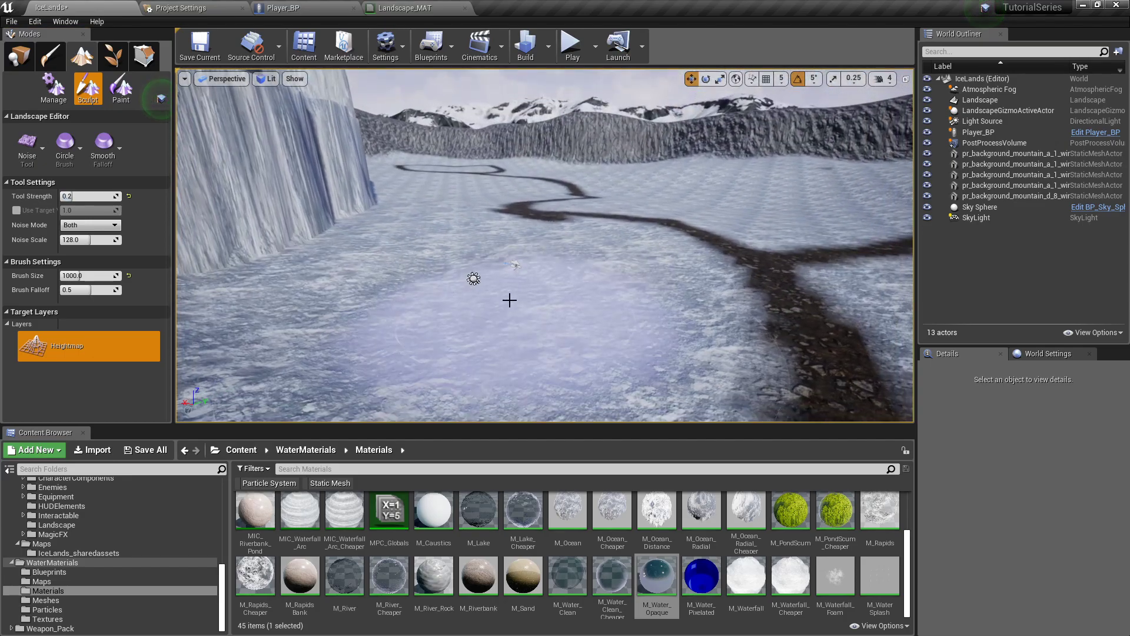
pyautogui.moveTo(418, 231); pyautogui.dragTo(188, 230, button='right')
pyautogui.press('a')
pyautogui.press('w')
pyautogui.press('s')
pyautogui.moveTo(469, 323); pyautogui.dragTo(469, 323, button='right')
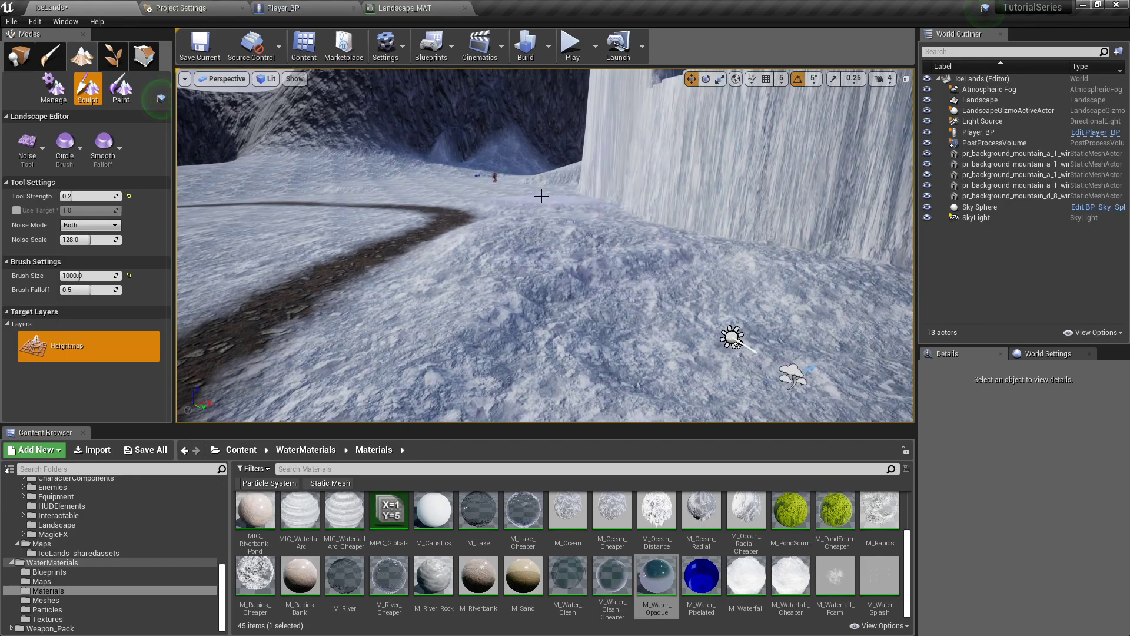
pyautogui.moveTo(506, 193)
pyautogui.mouseDown(button='right')
pyautogui.moveTo(497, 189)
pyautogui.moveTo(501, 245)
pyautogui.moveTo(471, 249)
pyautogui.moveTo(522, 254)
pyautogui.mouseUp(button='right')
pyautogui.hotkey('ctrl', 'z')
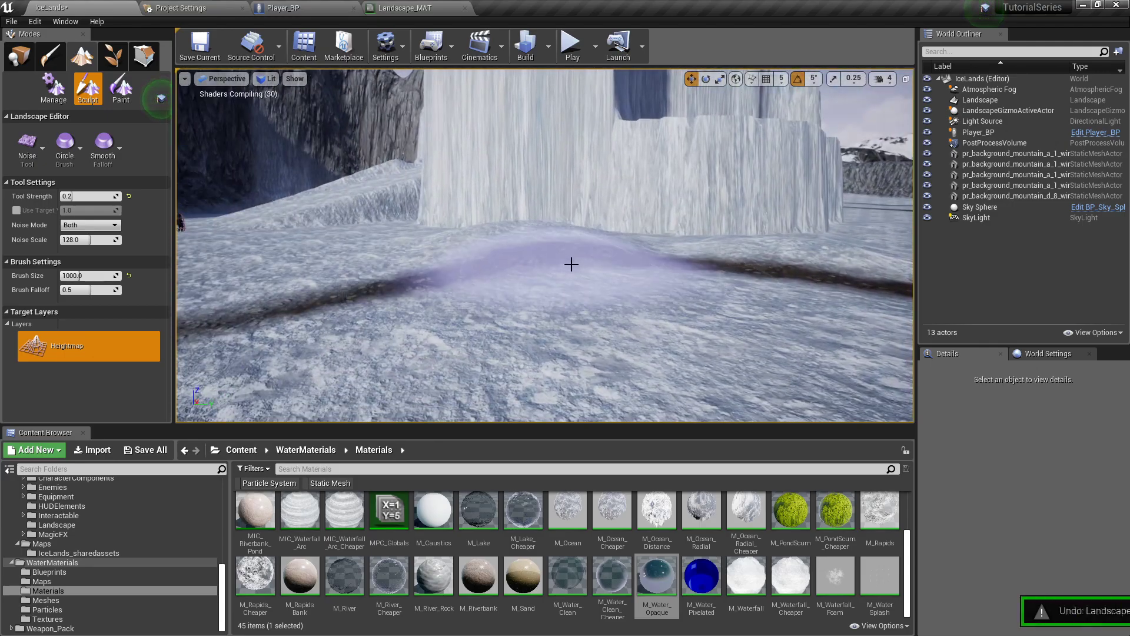
# - Try noise beside the dirt path, first in Both mode and again in Sub mode, and undo it
pyautogui.moveTo(611, 265); pyautogui.dragTo(570, 254, button='right')
pyautogui.moveTo(570, 254)
pyautogui.mouseDown()
pyautogui.moveTo(487, 263)
pyautogui.moveTo(625, 312)
pyautogui.moveTo(655, 280)
pyautogui.moveTo(273, 280)
pyautogui.mouseUp()
pyautogui.click(86, 225)
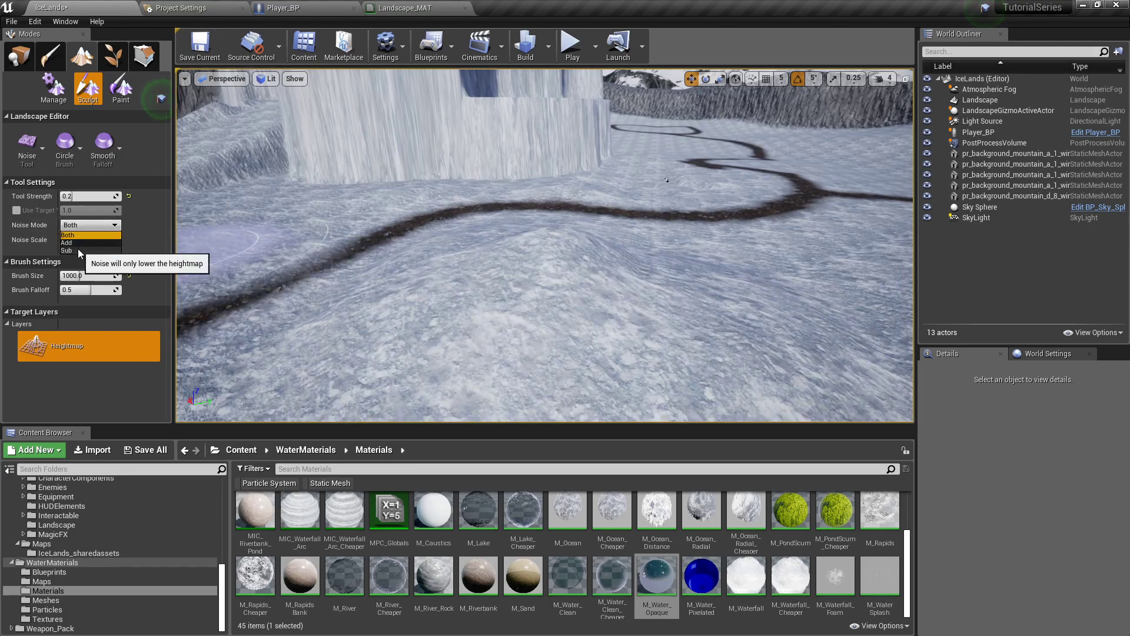
pyautogui.click(78, 249)
pyautogui.moveTo(293, 260); pyautogui.dragTo(394, 264, button='right')
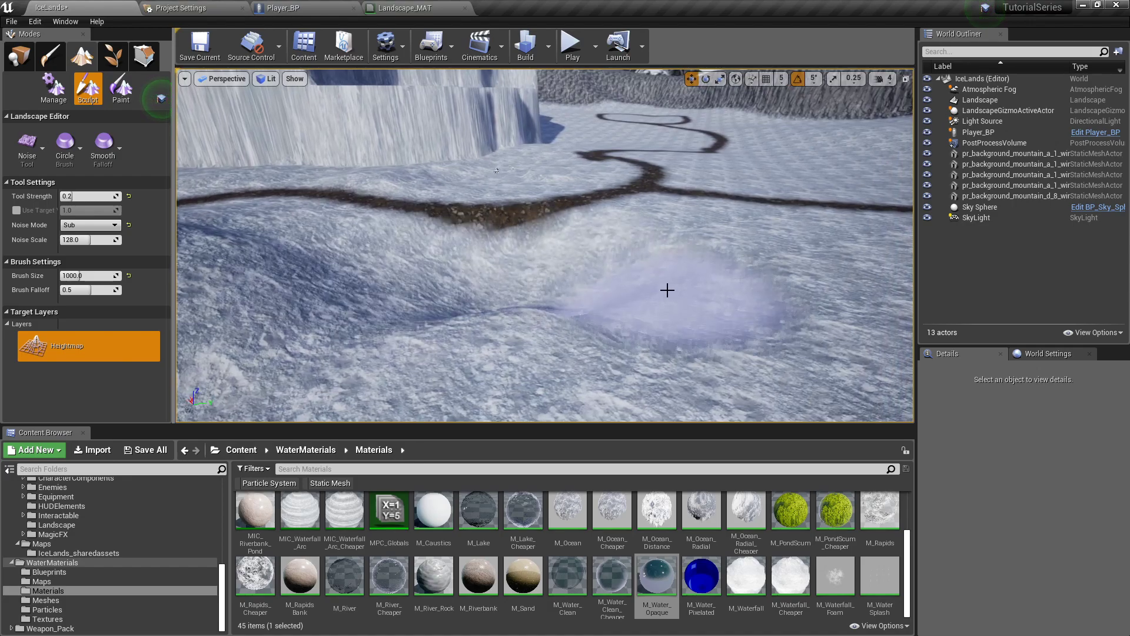
pyautogui.hotkey('ctrl', 'z')
pyautogui.moveTo(545, 287); pyautogui.dragTo(497, 265, button='right')
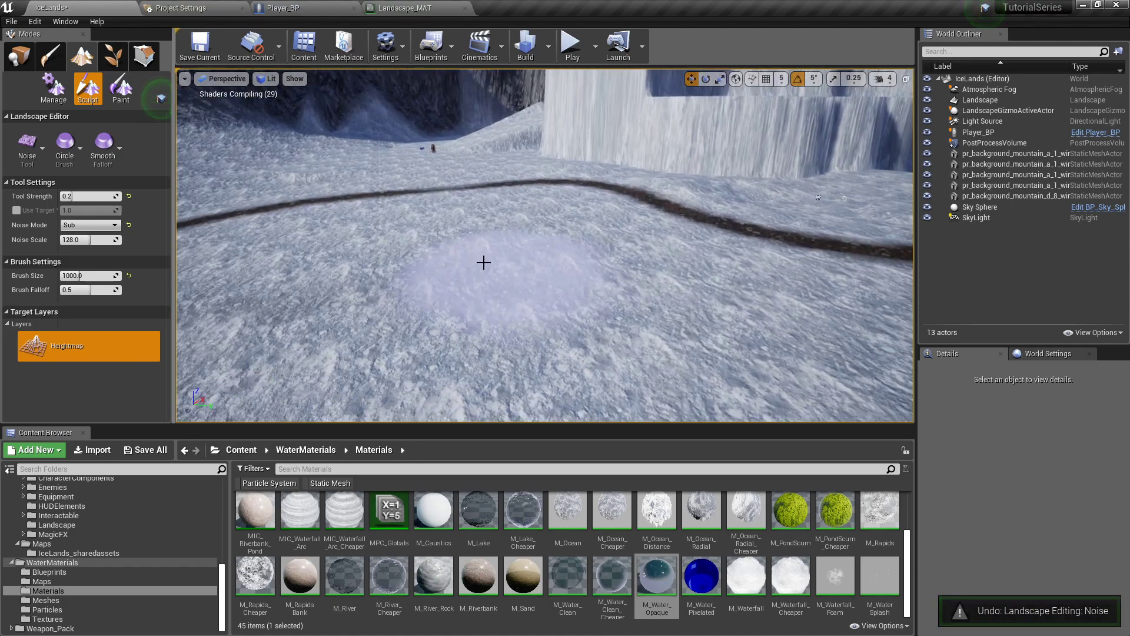
# - Set the noise strength to 0.05 and the noise mode to Both
pyautogui.click(89, 198)
pyautogui.write('0.05')
pyautogui.moveTo(628, 300); pyautogui.dragTo(532, 280, button='right')
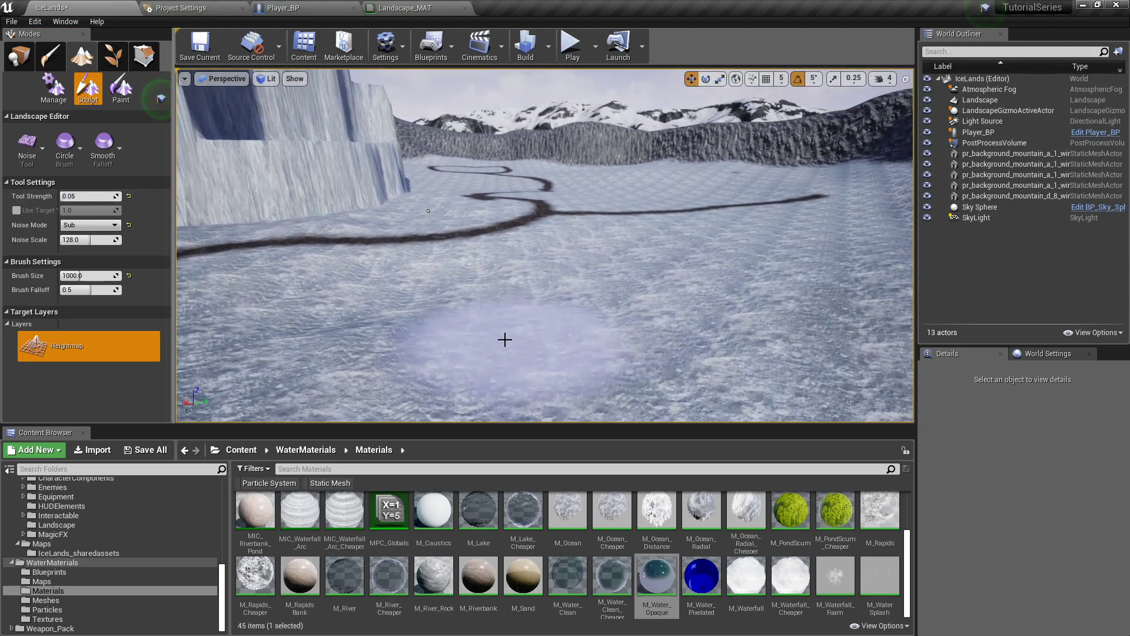
pyautogui.click(85, 225)
pyautogui.click(77, 235)
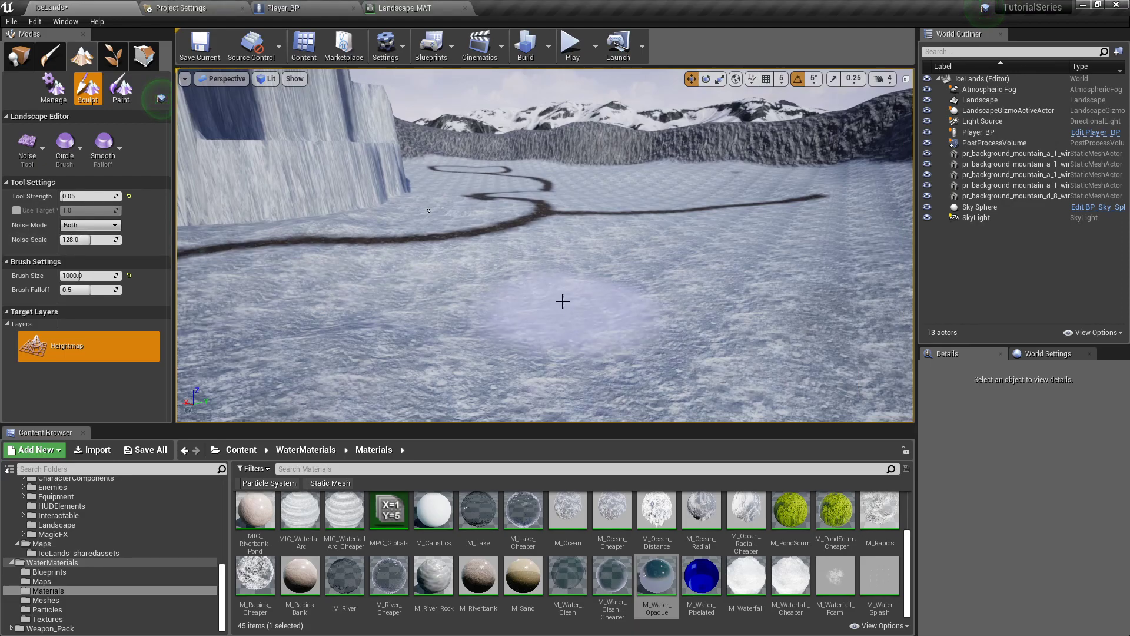
# - Apply subtle noise to the flat snow beside the winding dirt paths and toward the rocky ridges
pyautogui.moveTo(494, 376); pyautogui.dragTo(530, 344, button='right')
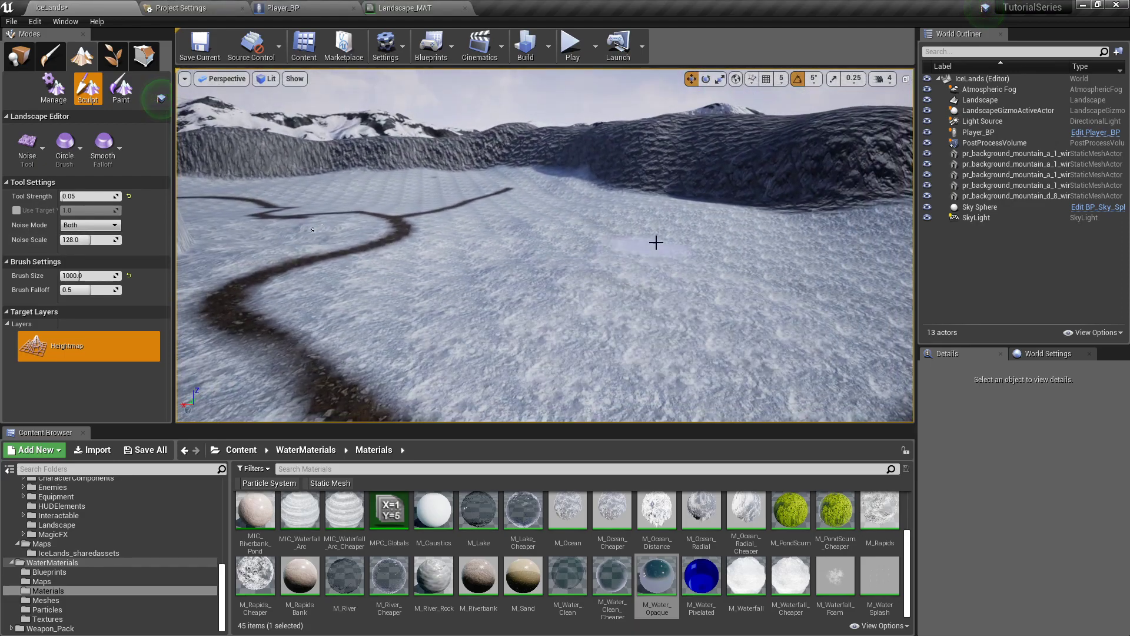
pyautogui.moveTo(524, 216); pyautogui.dragTo(462, 245, button='right')
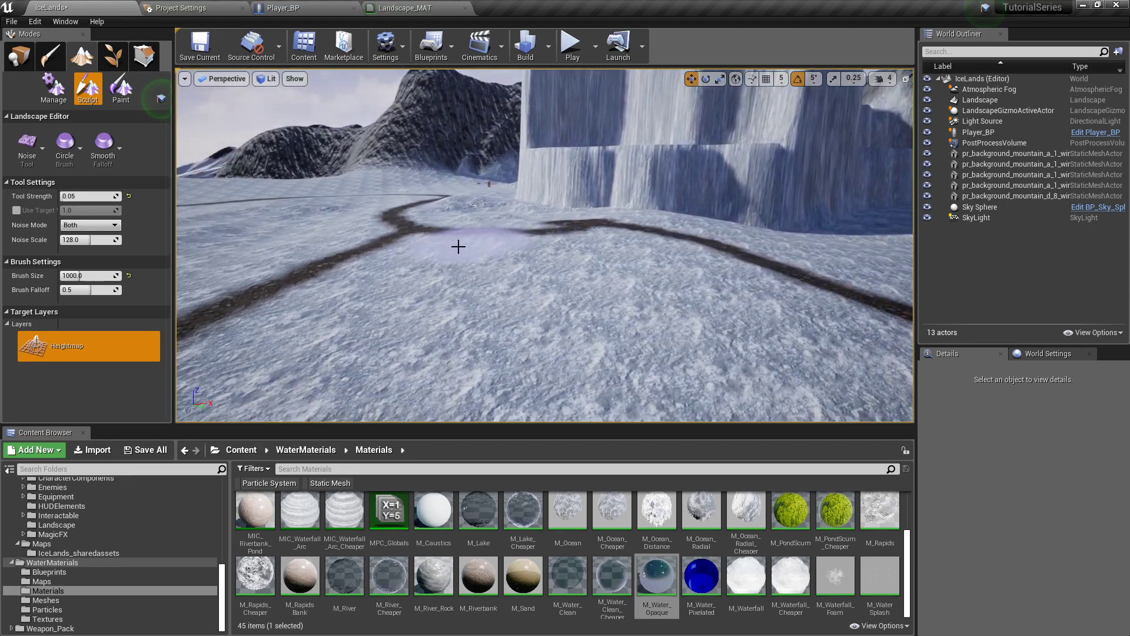
pyautogui.moveTo(565, 326); pyautogui.dragTo(565, 326, button='right')
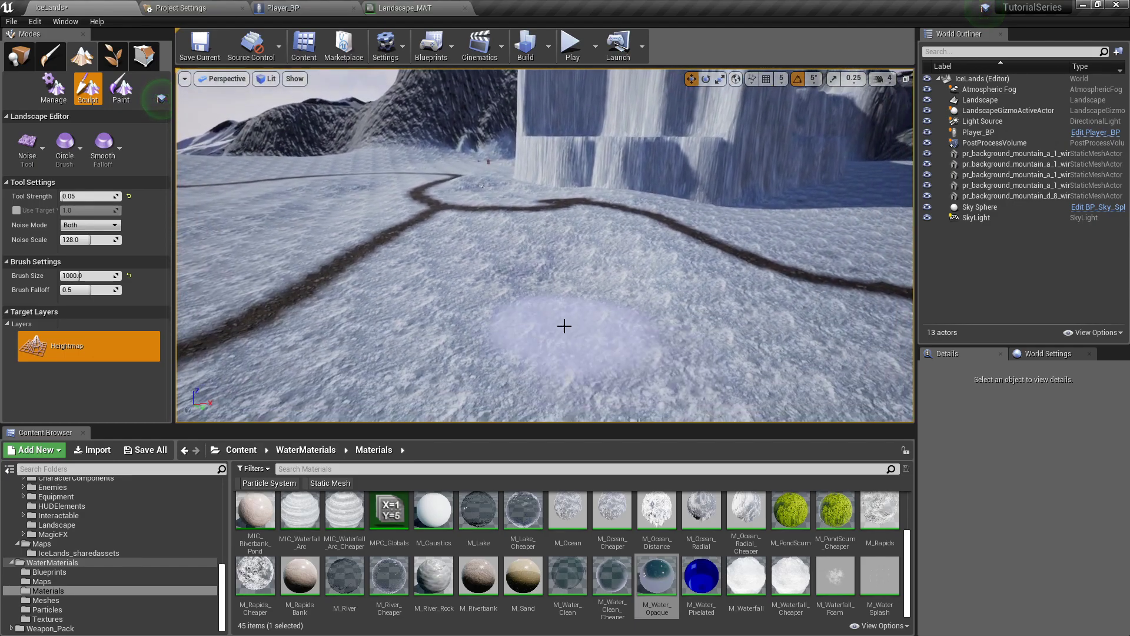
pyautogui.moveTo(672, 298); pyautogui.dragTo(654, 292, button='right')
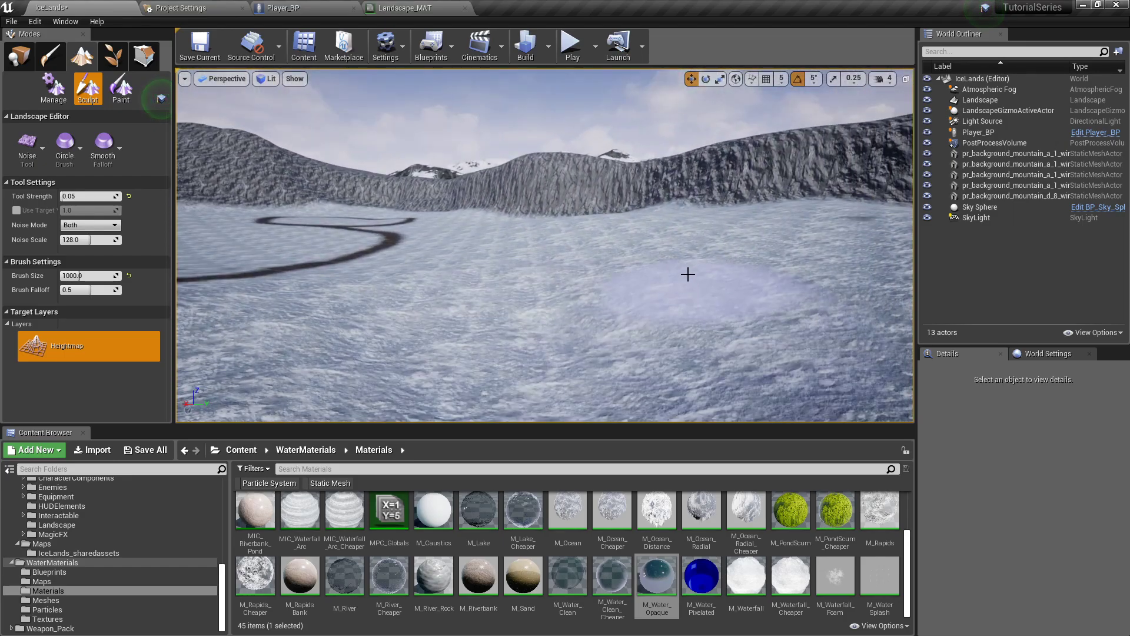
pyautogui.moveTo(737, 271); pyautogui.dragTo(630, 232, button='right')
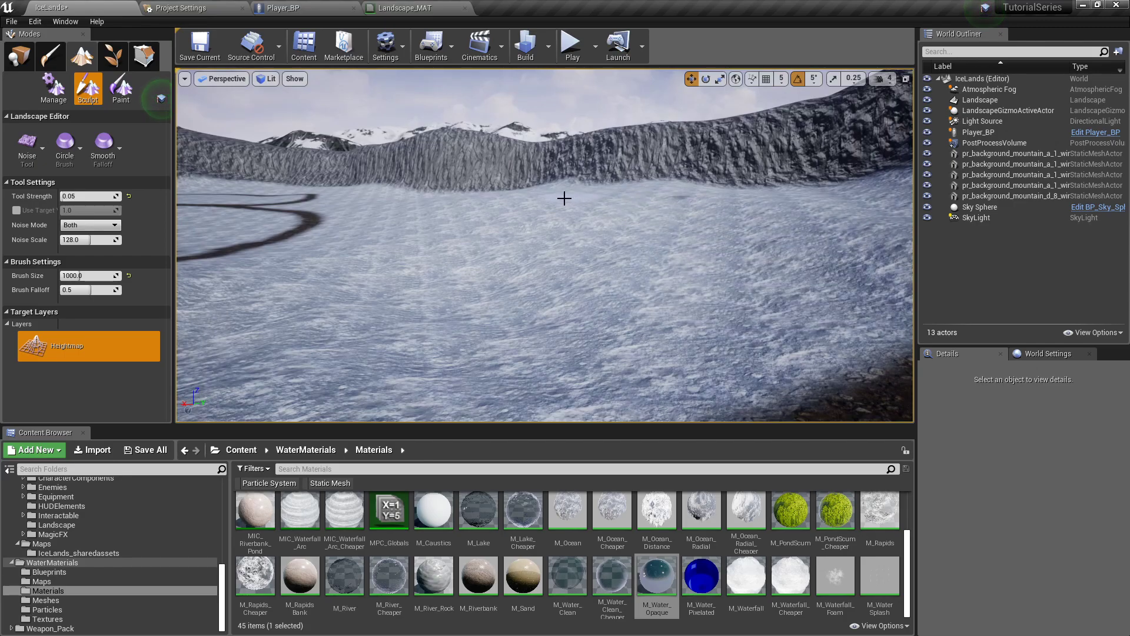
pyautogui.moveTo(530, 218); pyautogui.dragTo(565, 243, button='right')
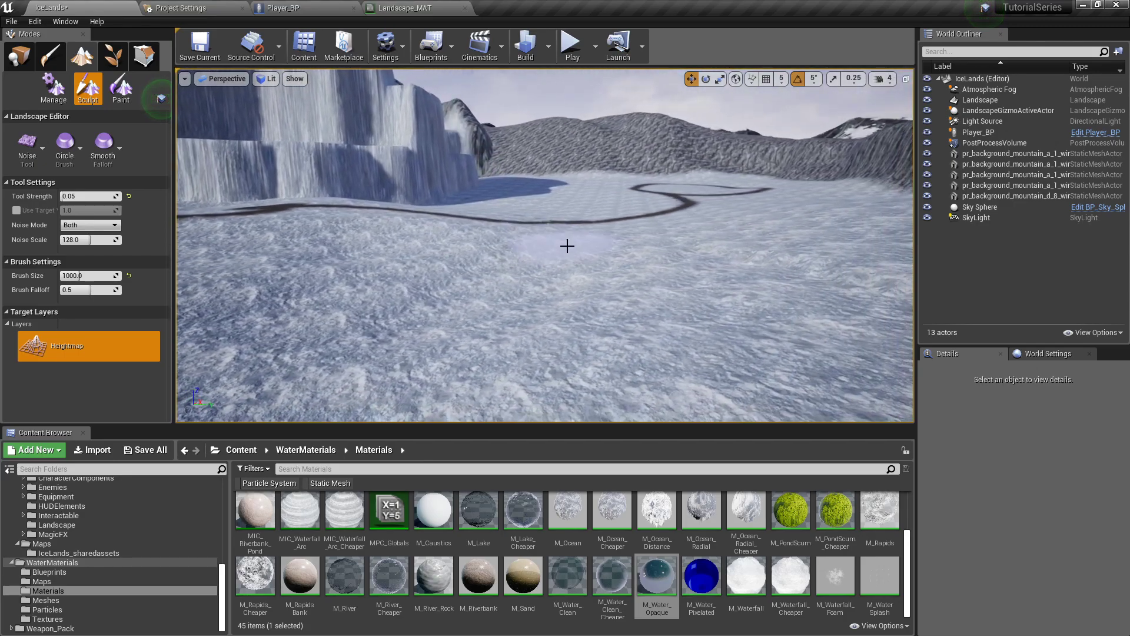
pyautogui.moveTo(753, 302); pyautogui.dragTo(642, 297, button='right')
# - Continue roughening the remaining flat snow around the plateau, the path loop and the foot of the ridges
pyautogui.moveTo(708, 197); pyautogui.dragTo(579, 209, button='right')
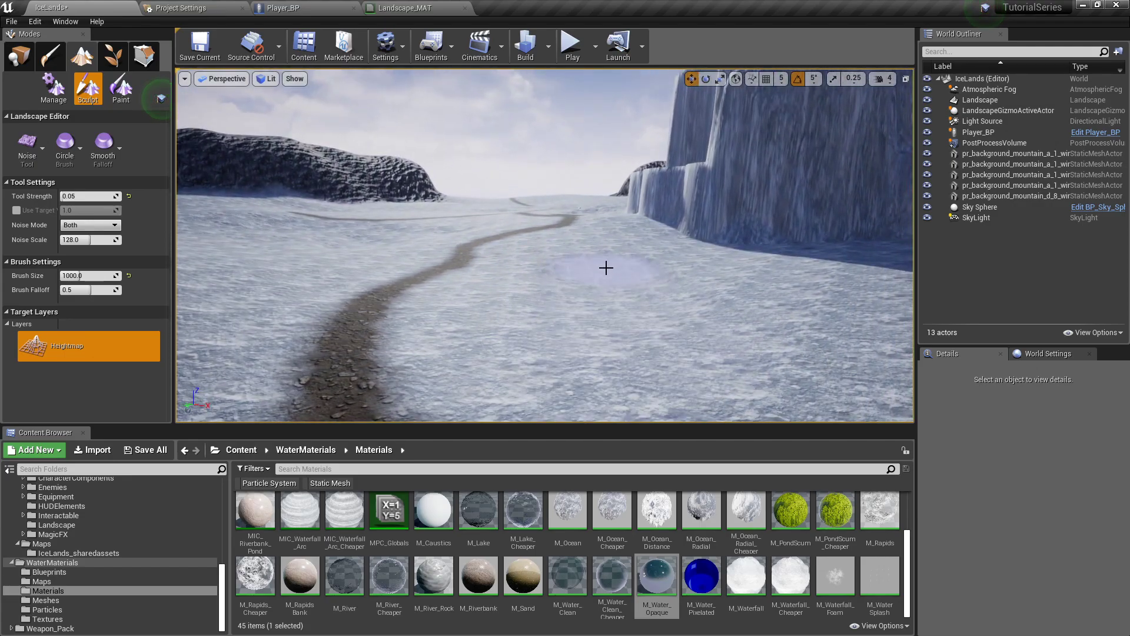
pyautogui.moveTo(773, 306); pyautogui.dragTo(672, 288, button='right')
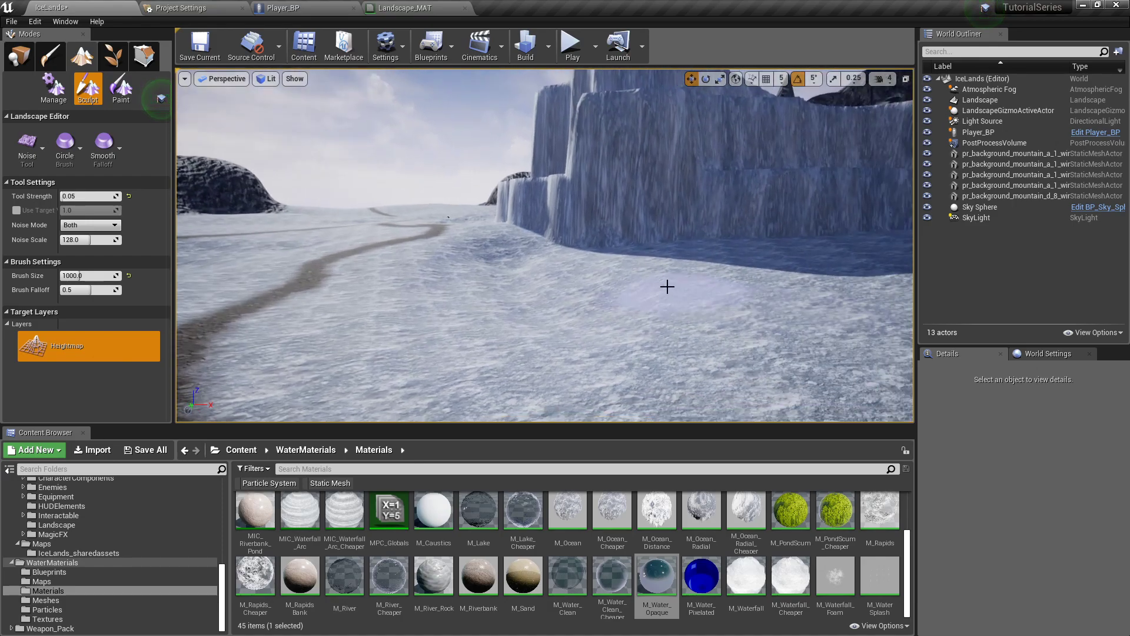
pyautogui.moveTo(601, 317); pyautogui.dragTo(542, 306, button='right')
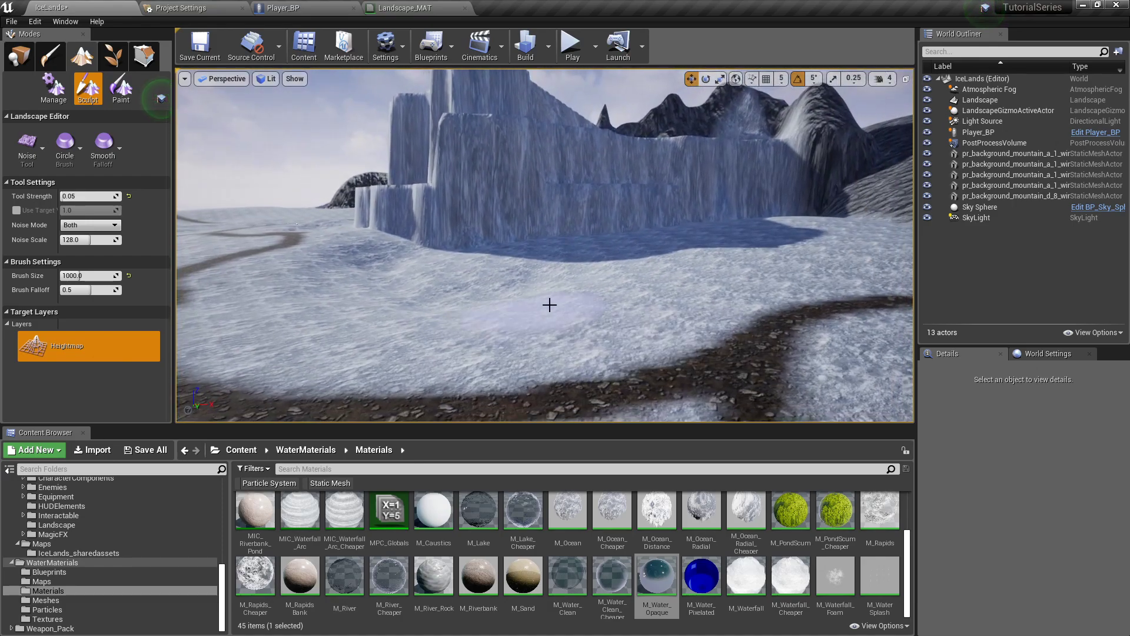
pyautogui.moveTo(579, 258); pyautogui.dragTo(483, 263, button='right')
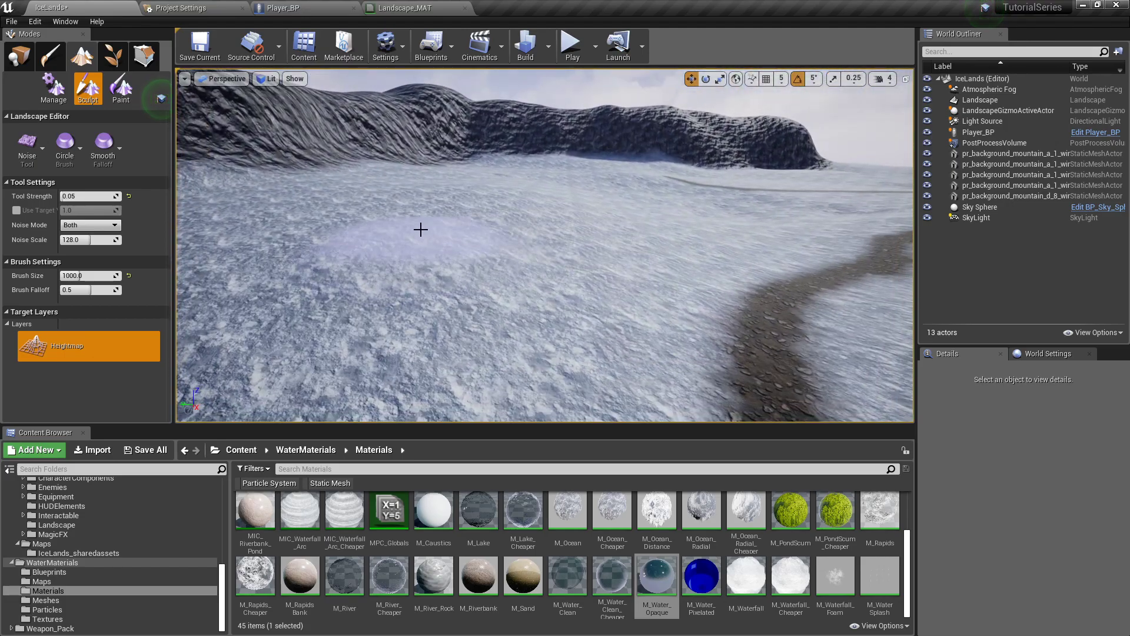
pyautogui.moveTo(682, 212); pyautogui.dragTo(522, 224, button='right')
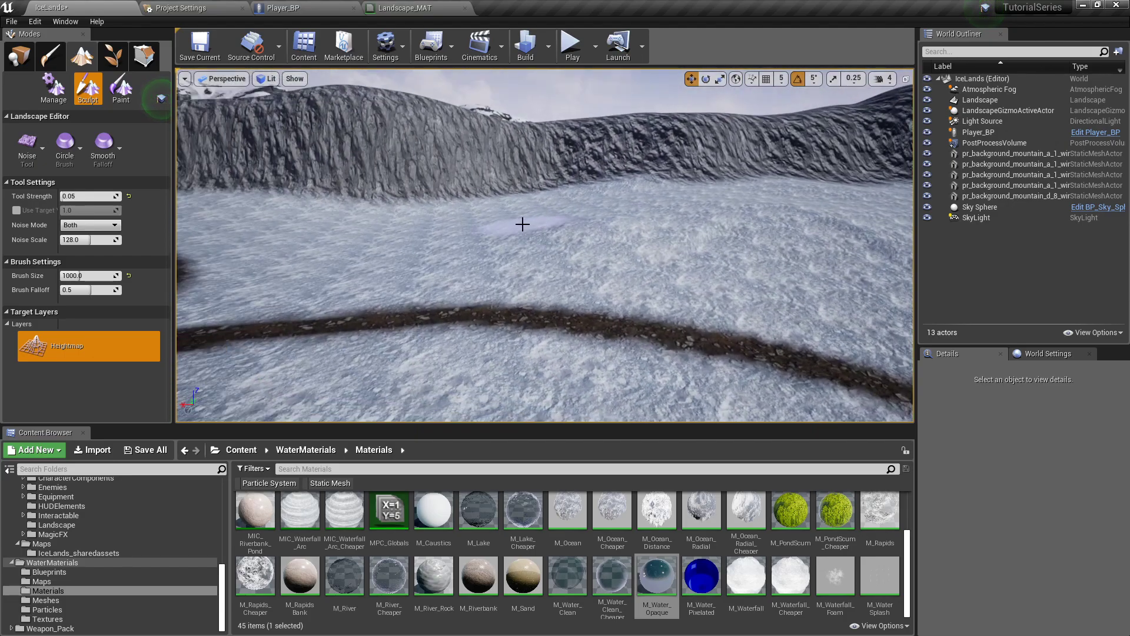
pyautogui.moveTo(556, 263); pyautogui.dragTo(673, 260, button='right')
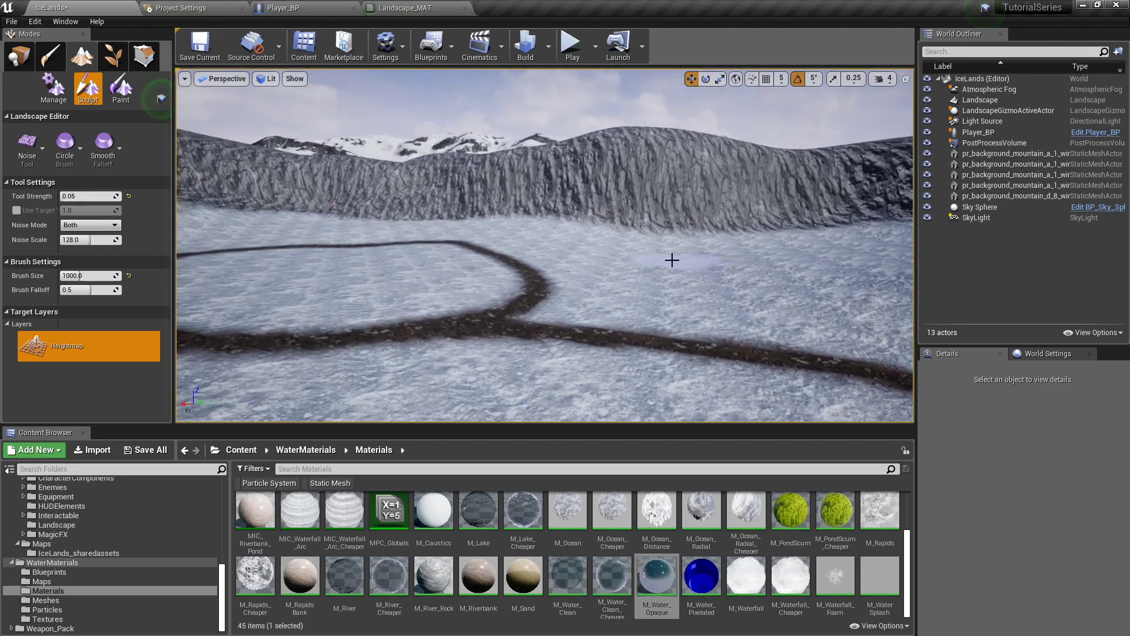
pyautogui.moveTo(483, 235); pyautogui.dragTo(590, 168, button='right')
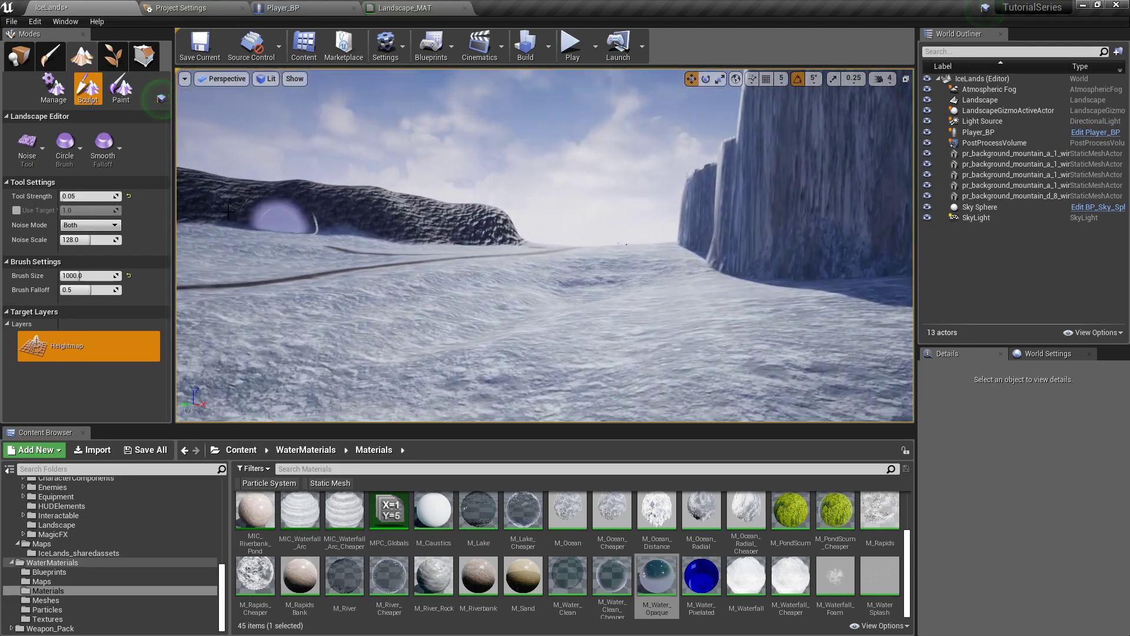
# - Switch to the Smooth sculpting tool and set its strength to 0.01
pyautogui.click(27, 150)
pyautogui.click(77, 196)
pyautogui.click(99, 196)
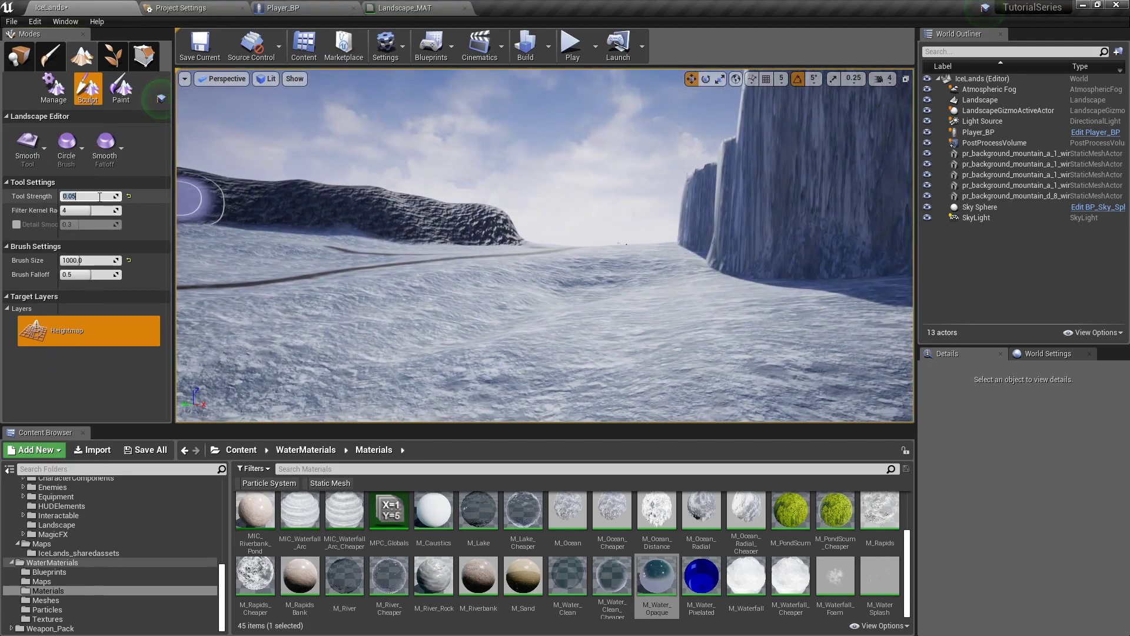
pyautogui.write('.01')
pyautogui.press('Return')
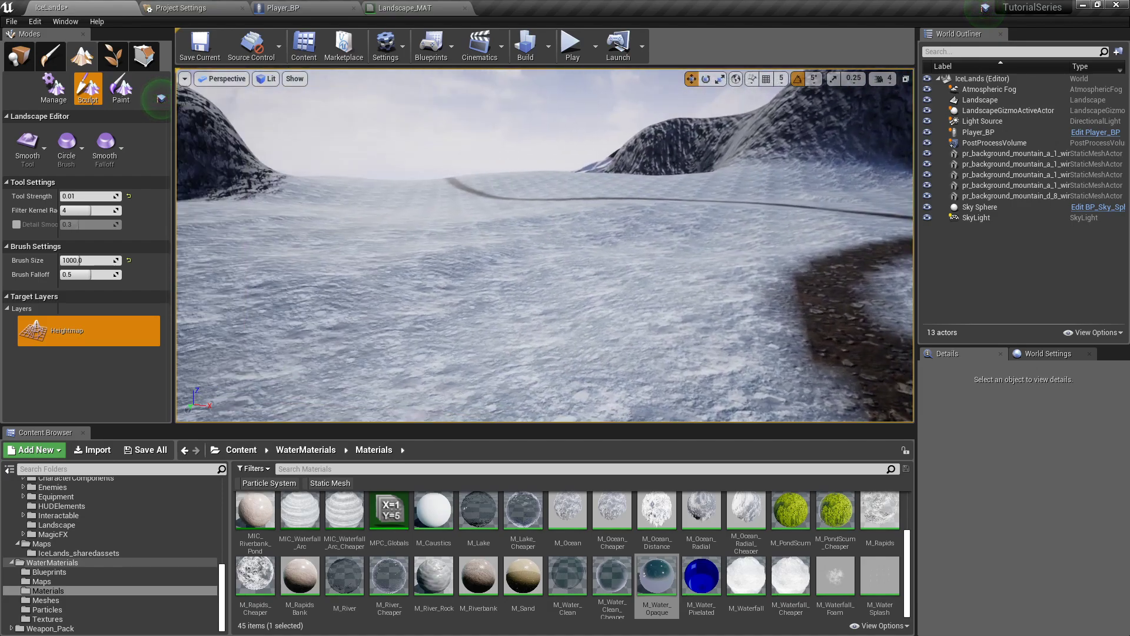
# - Try smoothing the plateau's cliff with Detail Smooth enabled, and turn the option off again
pyautogui.moveTo(544, 244); pyautogui.dragTo(865, 262, button='right')
pyautogui.press('s')
pyautogui.click(16, 224)
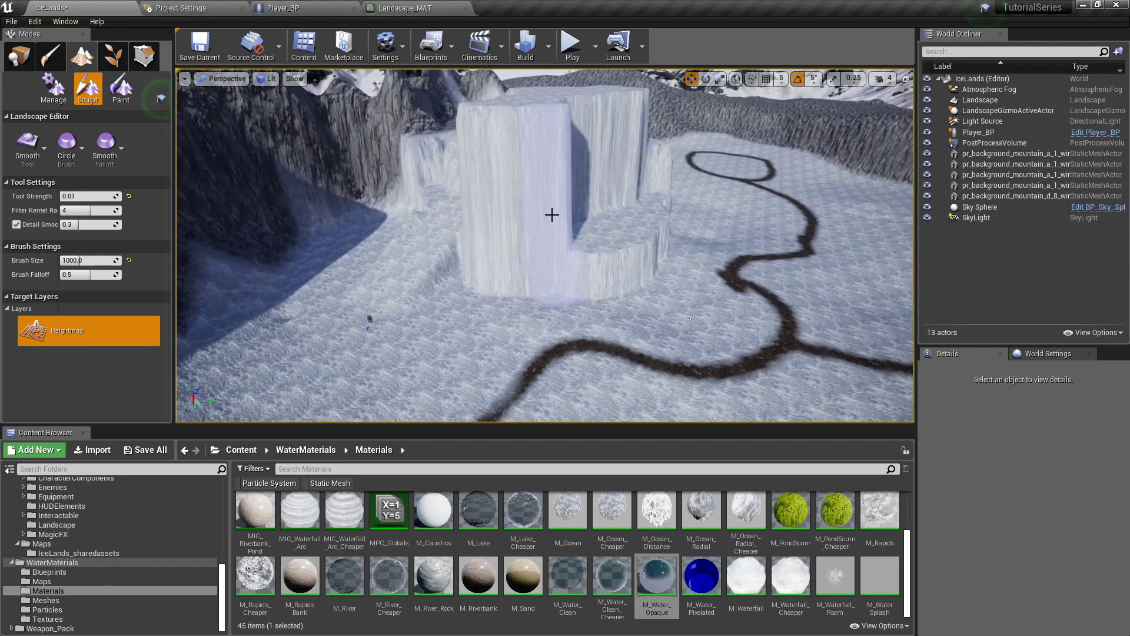
pyautogui.moveTo(554, 199); pyautogui.dragTo(481, 172, button='right')
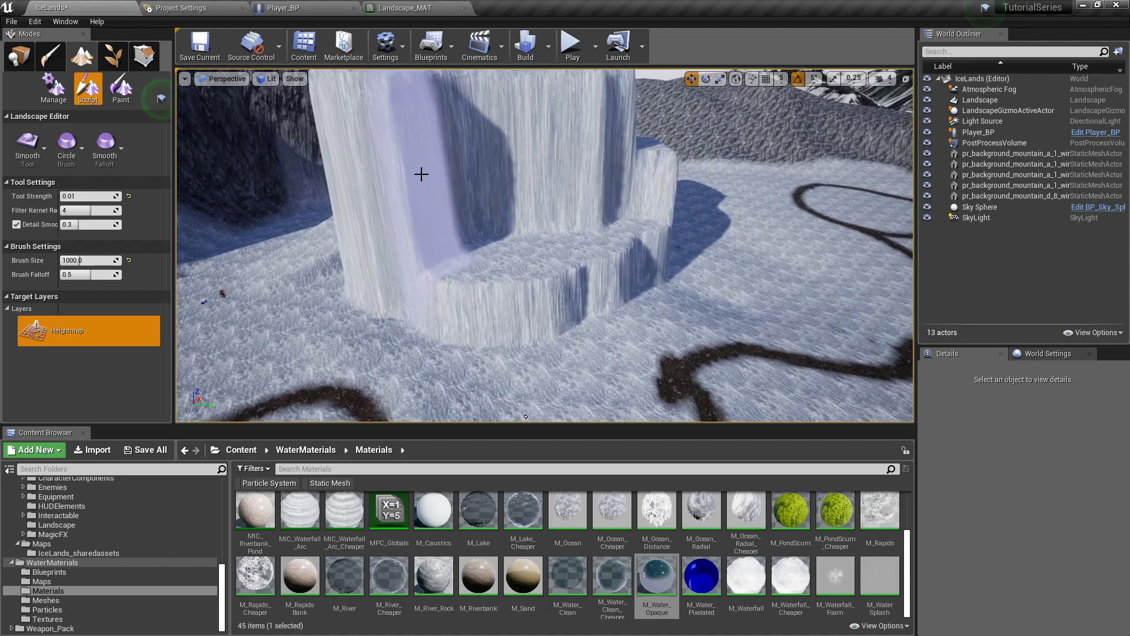
pyautogui.scroll(-5, 551, 158)
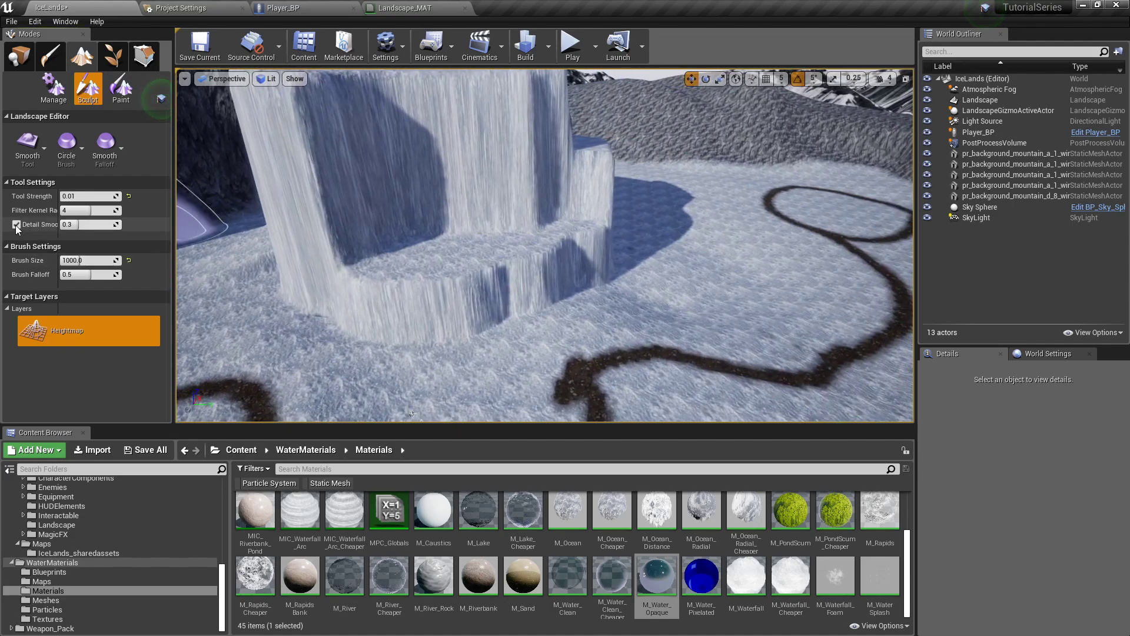
pyautogui.click(16, 224)
# - Smooth the hard upper edges and tall cliff walls of the snowy plateau on its front and back sides
pyautogui.moveTo(373, 224); pyautogui.dragTo(372, 187, button='right')
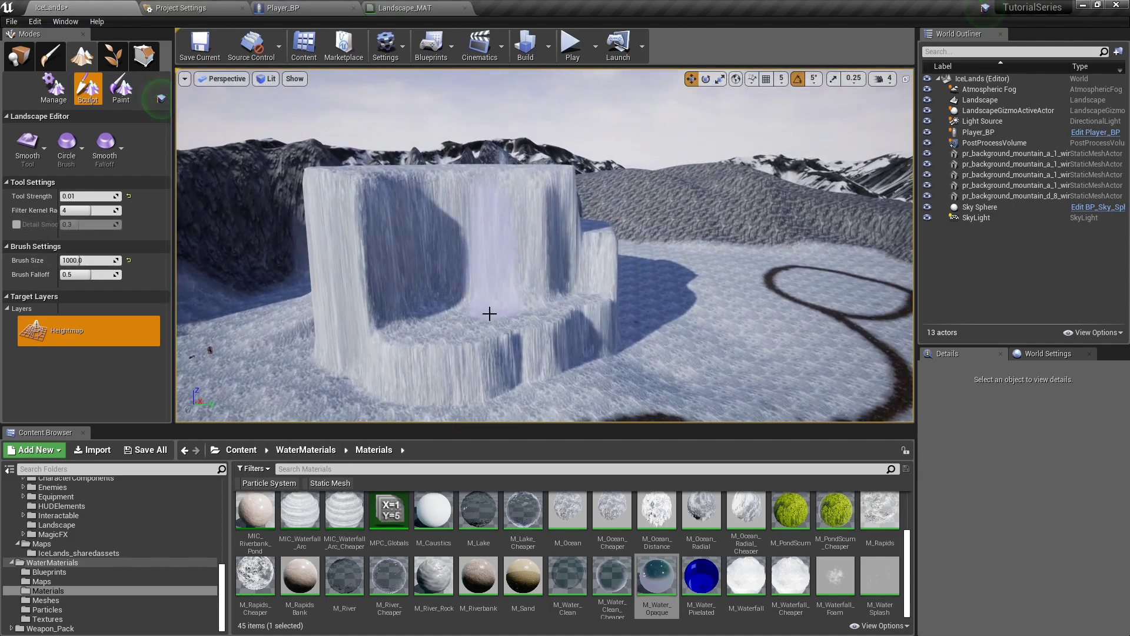
pyautogui.moveTo(559, 313); pyautogui.dragTo(471, 318, button='right')
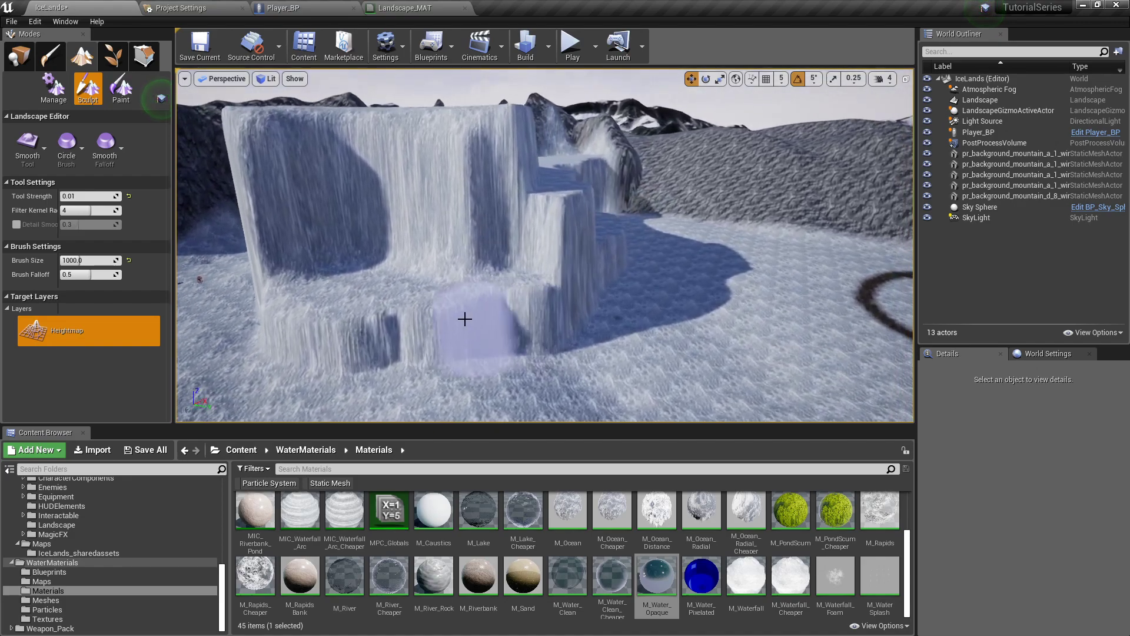
pyautogui.moveTo(549, 298)
pyautogui.mouseDown(button='right')
pyautogui.moveTo(489, 298)
pyautogui.moveTo(542, 290)
pyautogui.mouseUp(button='right')
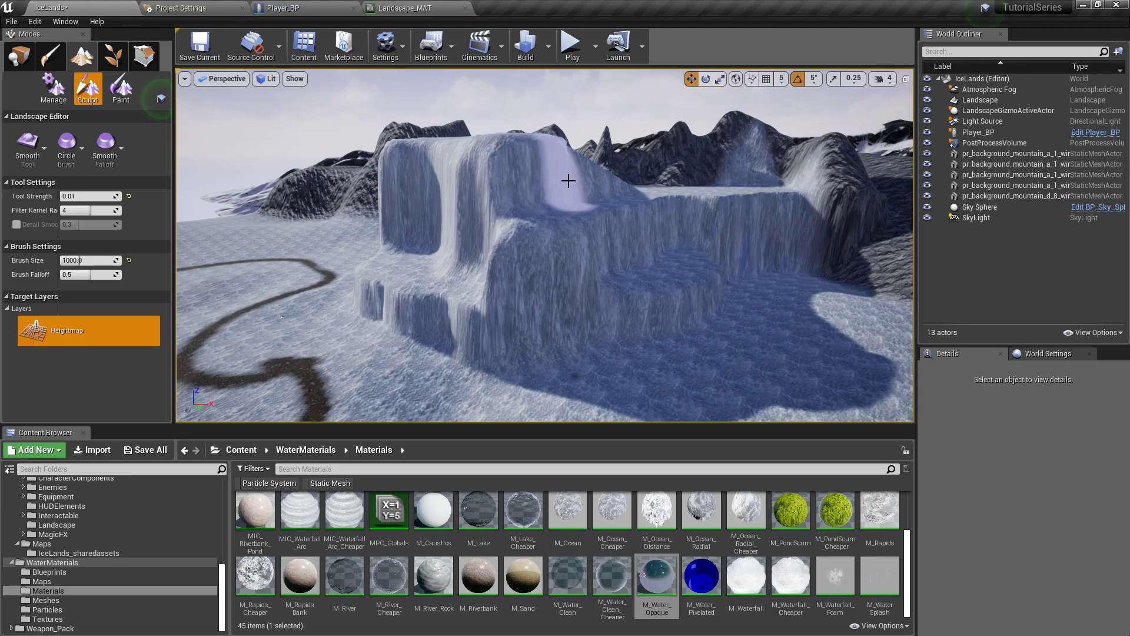
pyautogui.moveTo(457, 181)
pyautogui.mouseDown(button='right')
pyautogui.moveTo(408, 194)
pyautogui.moveTo(442, 192)
pyautogui.mouseUp(button='right')
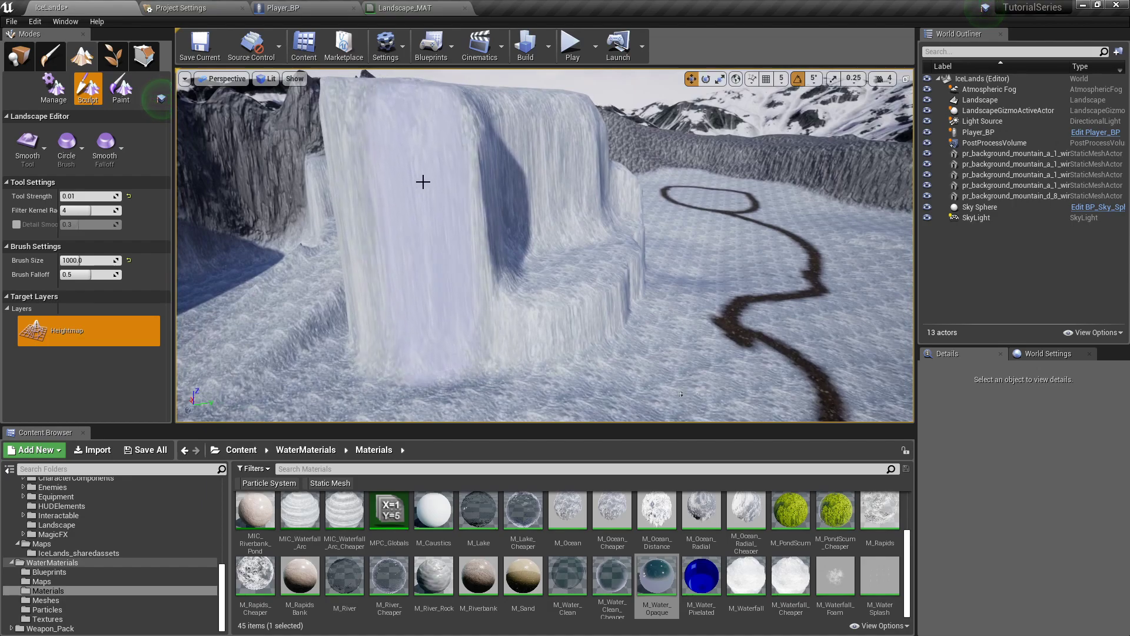
pyautogui.moveTo(424, 163); pyautogui.dragTo(568, 200, button='right')
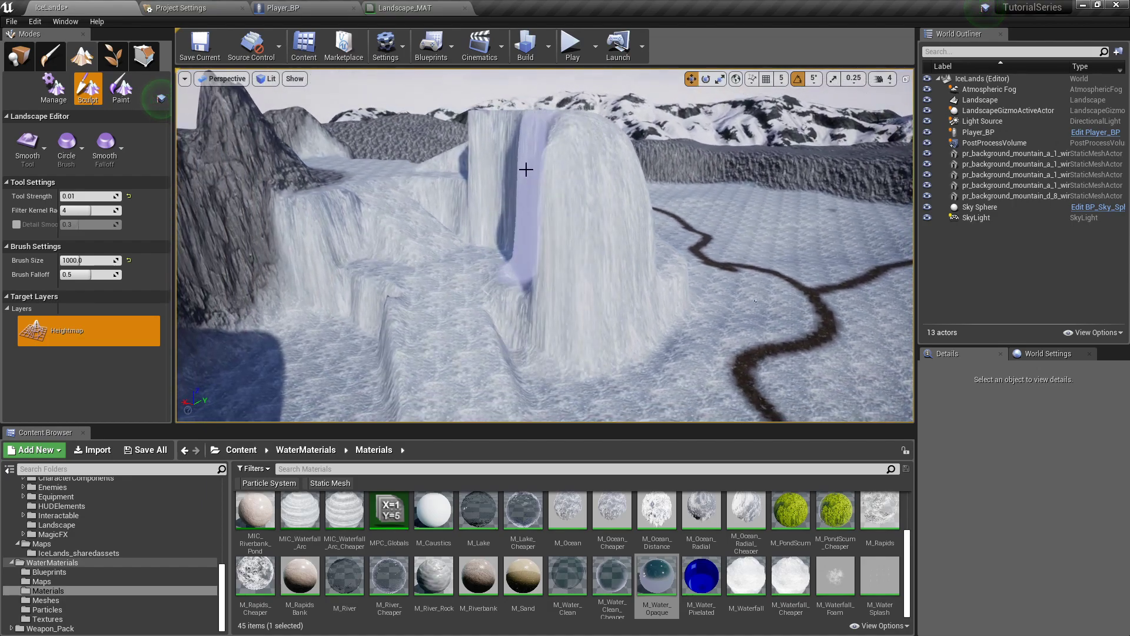
pyautogui.moveTo(490, 157); pyautogui.dragTo(537, 182, button='right')
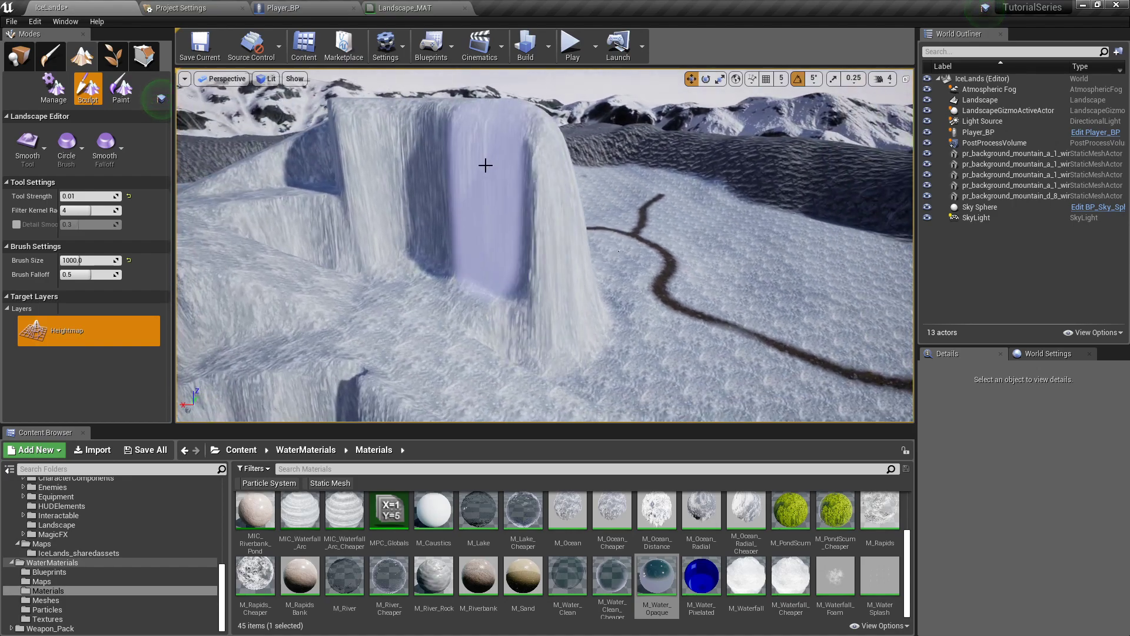
pyautogui.moveTo(529, 178); pyautogui.dragTo(438, 228, button='right')
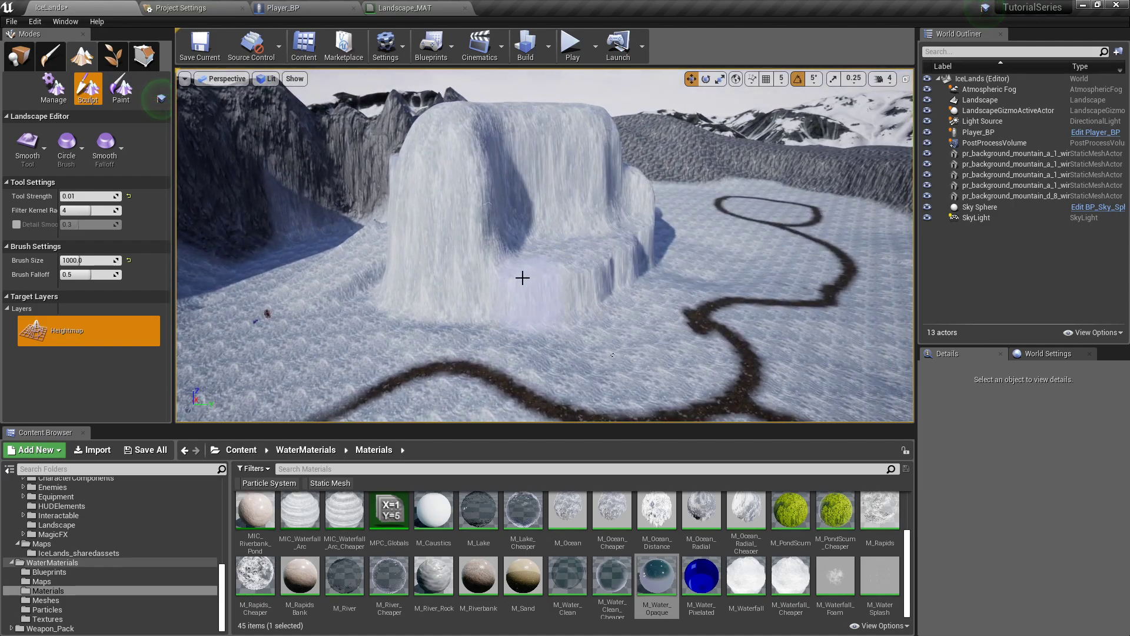
# - Smooth the plateau's lower terraces, the shadowed side wall and the adjoining rocky ridge crests
pyautogui.moveTo(626, 257); pyautogui.dragTo(460, 255, button='right')
pyautogui.moveTo(547, 196); pyautogui.dragTo(449, 217, button='right')
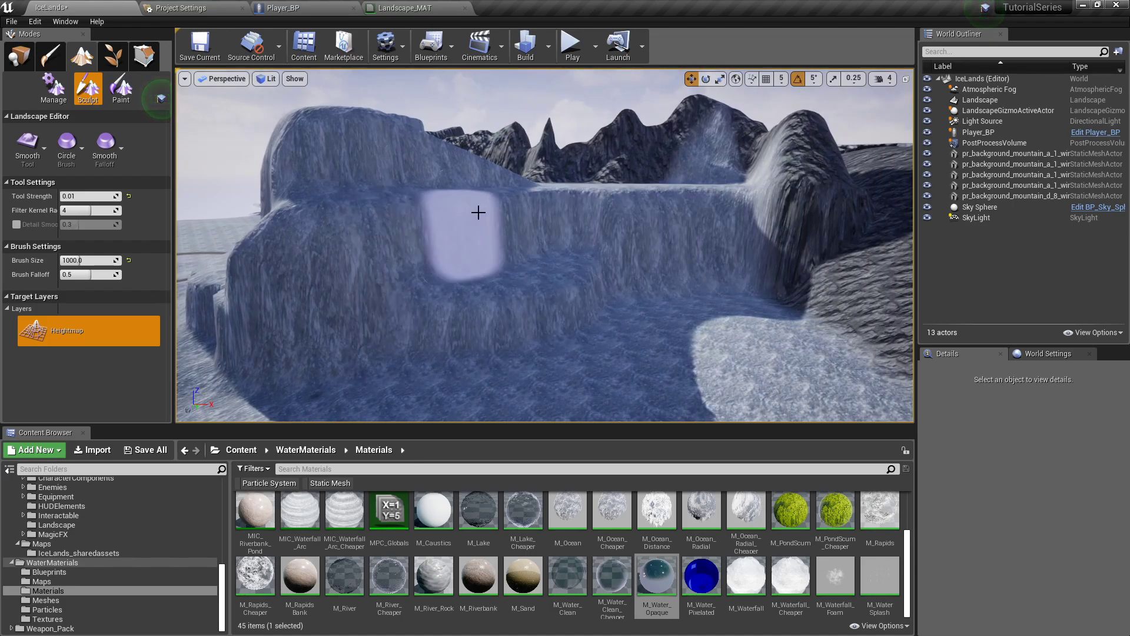
pyautogui.moveTo(577, 288)
pyautogui.mouseDown(button='right')
pyautogui.moveTo(594, 282)
pyautogui.moveTo(586, 285)
pyautogui.moveTo(624, 335)
pyautogui.moveTo(532, 233)
pyautogui.moveTo(567, 264)
pyautogui.moveTo(571, 226)
pyautogui.mouseUp(button='right')
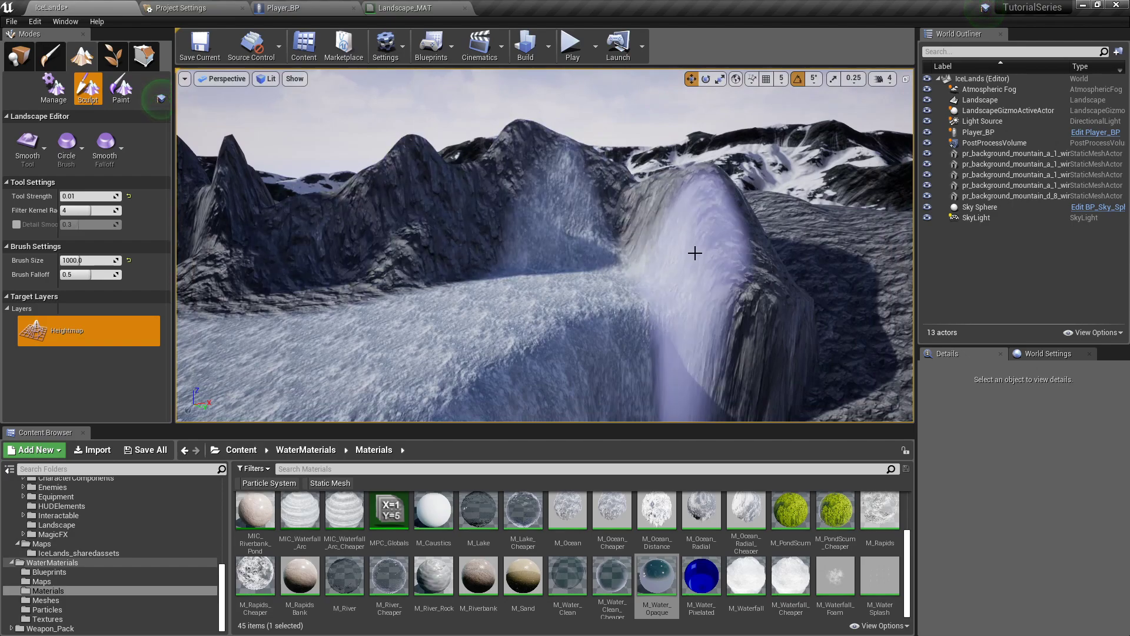
pyautogui.moveTo(701, 202)
pyautogui.mouseDown(button='right')
pyautogui.moveTo(463, 207)
pyautogui.moveTo(480, 176)
pyautogui.moveTo(457, 188)
pyautogui.moveTo(445, 175)
pyautogui.mouseUp(button='right')
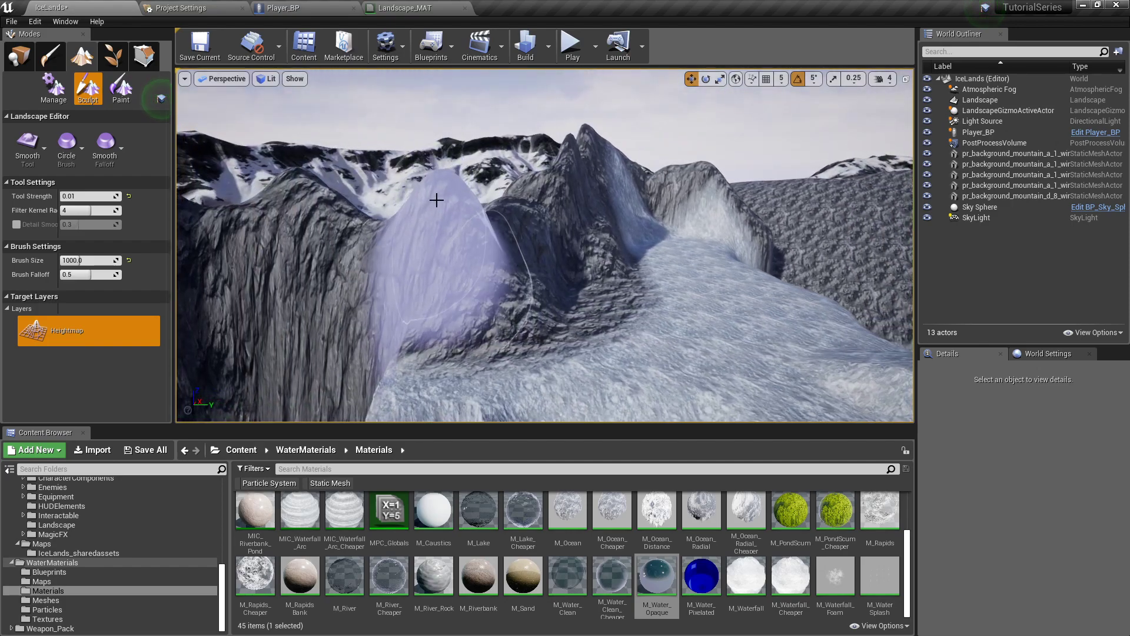
pyautogui.moveTo(512, 262); pyautogui.dragTo(448, 256, button='right')
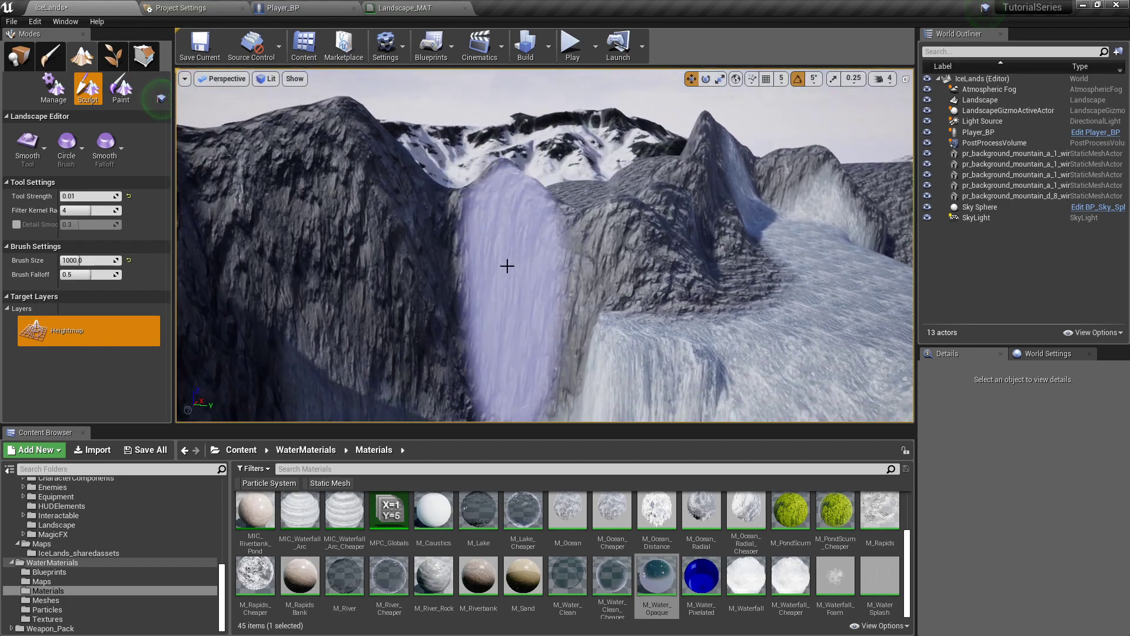
pyautogui.moveTo(359, 283); pyautogui.dragTo(453, 282, button='right')
# - Switch to the Retopologize sculpting tool and display the landscape around the plateau in Wireframe view mode
pyautogui.click(27, 147)
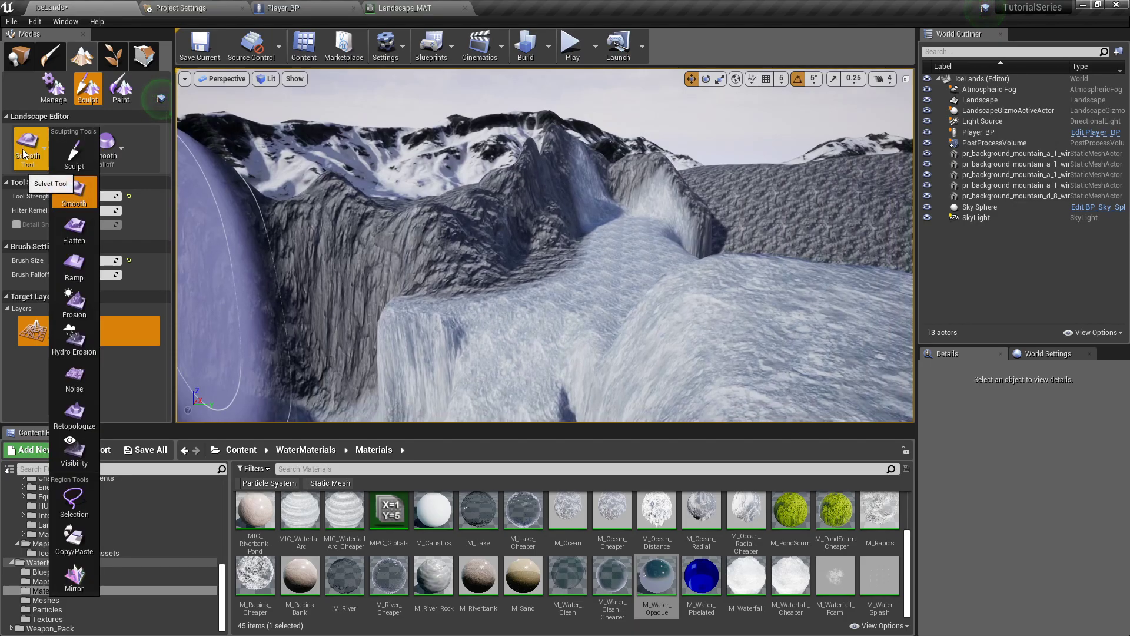
pyautogui.click(77, 415)
pyautogui.moveTo(340, 321)
pyautogui.mouseDown(button='right')
pyautogui.moveTo(377, 320)
pyautogui.moveTo(331, 313)
pyautogui.moveTo(517, 245)
pyautogui.mouseUp(button='right')
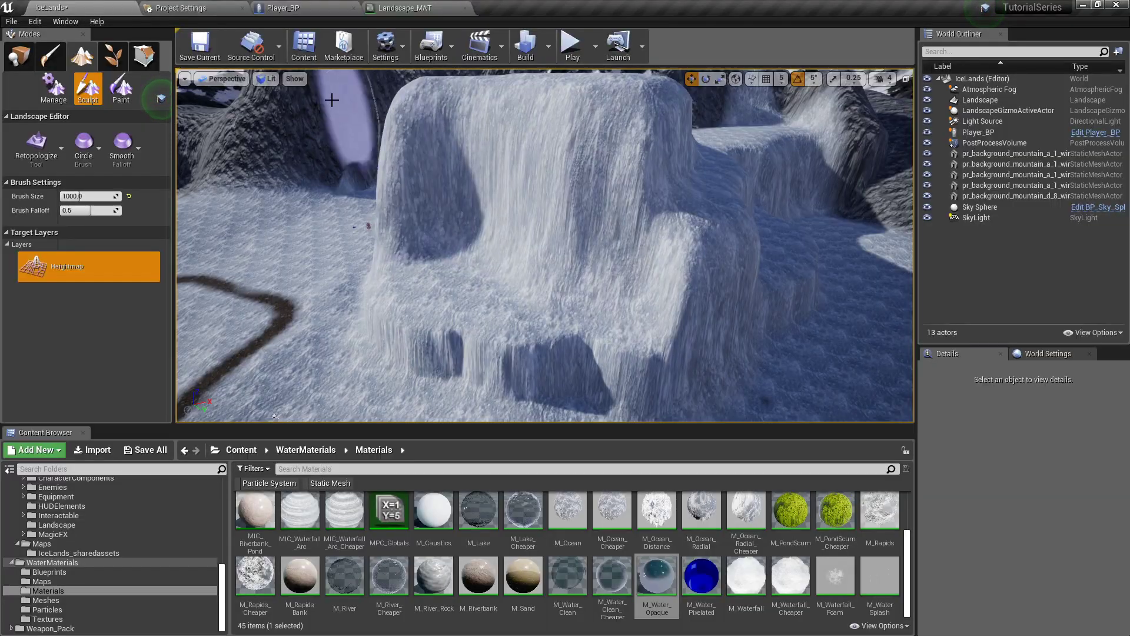
pyautogui.click(266, 79)
pyautogui.click(294, 129)
pyautogui.moveTo(295, 131); pyautogui.dragTo(512, 139, button='right')
pyautogui.moveTo(530, 217); pyautogui.dragTo(547, 218, button='right')
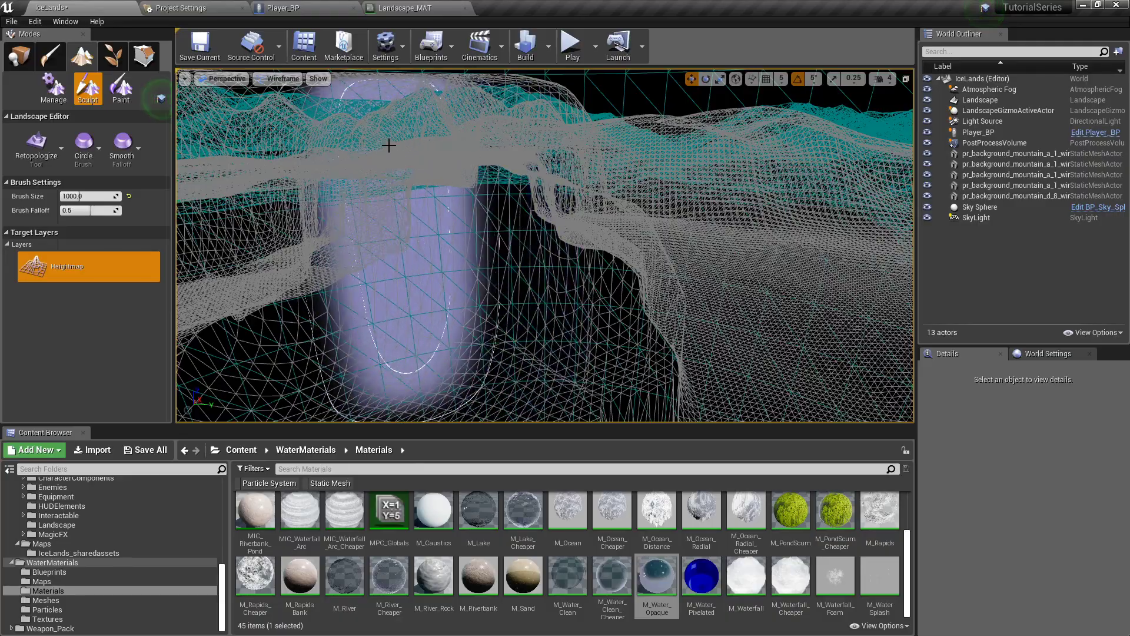
# - Retopologize the stretched mesh on the plateau's steep cliffs and the terraces beneath them
pyautogui.press('s')
pyautogui.moveTo(507, 124); pyautogui.dragTo(574, 167, button='right')
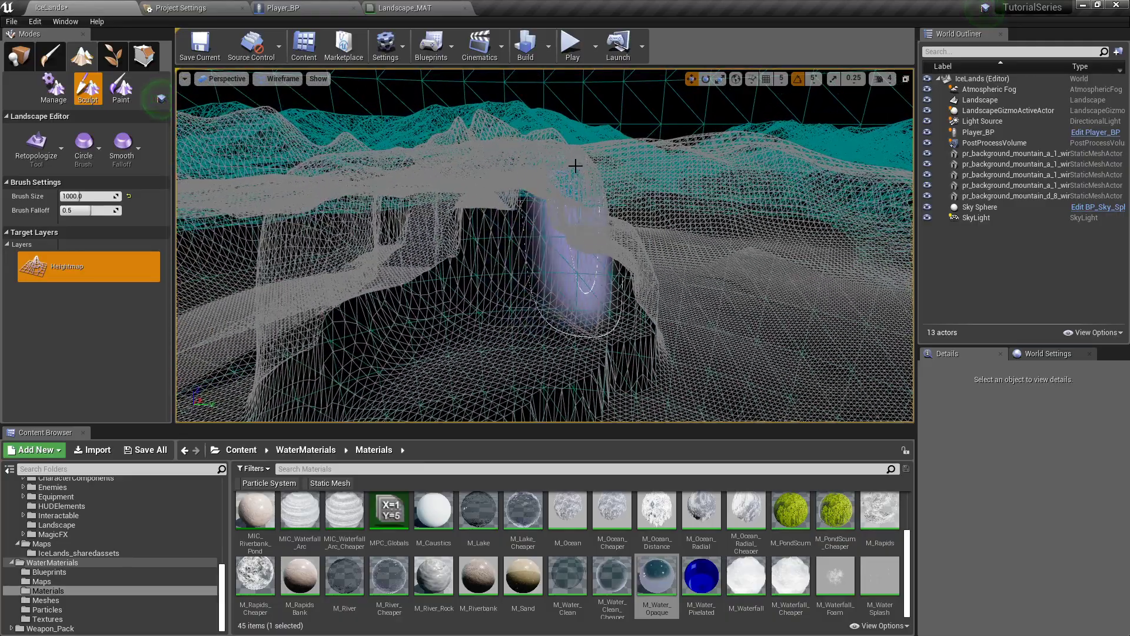
pyautogui.press('s')
pyautogui.moveTo(313, 263); pyautogui.dragTo(439, 303, button='right')
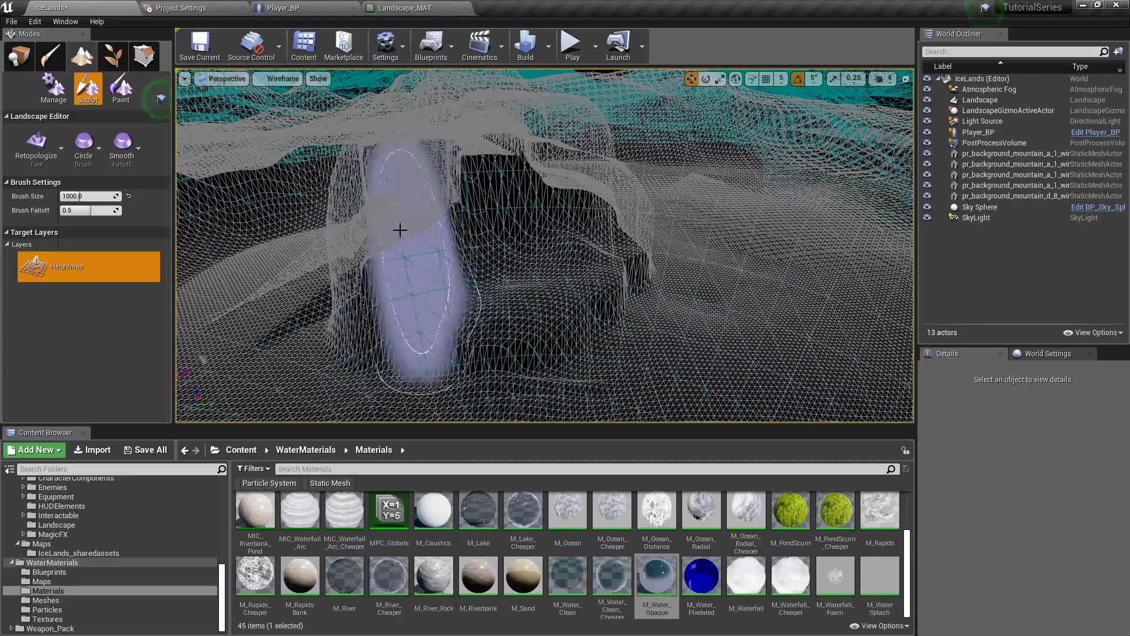
pyautogui.moveTo(302, 202)
pyautogui.mouseDown(button='right')
pyautogui.moveTo(549, 228)
pyautogui.moveTo(472, 207)
pyautogui.mouseUp(button='right')
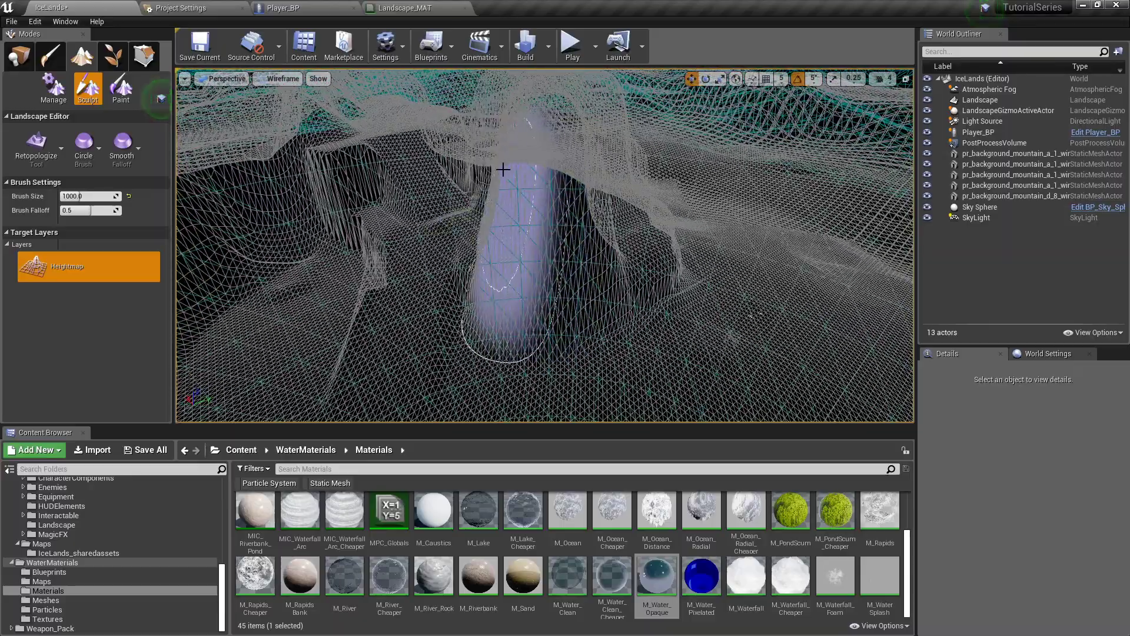
pyautogui.moveTo(563, 212); pyautogui.dragTo(539, 190, button='right')
pyautogui.press('w')
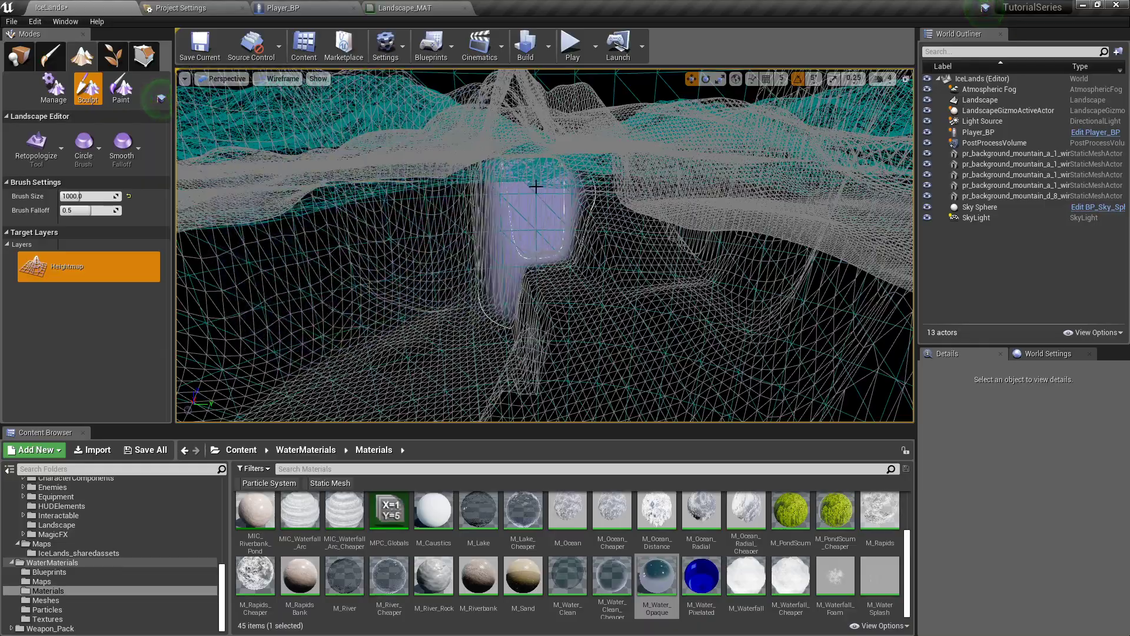
pyautogui.moveTo(595, 229)
pyautogui.mouseDown(button='right')
pyautogui.moveTo(512, 202)
pyautogui.moveTo(578, 302)
pyautogui.mouseUp(button='right')
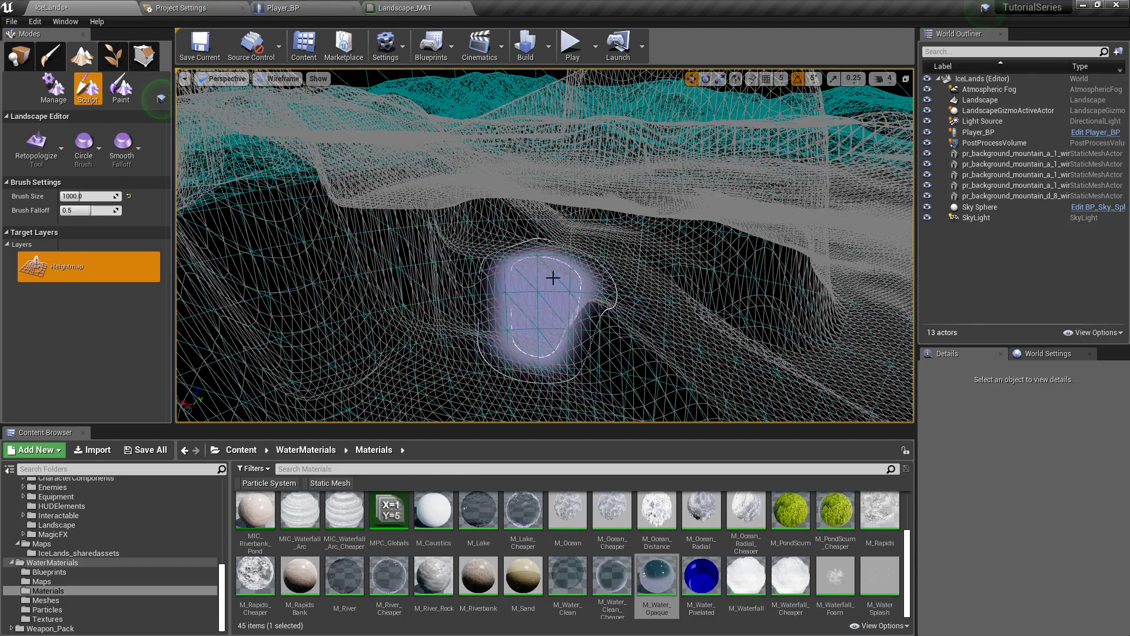
# - Return the viewport to Lit and examine the plateau's cliffs and ramp from several sides
pyautogui.click(267, 79)
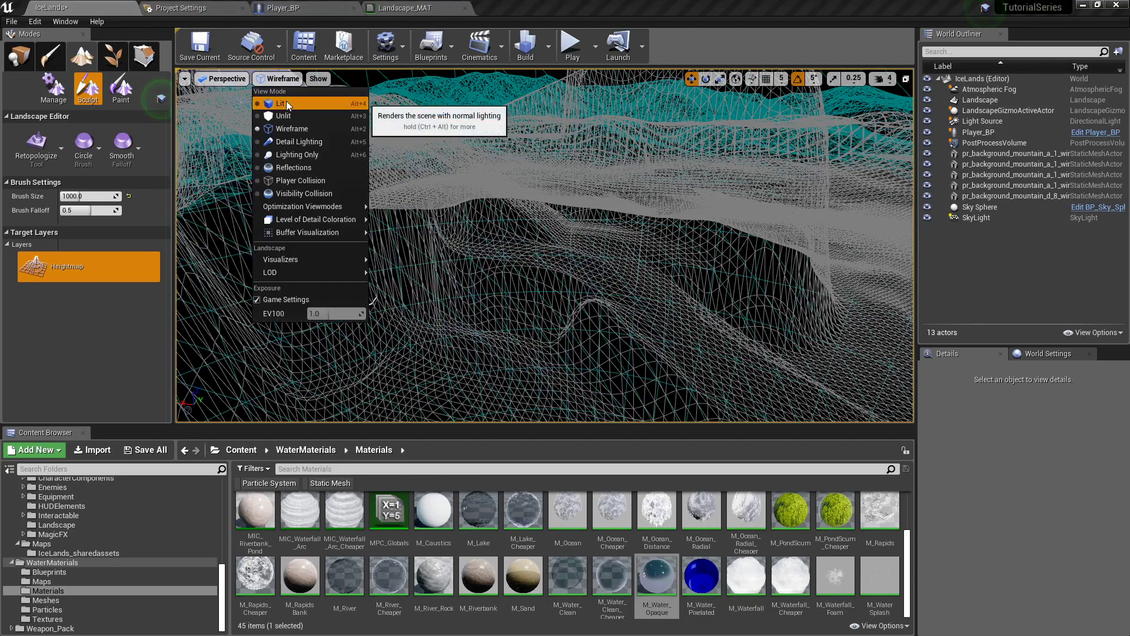
pyautogui.click(286, 103)
pyautogui.moveTo(545, 245); pyautogui.dragTo(747, 200, button='right')
pyautogui.moveTo(848, 302); pyautogui.dragTo(615, 420, button='right')
pyautogui.moveTo(545, 245); pyautogui.dragTo(568, 214, button='right')
pyautogui.moveTo(584, 266); pyautogui.dragTo(471, 272, button='right')
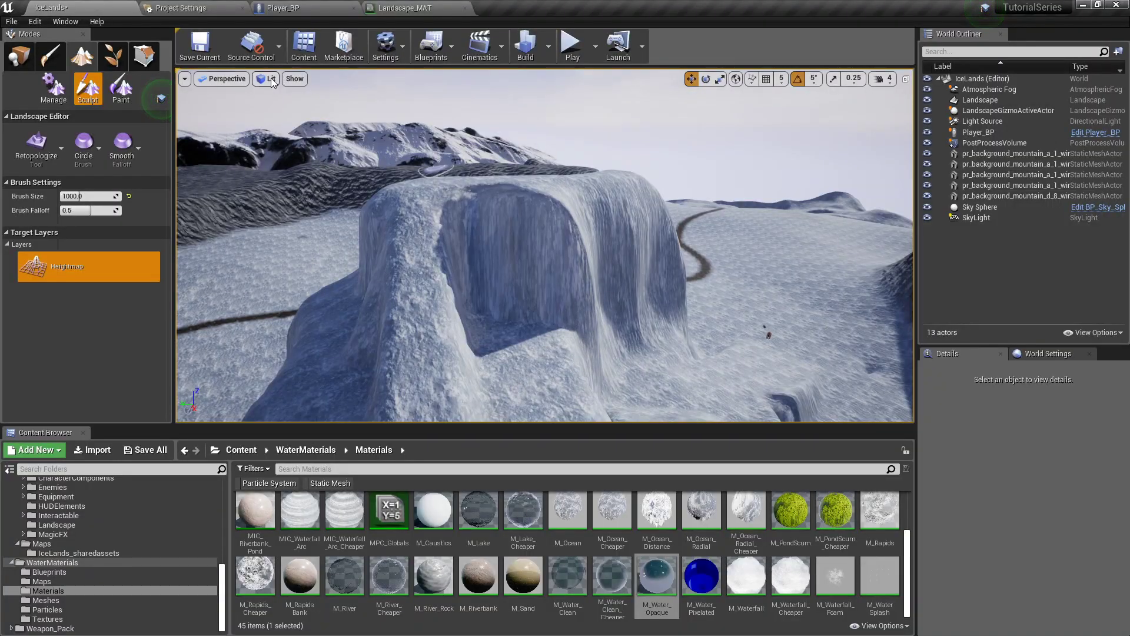
# - Switch the viewport to Wireframe and retopologize the ramp side and remaining steep walls of the plateau
pyautogui.click(267, 79)
pyautogui.click(291, 123)
pyautogui.moveTo(545, 245)
pyautogui.mouseDown(button='right')
pyautogui.moveTo(671, 256)
pyautogui.moveTo(706, 247)
pyautogui.moveTo(641, 276)
pyautogui.moveTo(522, 254)
pyautogui.mouseUp(button='right')
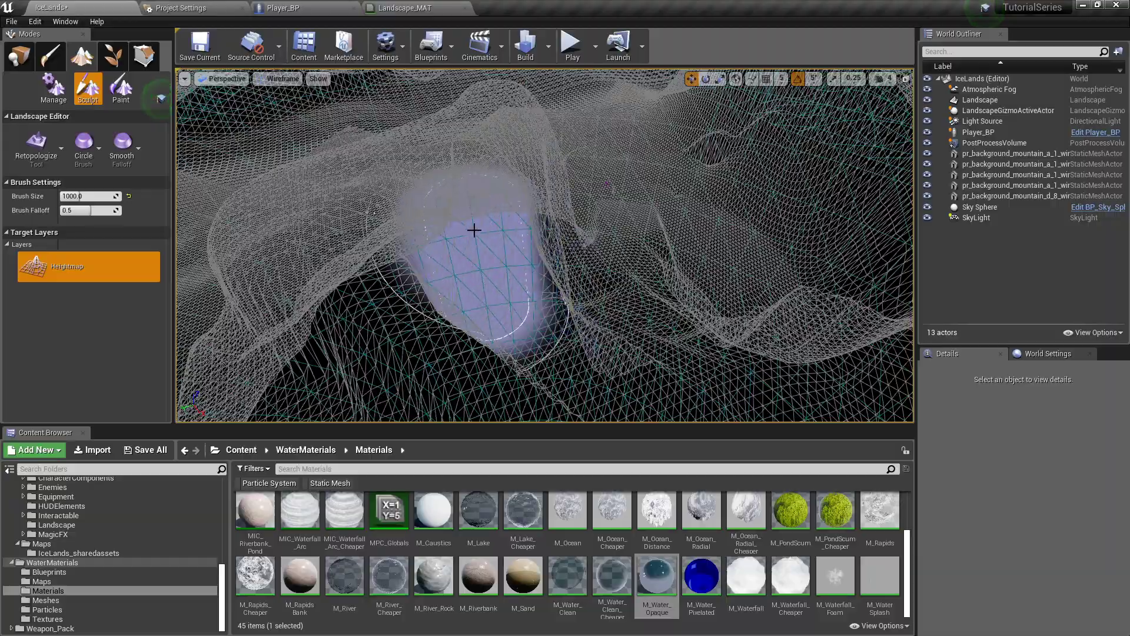
pyautogui.moveTo(493, 212); pyautogui.dragTo(212, 212, button='right')
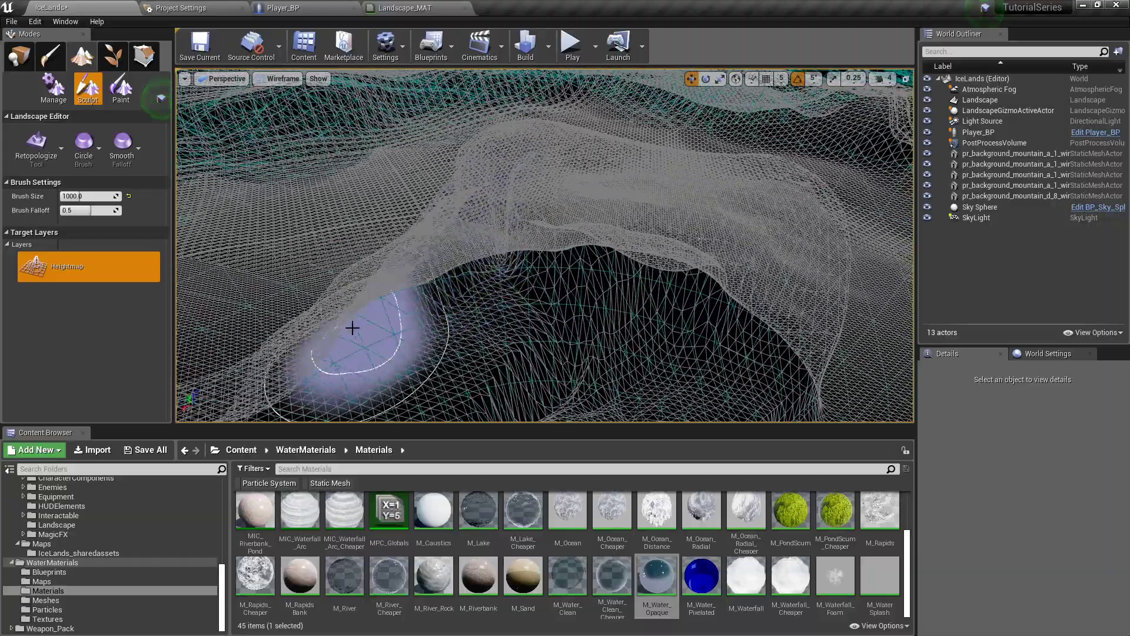
pyautogui.moveTo(543, 306); pyautogui.dragTo(759, 289, button='right')
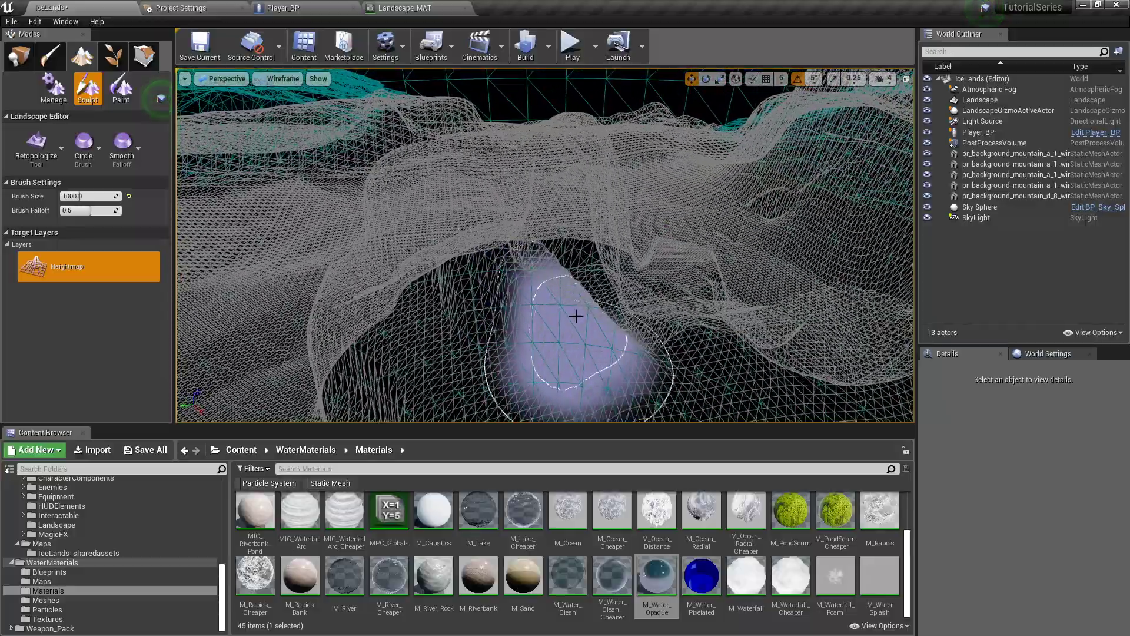
pyautogui.moveTo(555, 257); pyautogui.dragTo(506, 259, button='right')
# - Restore the Lit view mode and view the plateau from above
pyautogui.click(51, 144)
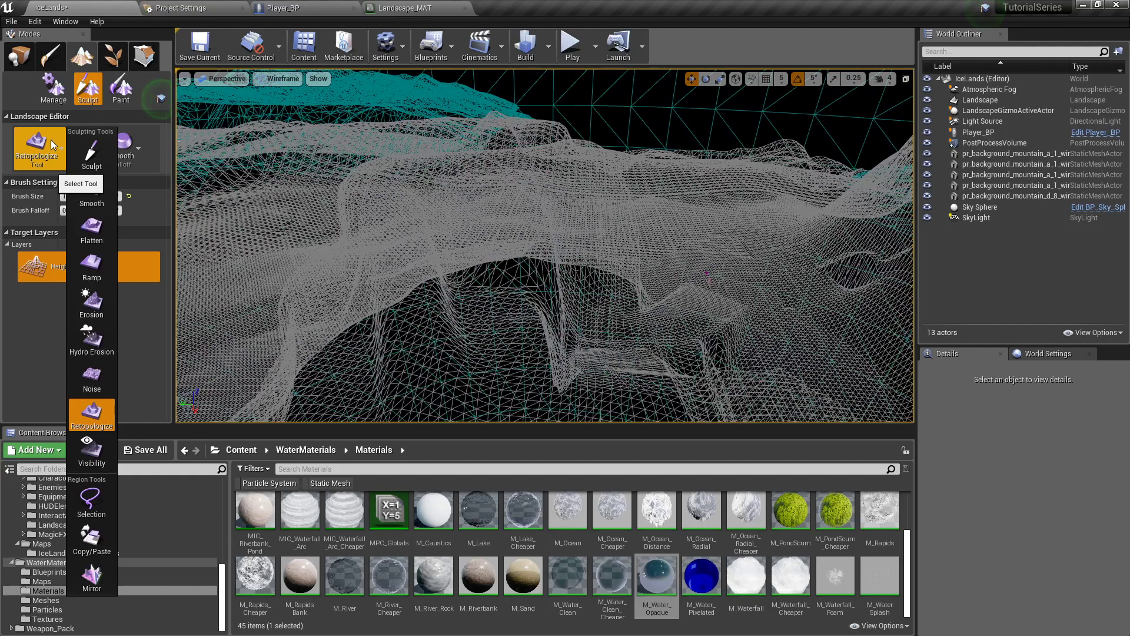
pyautogui.click(279, 78)
pyautogui.click(289, 103)
pyautogui.moveTo(471, 202)
pyautogui.mouseDown(button='right')
pyautogui.moveTo(438, 217)
pyautogui.moveTo(418, 262)
pyautogui.moveTo(521, 200)
pyautogui.mouseUp(button='right')
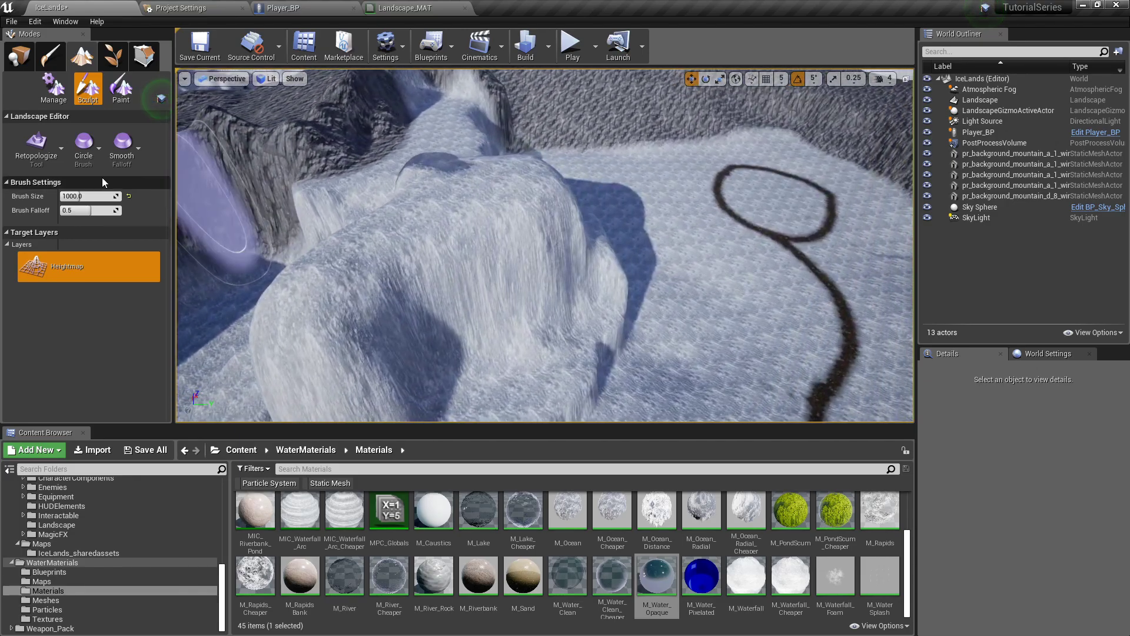
# - Switch to landscape painting with the Rock layer as target and set the tool strength to 1.0
pyautogui.click(114, 87)
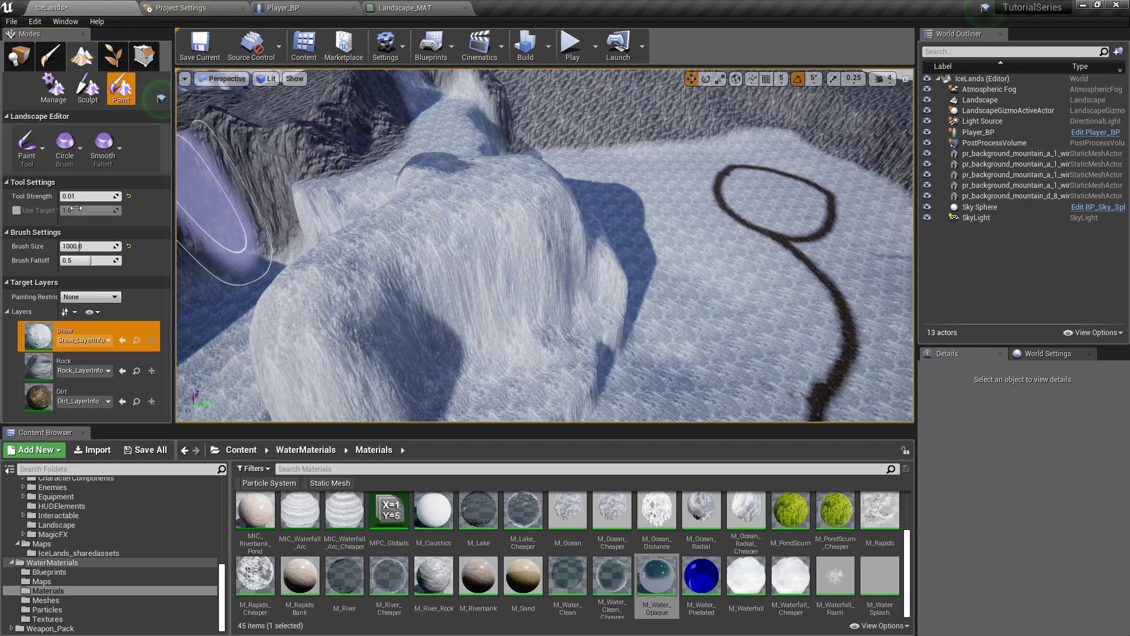
pyautogui.click(38, 369)
pyautogui.moveTo(439, 305); pyautogui.dragTo(439, 305, button='right')
pyautogui.moveTo(425, 228); pyautogui.dragTo(426, 228, button='right')
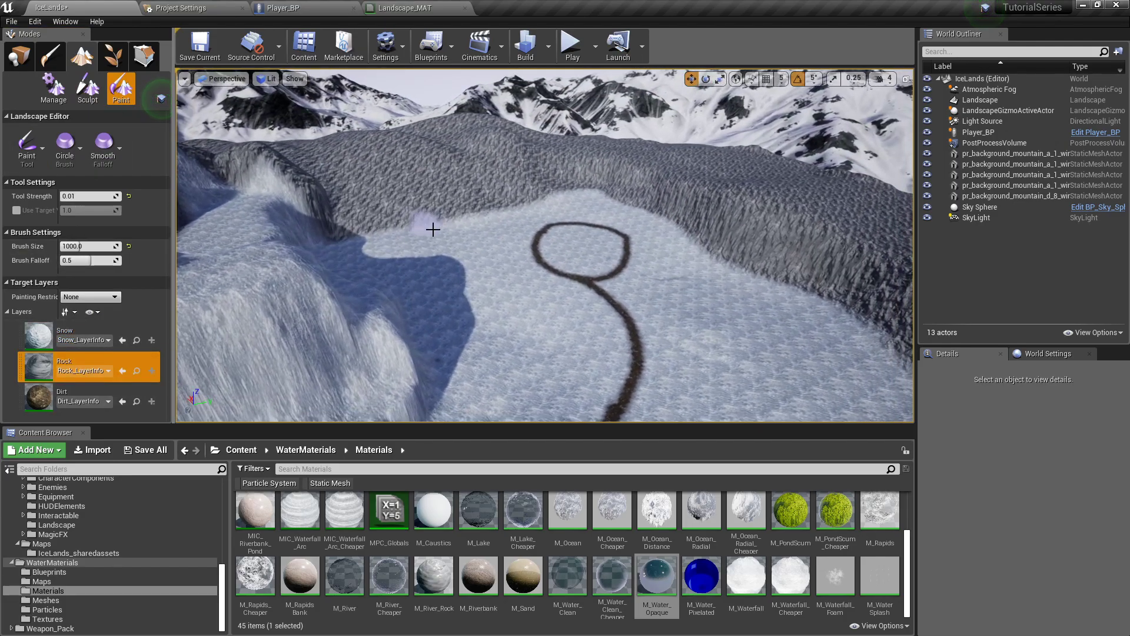
pyautogui.moveTo(728, 300); pyautogui.dragTo(728, 301, button='right')
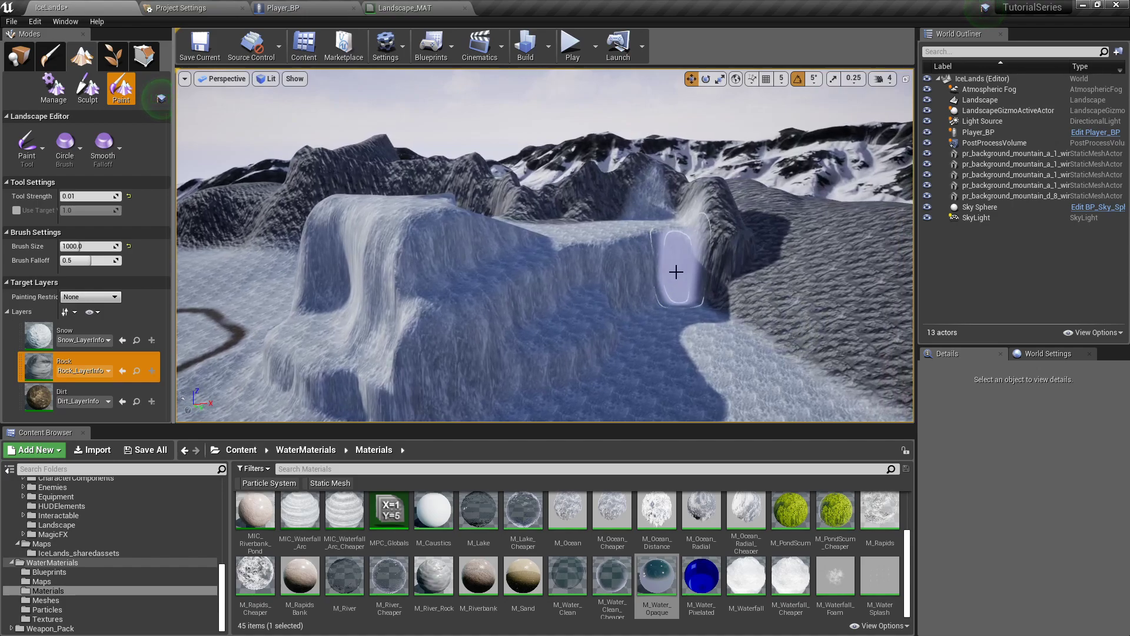
pyautogui.moveTo(89, 196); pyautogui.dragTo(120, 196)
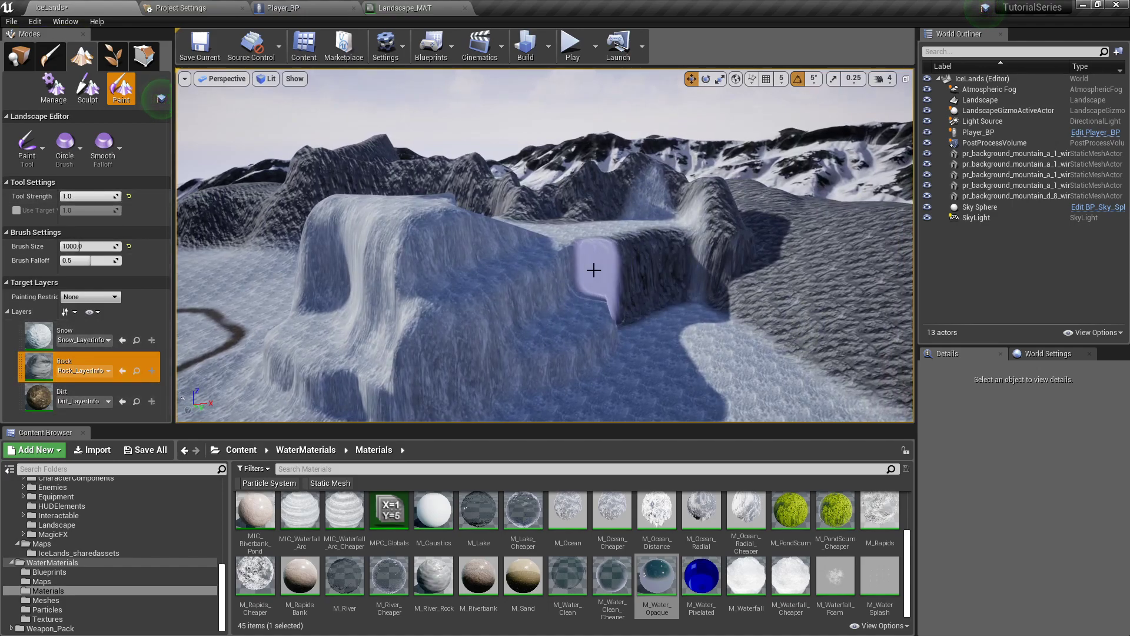
# - Paint the Rock layer over the steep snowy cliff walls of the plateau and its terraces
pyautogui.moveTo(612, 286)
pyautogui.mouseDown(button='right')
pyautogui.moveTo(489, 333)
pyautogui.moveTo(530, 333)
pyautogui.moveTo(530, 377)
pyautogui.moveTo(527, 315)
pyautogui.moveTo(550, 324)
pyautogui.moveTo(514, 299)
pyautogui.moveTo(530, 271)
pyautogui.mouseUp(button='right')
pyautogui.moveTo(411, 243)
pyautogui.mouseDown(button='right')
pyautogui.moveTo(473, 246)
pyautogui.moveTo(534, 285)
pyautogui.mouseUp(button='right')
pyautogui.moveTo(597, 263)
pyautogui.mouseDown(button='right')
pyautogui.moveTo(612, 279)
pyautogui.moveTo(692, 279)
pyautogui.moveTo(566, 262)
pyautogui.moveTo(624, 277)
pyautogui.moveTo(594, 286)
pyautogui.moveTo(505, 273)
pyautogui.moveTo(590, 228)
pyautogui.mouseUp(button='right')
# - Set the brush size to 500 and paint rock along the narrower slopes beside the snowy ramps and ridges
pyautogui.click(87, 245)
pyautogui.write('500')
pyautogui.press('Return')
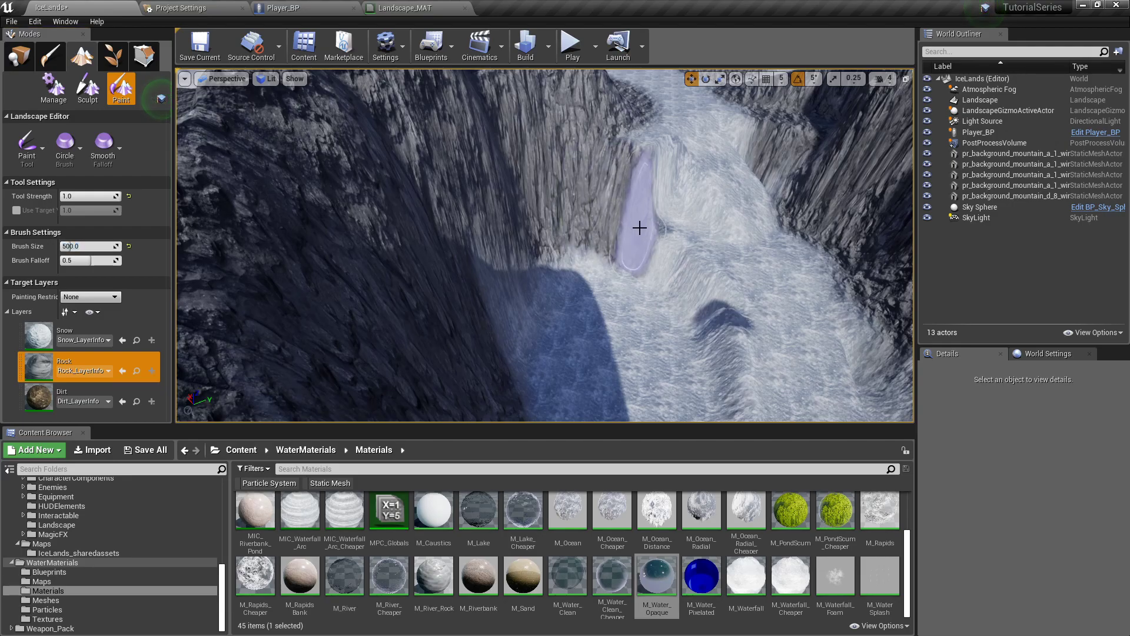
pyautogui.moveTo(579, 227); pyautogui.dragTo(500, 232, button='right')
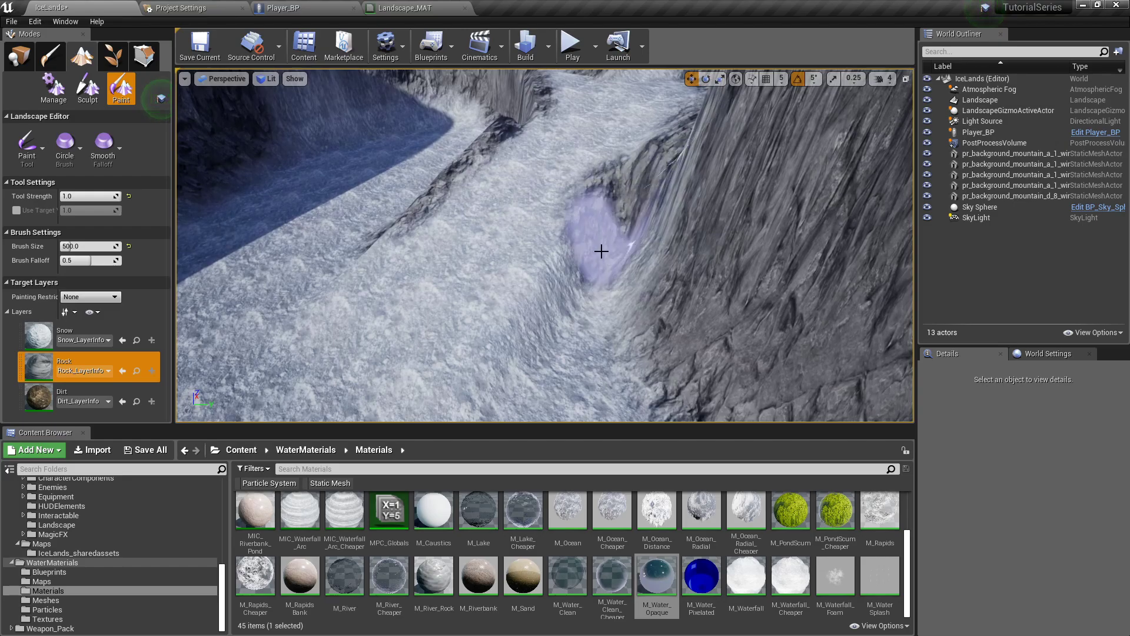
pyautogui.moveTo(650, 350); pyautogui.dragTo(665, 276, button='right')
pyautogui.moveTo(630, 312); pyautogui.dragTo(638, 343, button='right')
pyautogui.moveTo(535, 236)
pyautogui.mouseDown(button='right')
pyautogui.moveTo(529, 190)
pyautogui.moveTo(516, 216)
pyautogui.mouseUp(button='right')
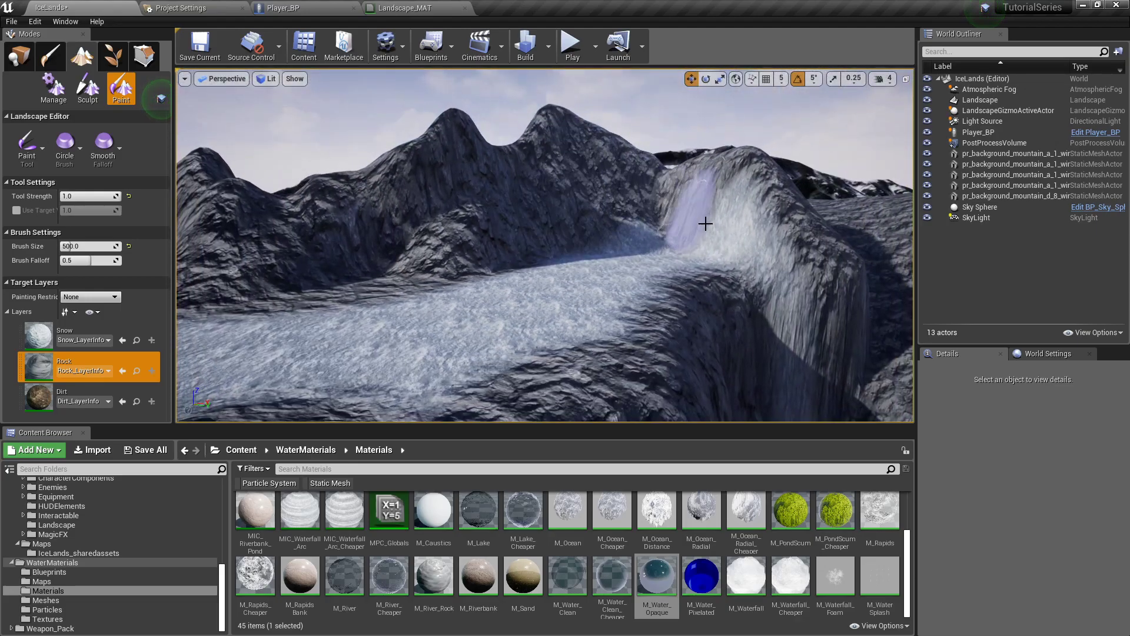
pyautogui.moveTo(692, 231); pyautogui.dragTo(636, 237, button='right')
pyautogui.moveTo(507, 273)
pyautogui.mouseDown(button='right')
pyautogui.moveTo(482, 236)
pyautogui.moveTo(423, 232)
pyautogui.moveTo(493, 253)
pyautogui.moveTo(479, 240)
pyautogui.mouseUp(button='right')
# - Set the brush size to 250 and paint the Snow layer up the narrow ridge ramp to the cliff top
pyautogui.click(108, 246)
pyautogui.write('250')
pyautogui.press('Return')
pyautogui.click(82, 335)
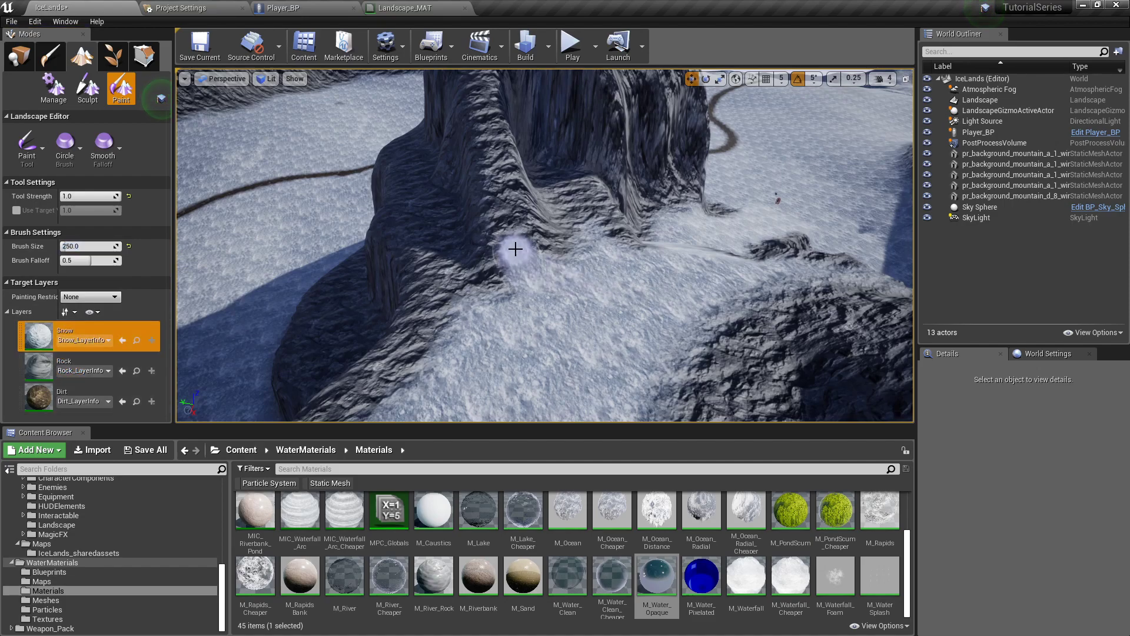
pyautogui.moveTo(495, 155)
pyautogui.mouseDown(button='right')
pyautogui.moveTo(503, 118)
pyautogui.moveTo(560, 323)
pyautogui.mouseUp(button='right')
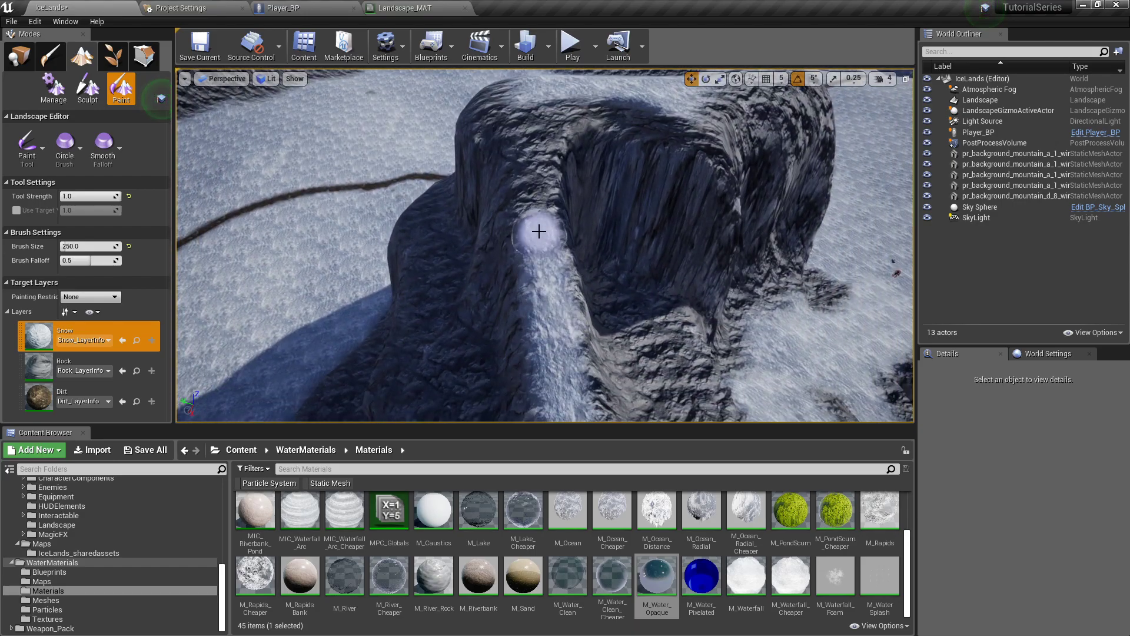
pyautogui.moveTo(564, 121); pyautogui.dragTo(518, 222, button='right')
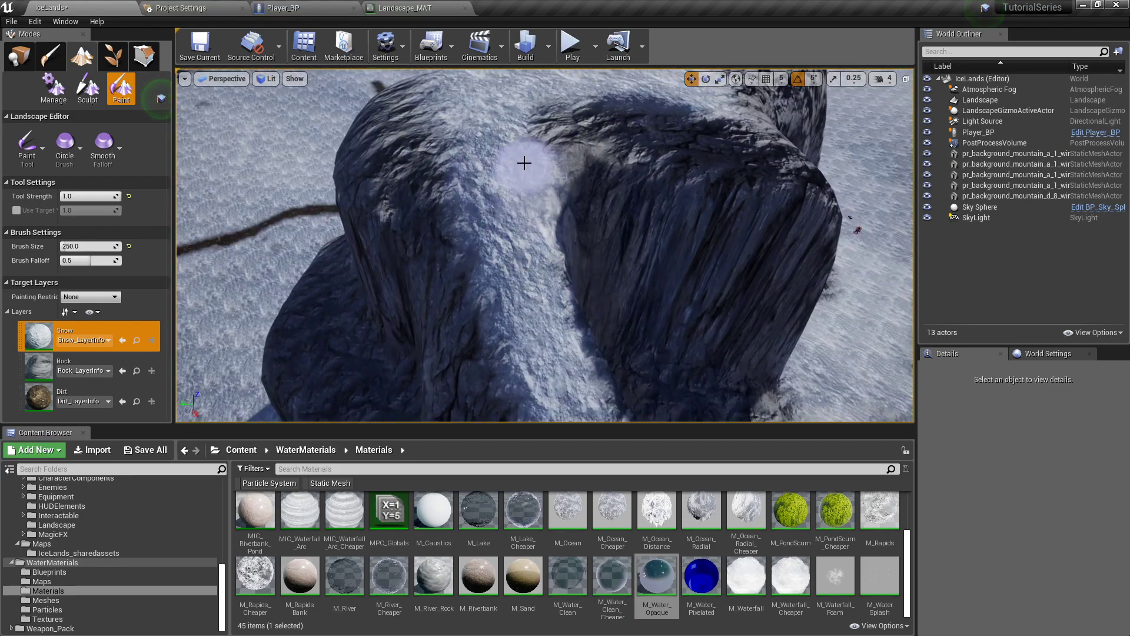
pyautogui.moveTo(516, 150)
pyautogui.mouseDown(button='right')
pyautogui.moveTo(511, 141)
pyautogui.moveTo(494, 255)
pyautogui.mouseUp(button='right')
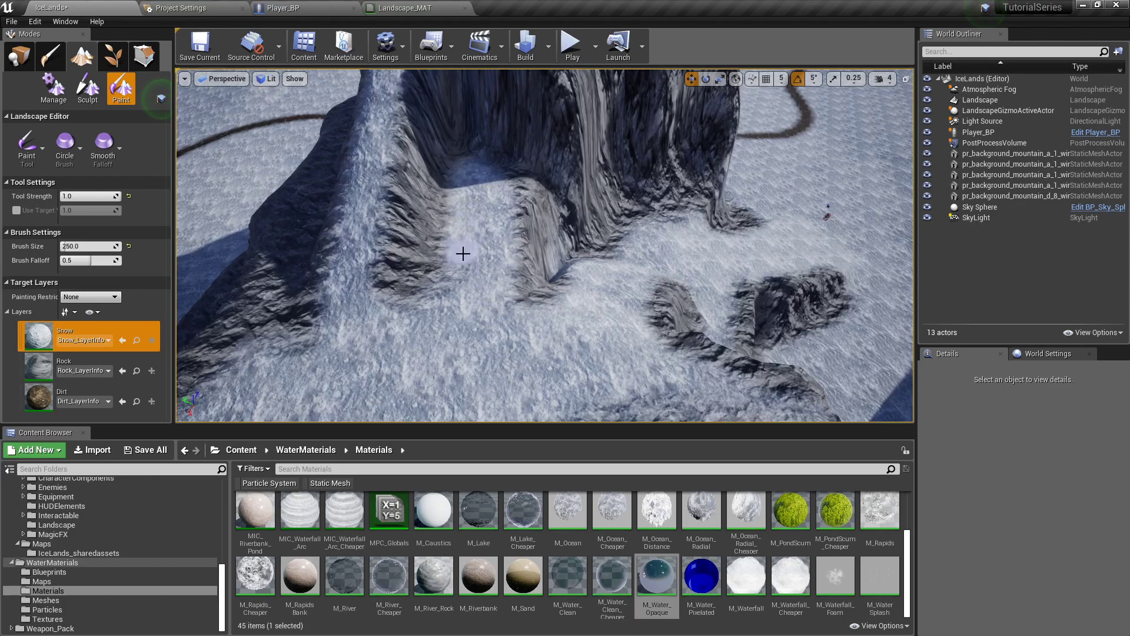
# - Paint snow at the foot of the ramp and along the plateau's edges against the rock walls
pyautogui.moveTo(518, 316); pyautogui.dragTo(517, 315, button='right')
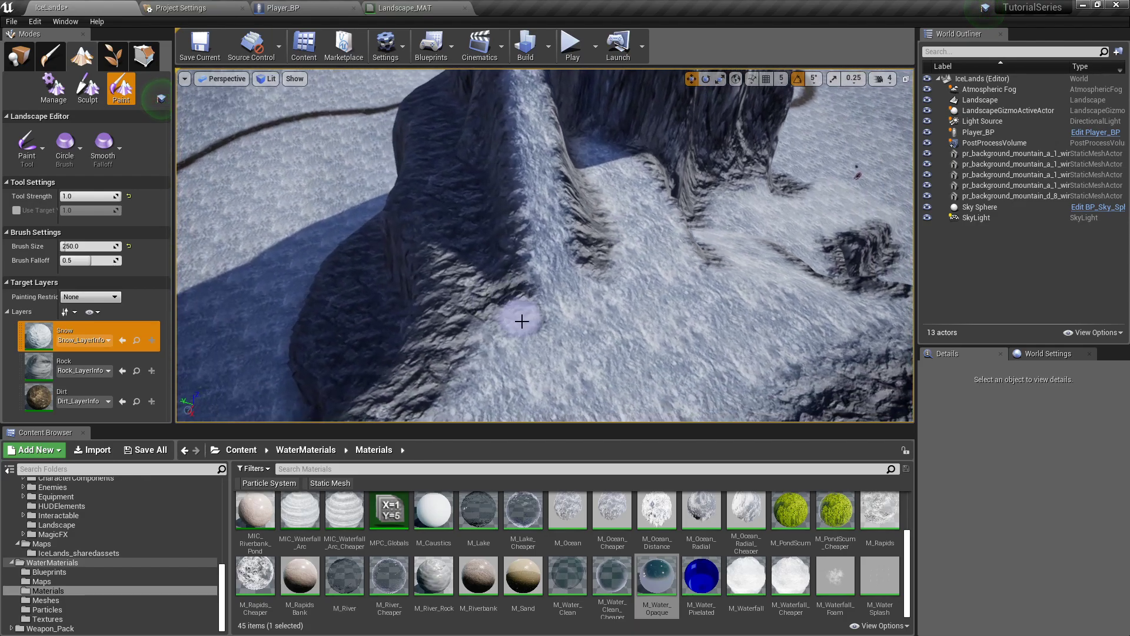
pyautogui.moveTo(563, 342); pyautogui.dragTo(592, 327, button='right')
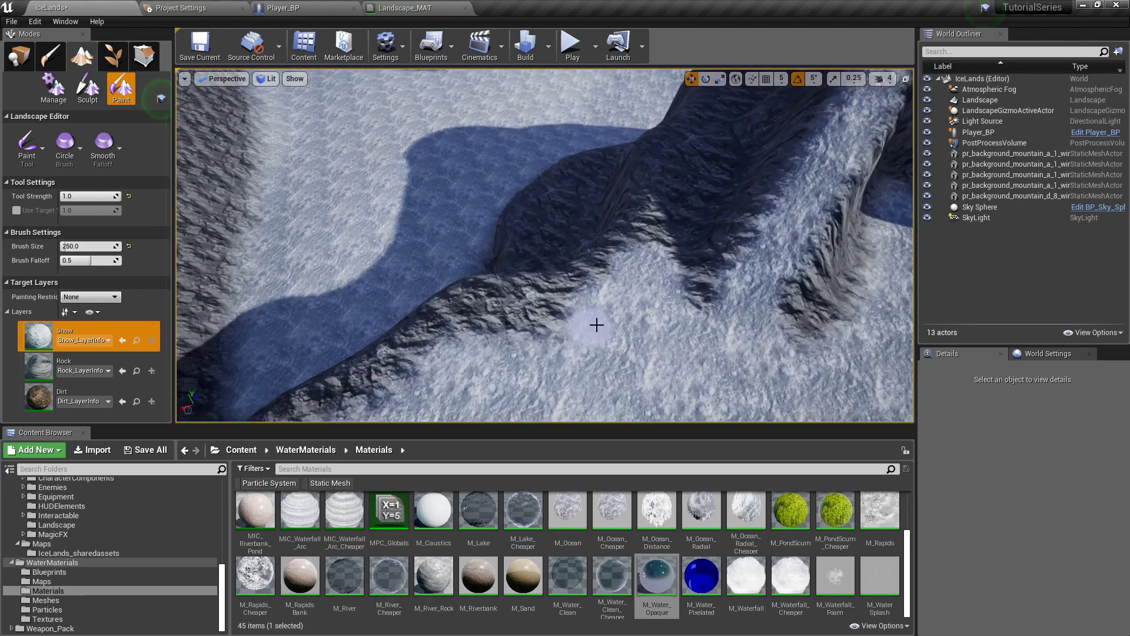
pyautogui.moveTo(488, 330); pyautogui.dragTo(594, 320, button='right')
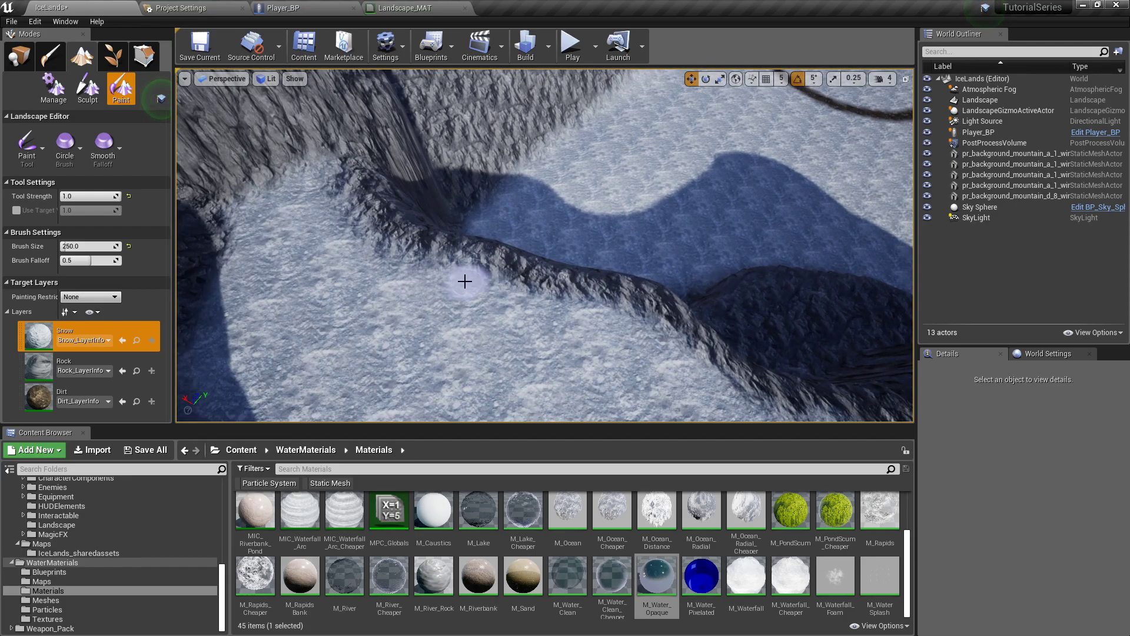
pyautogui.moveTo(467, 281); pyautogui.dragTo(448, 258, button='right')
pyautogui.moveTo(380, 221); pyautogui.dragTo(504, 215, button='right')
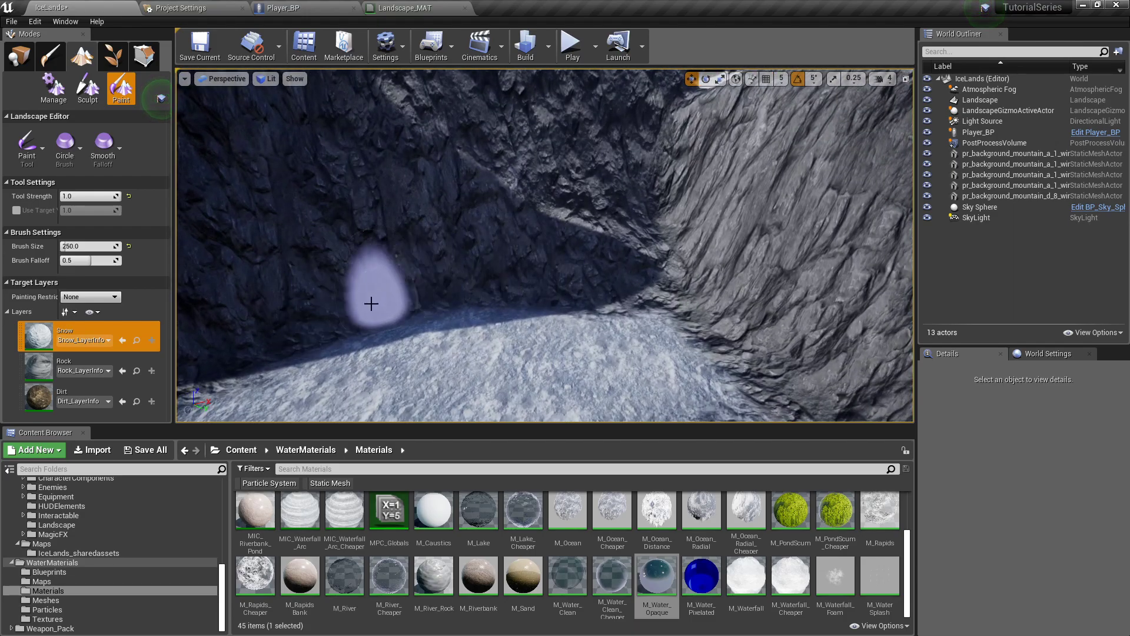
pyautogui.moveTo(502, 270); pyautogui.dragTo(513, 263, button='right')
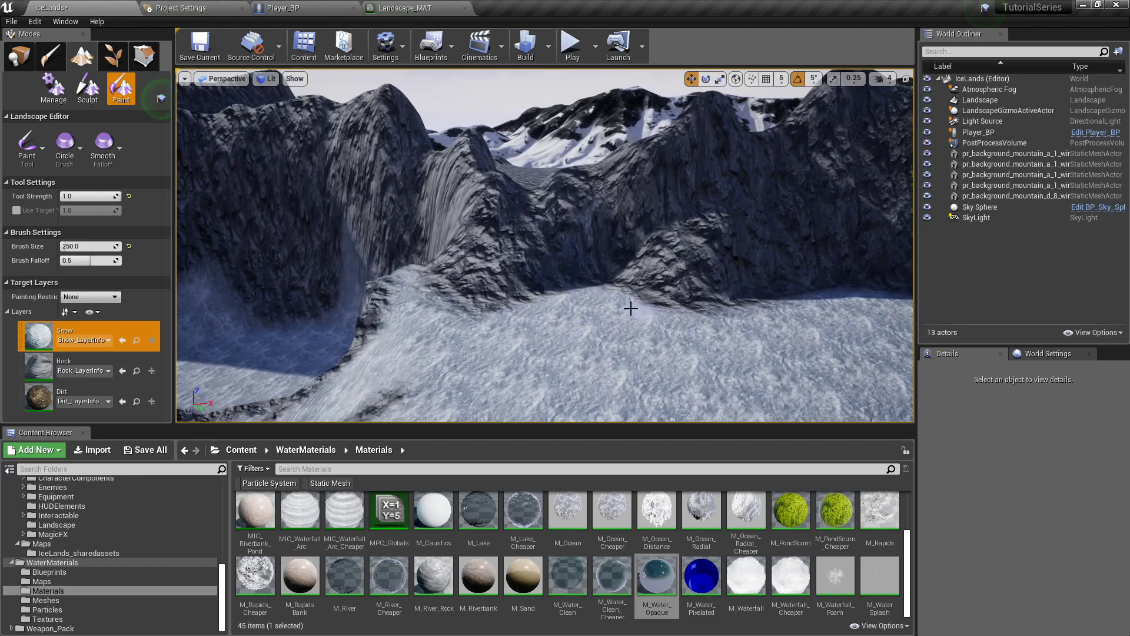
# - Paint snow over the flat lower terrace around the base of the tall rock cliff
pyautogui.moveTo(544, 265)
pyautogui.mouseDown(button='right')
pyautogui.moveTo(573, 295)
pyautogui.moveTo(671, 276)
pyautogui.moveTo(483, 271)
pyautogui.moveTo(398, 289)
pyautogui.mouseUp(button='right')
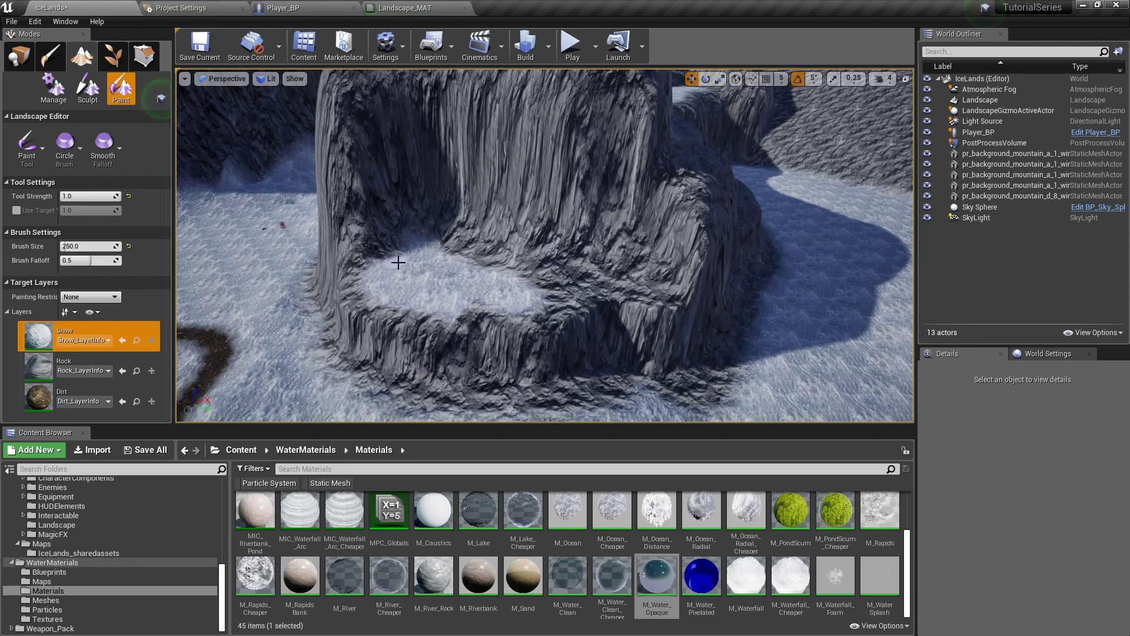
pyautogui.moveTo(364, 285); pyautogui.dragTo(415, 285, button='right')
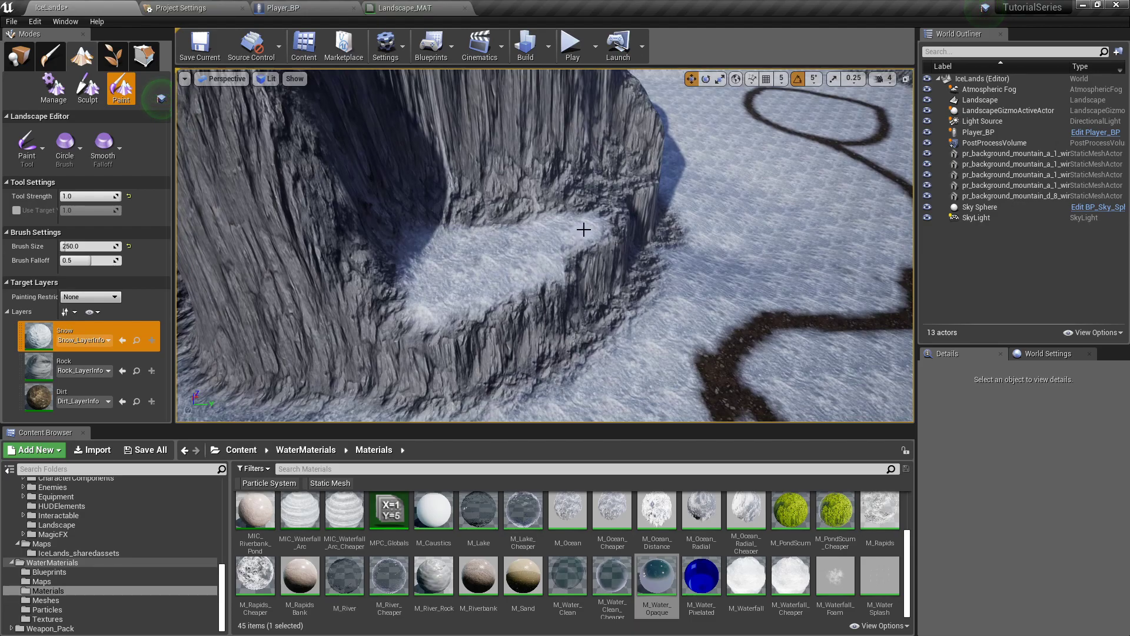
pyautogui.moveTo(610, 207); pyautogui.dragTo(706, 209, button='right')
pyautogui.moveTo(492, 224); pyautogui.dragTo(525, 203, button='right')
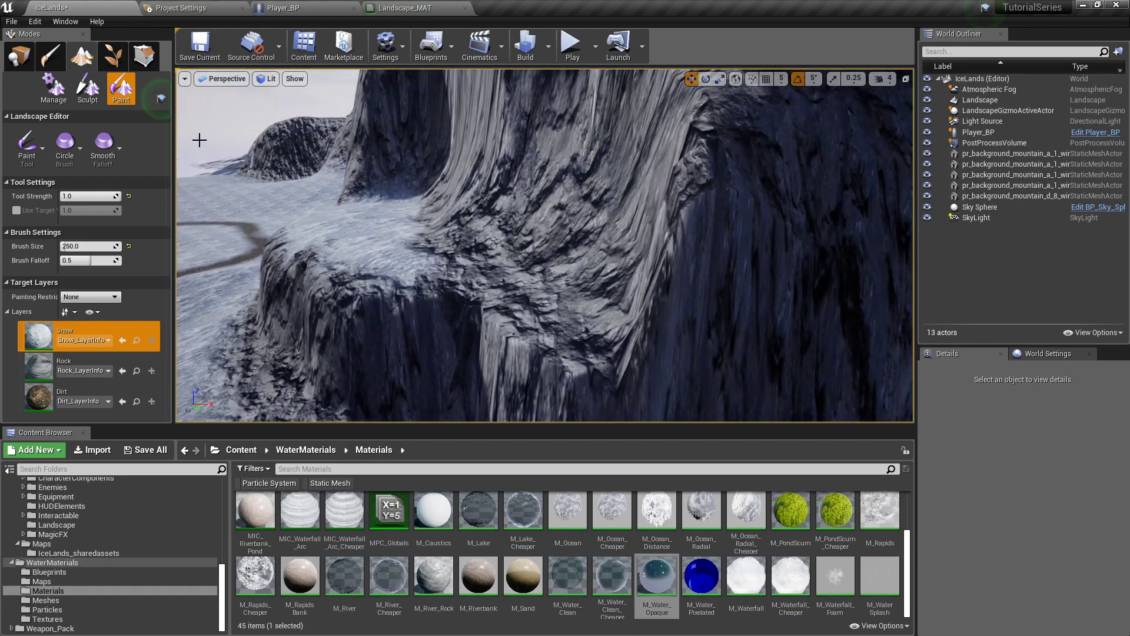
# - Switch the viewport to Unlit and paint snow along the narrow curved ledge in the shadowed cliff wall
pyautogui.click(257, 79)
pyautogui.click(274, 116)
pyautogui.moveTo(412, 224)
pyautogui.mouseDown(button='right')
pyautogui.moveTo(388, 200)
pyautogui.moveTo(524, 211)
pyautogui.moveTo(542, 235)
pyautogui.moveTo(530, 194)
pyautogui.moveTo(412, 206)
pyautogui.mouseUp(button='right')
pyautogui.moveTo(365, 118)
pyautogui.mouseDown(button='right')
pyautogui.moveTo(475, 216)
pyautogui.moveTo(465, 241)
pyautogui.moveTo(445, 218)
pyautogui.moveTo(578, 252)
pyautogui.mouseUp(button='right')
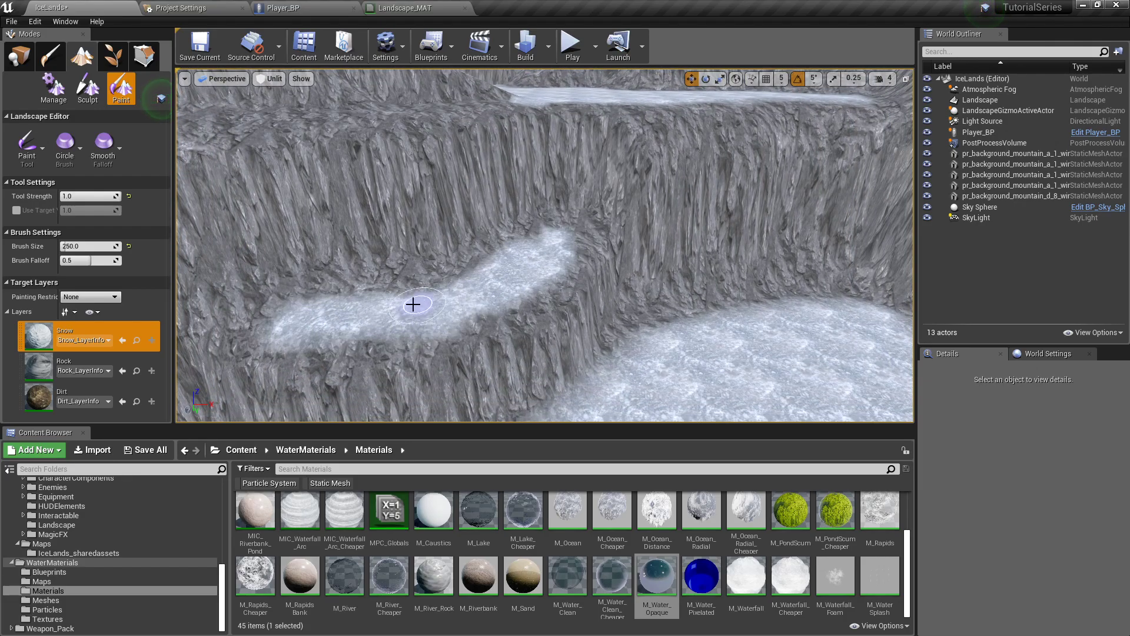
pyautogui.moveTo(460, 281); pyautogui.dragTo(488, 274, button='right')
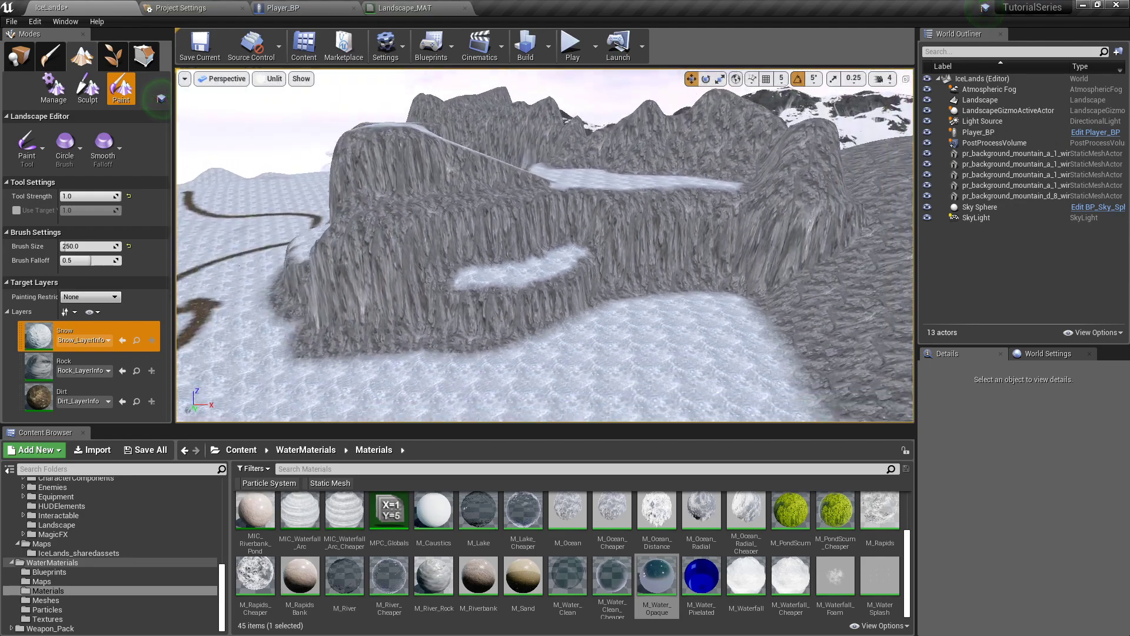
# - Paint snow along the ramp between the cliffs and its side ledges, undoing a stray paint stroke
pyautogui.moveTo(545, 245)
pyautogui.mouseDown(button='right')
pyautogui.moveTo(697, 277)
pyautogui.moveTo(736, 300)
pyautogui.moveTo(305, 212)
pyautogui.mouseUp(button='right')
pyautogui.press('w')
pyautogui.moveTo(449, 251); pyautogui.dragTo(452, 251, button='right')
pyautogui.hotkey('ctrl', 'z')
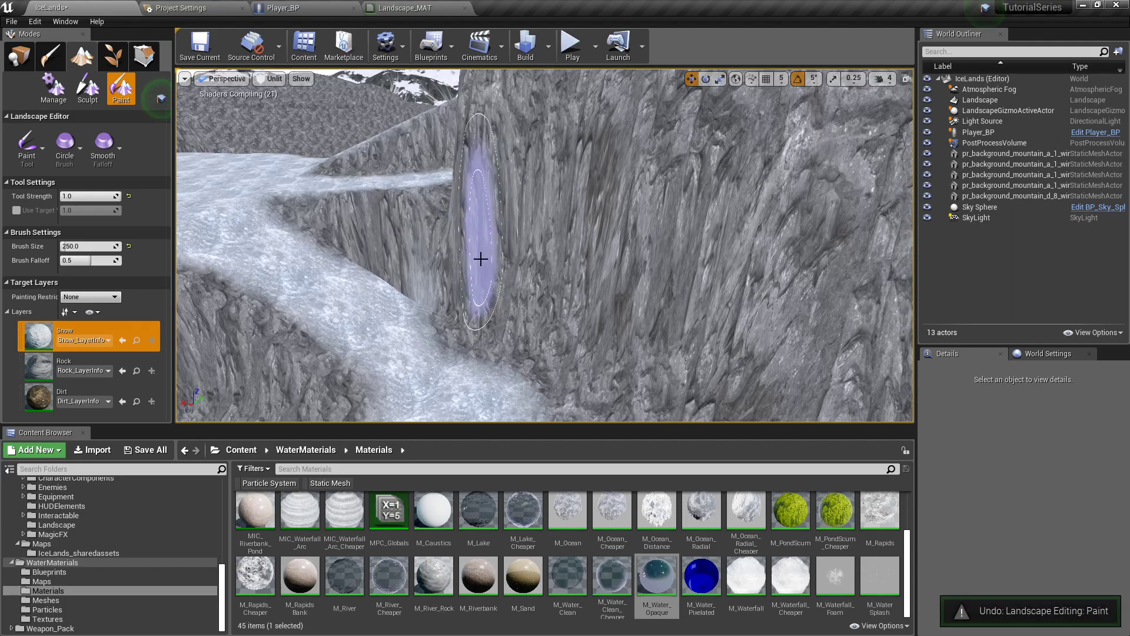
pyautogui.moveTo(439, 255); pyautogui.dragTo(431, 248, button='right')
pyautogui.moveTo(330, 202); pyautogui.dragTo(495, 260, button='right')
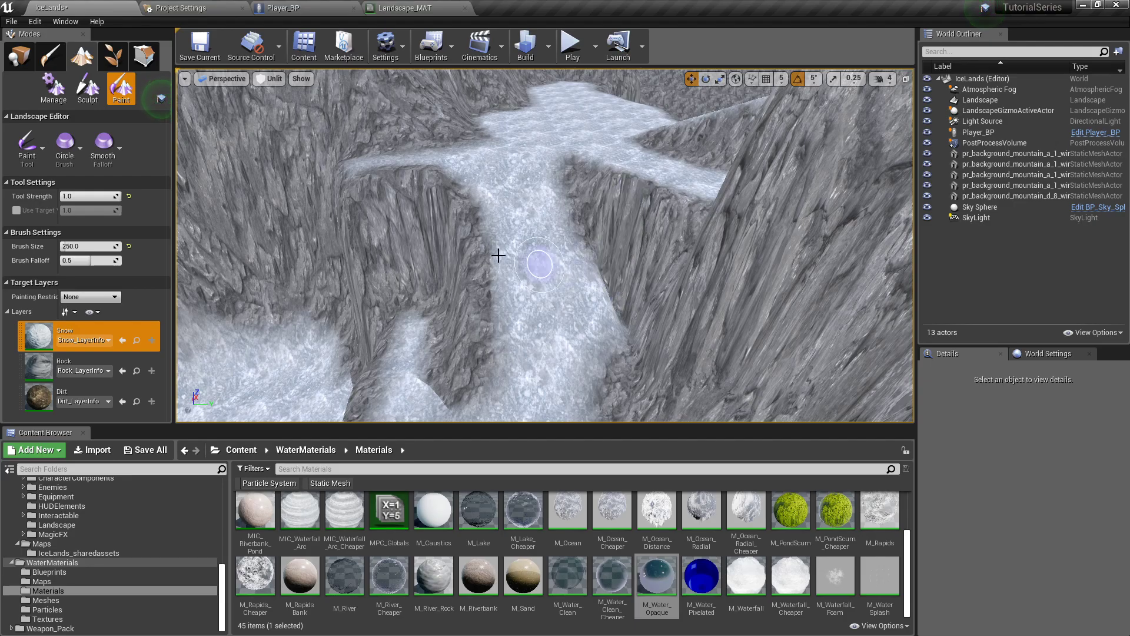
# - Switch to landscape sculpting with the Flatten tool, leave the flatten target off and enable Use Slope Flatten
pyautogui.click(88, 88)
pyautogui.click(42, 140)
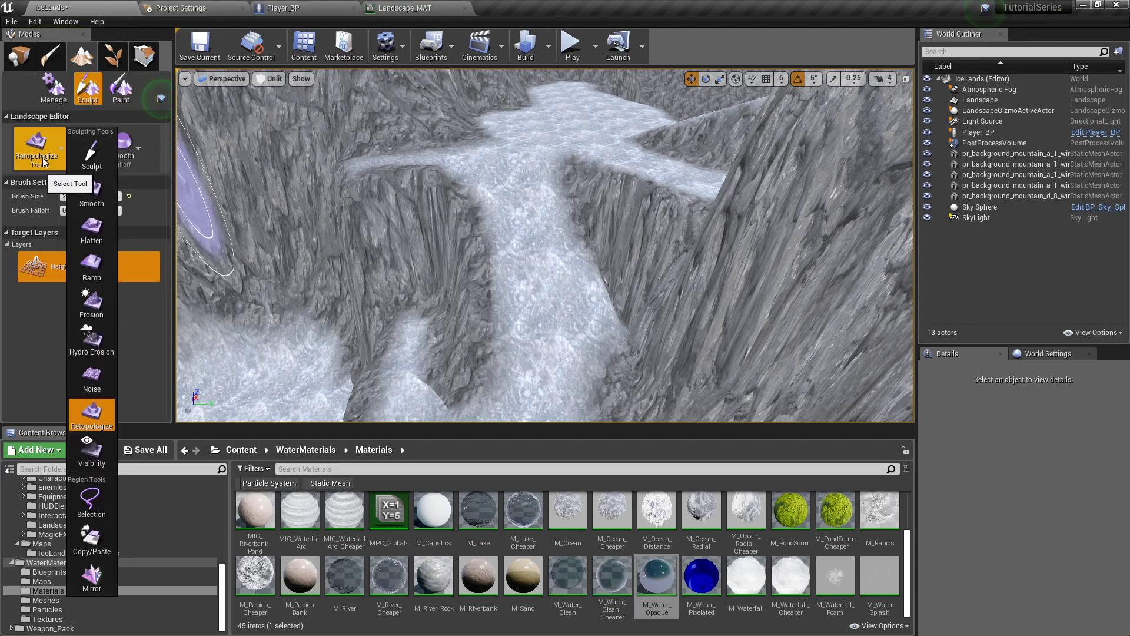
pyautogui.click(91, 235)
pyautogui.click(17, 198)
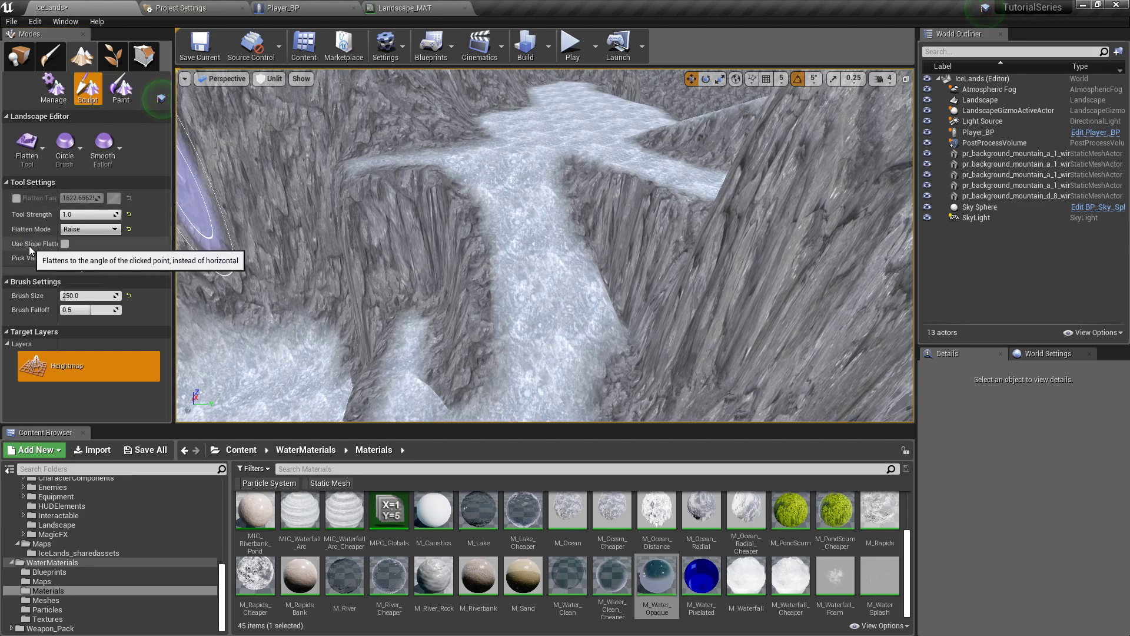
pyautogui.click(64, 244)
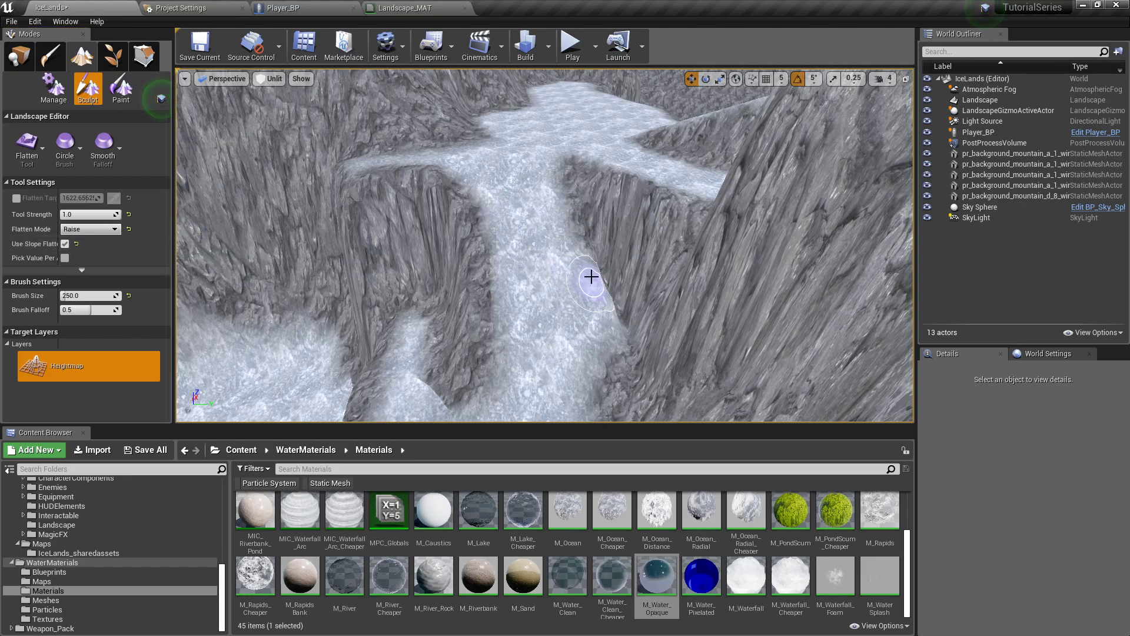
# - Raise and flatten the edges of the snowy ramp beside the cliff wall to follow its slope
pyautogui.press('w')
pyautogui.moveTo(623, 315)
pyautogui.mouseDown(button='right')
pyautogui.moveTo(625, 353)
pyautogui.moveTo(782, 312)
pyautogui.moveTo(601, 336)
pyautogui.mouseUp(button='right')
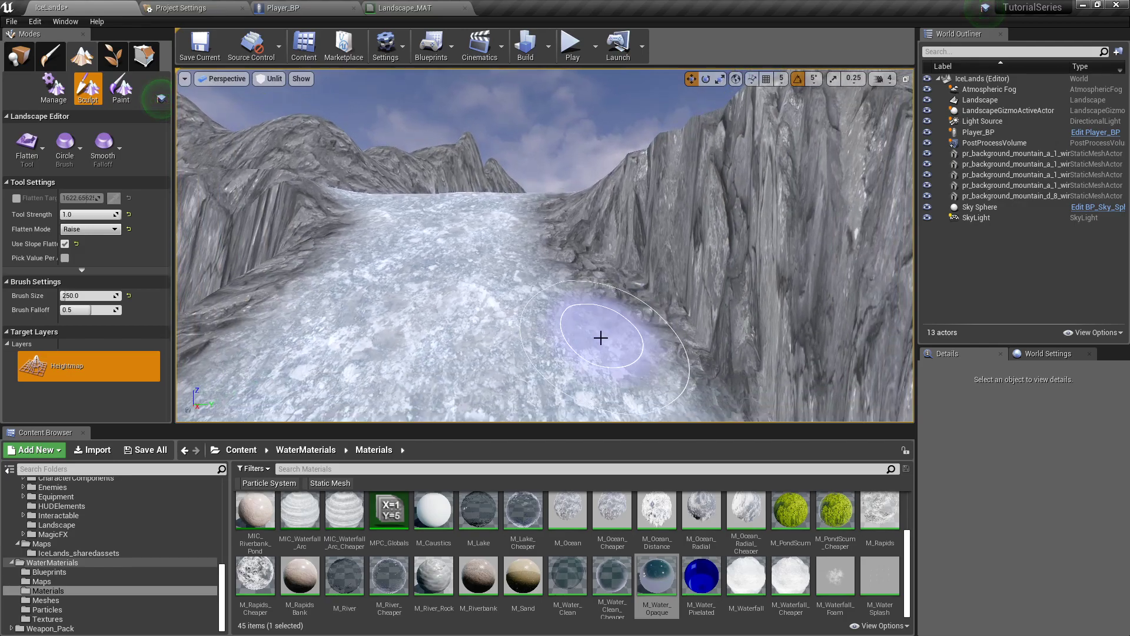
pyautogui.moveTo(608, 259); pyautogui.dragTo(633, 288, button='right')
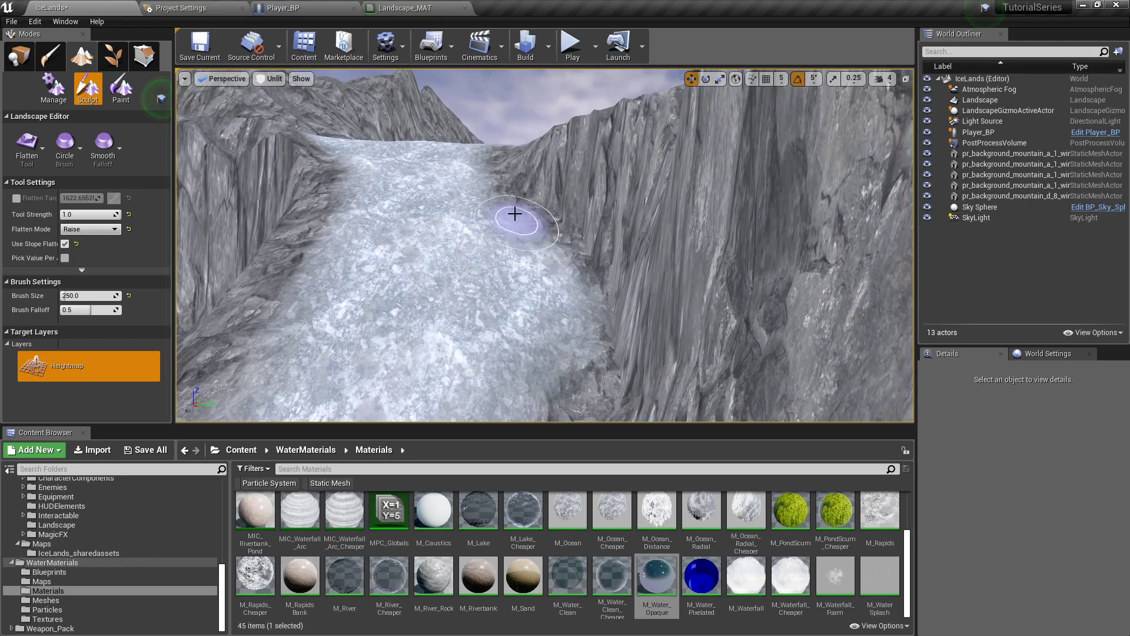
pyautogui.moveTo(495, 182)
pyautogui.mouseDown(button='right')
pyautogui.moveTo(565, 201)
pyautogui.moveTo(547, 239)
pyautogui.mouseUp(button='right')
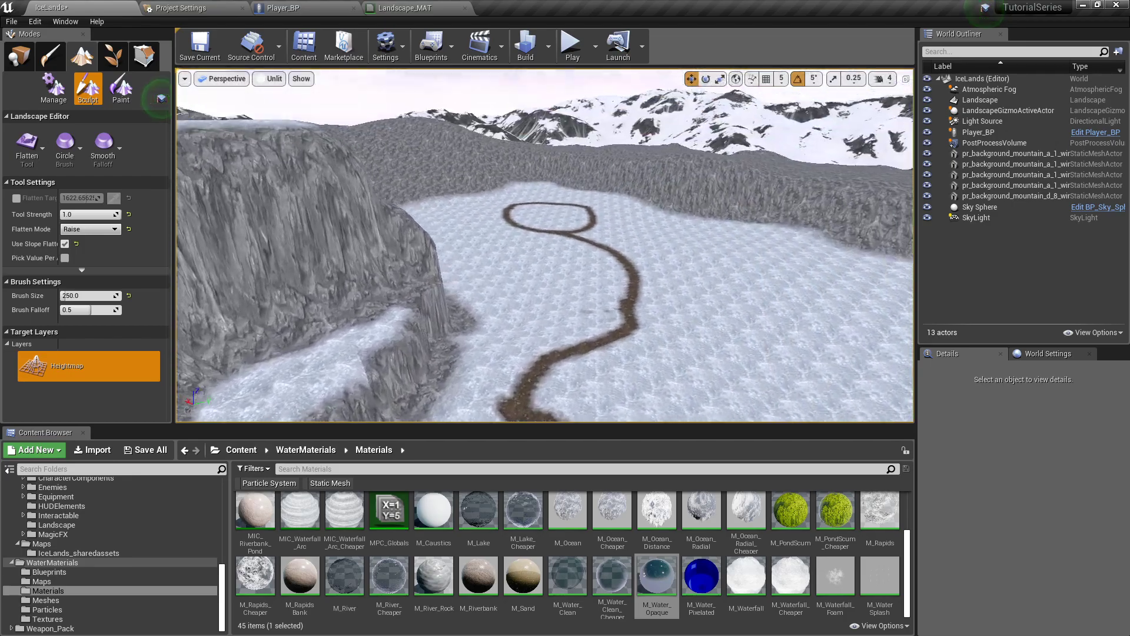
pyautogui.moveTo(588, 225)
pyautogui.mouseDown(button='right')
pyautogui.moveTo(418, 283)
pyautogui.moveTo(588, 225)
pyautogui.mouseUp(button='right')
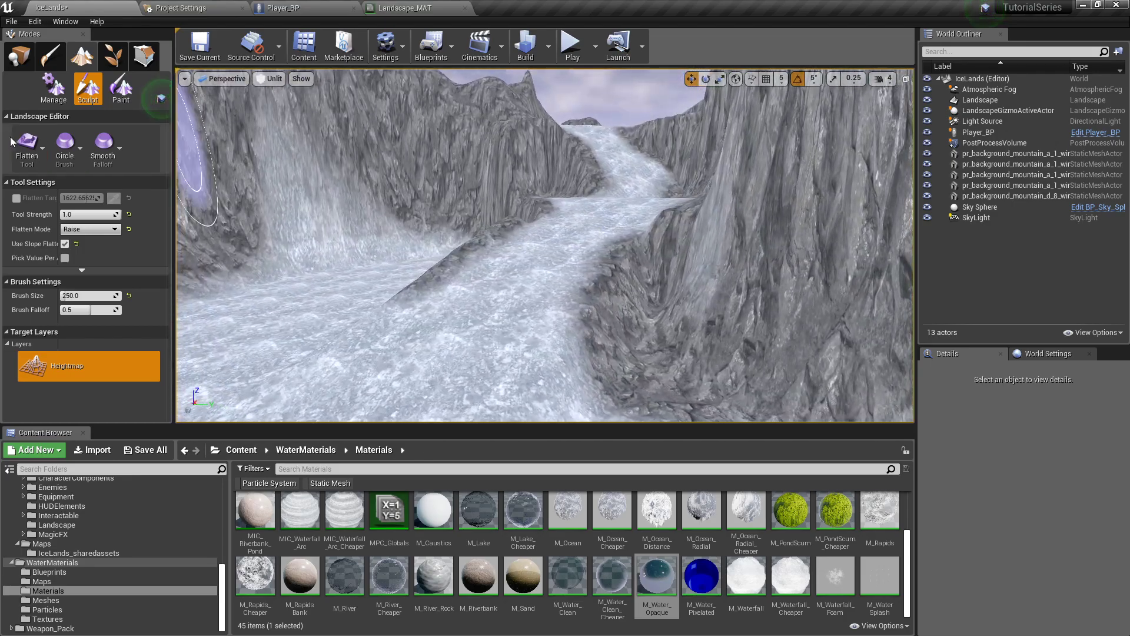
# - Choose the Noise sculpting tool with a tool strength of 0.01 and a noise scale of 75
pyautogui.click(27, 144)
pyautogui.click(73, 380)
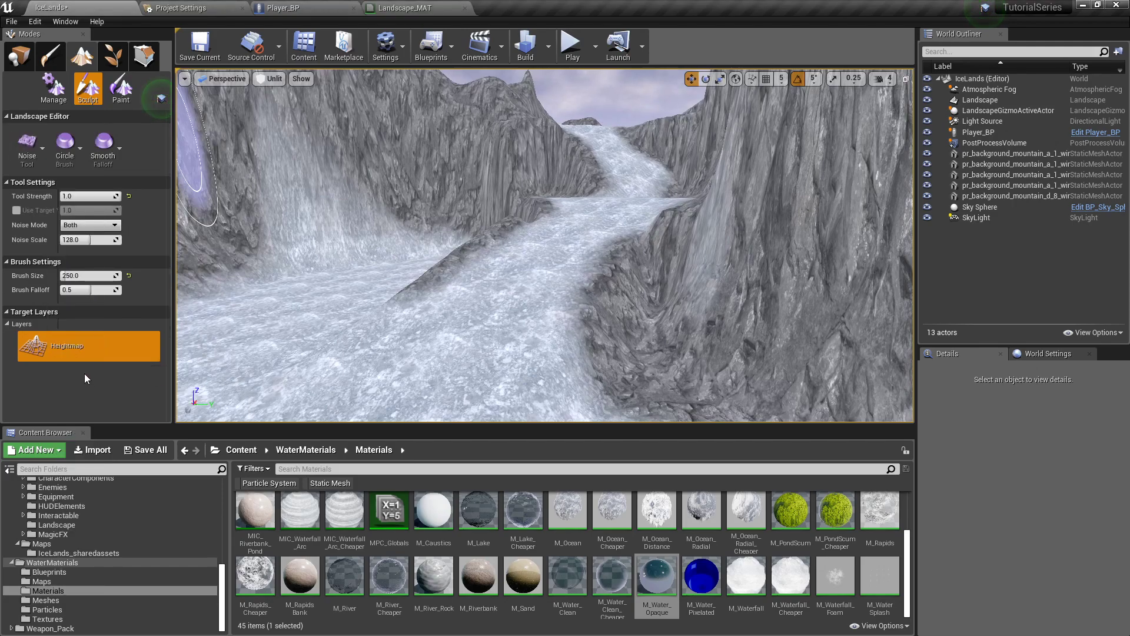
pyautogui.click(82, 197)
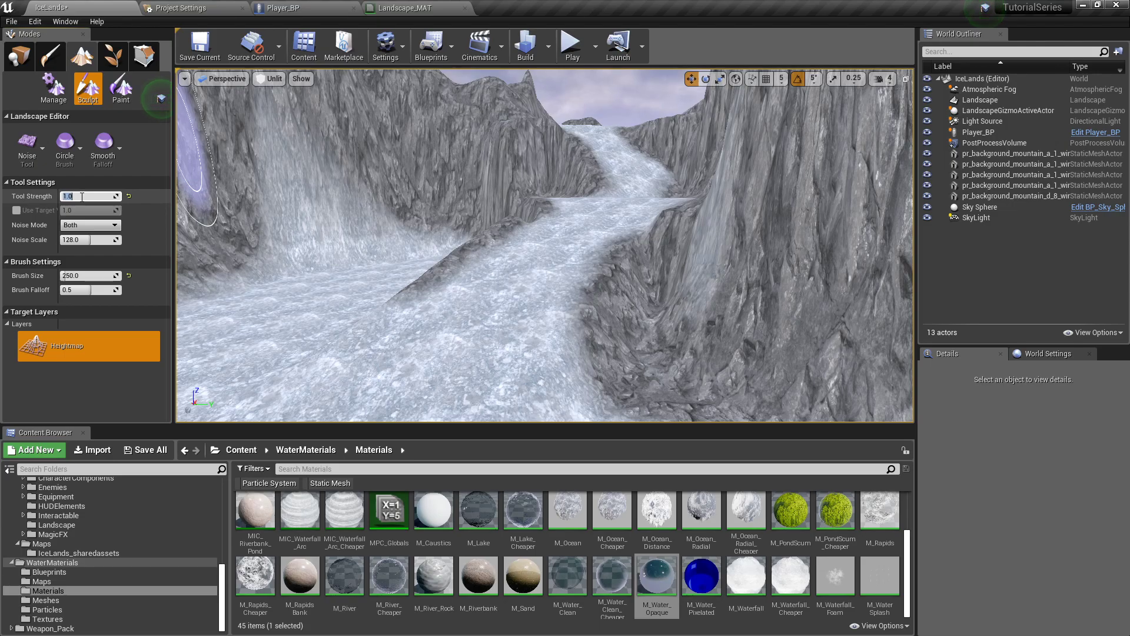
pyautogui.click(83, 240)
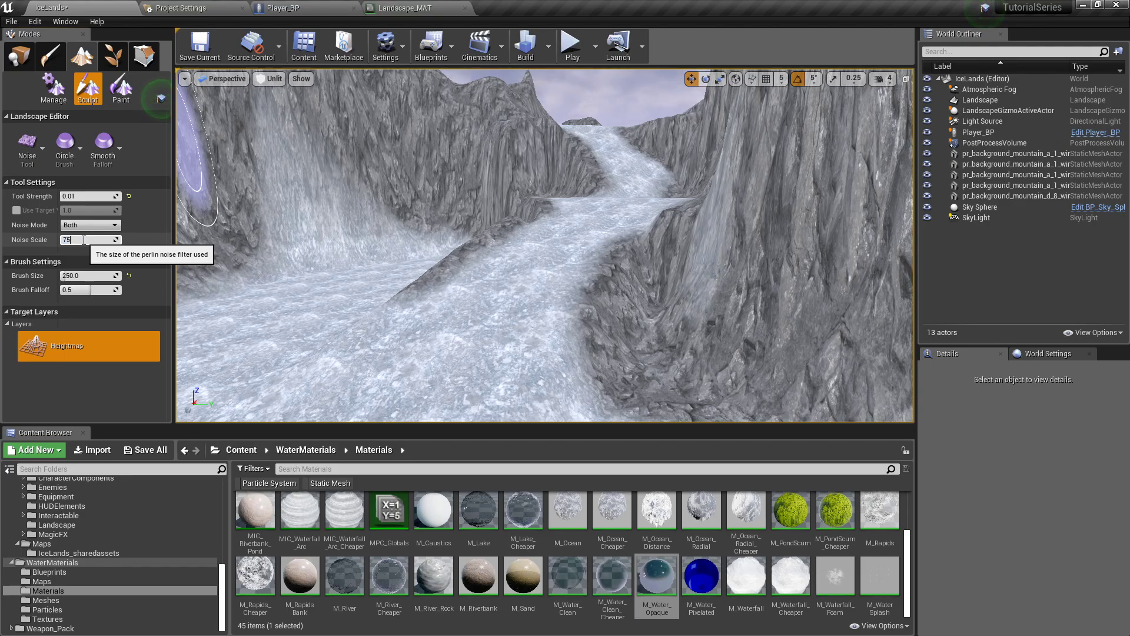
pyautogui.press('Return')
# - Sculpt subtle noise into the snowy ground near the player character and restore the Lit view mode
pyautogui.moveTo(464, 327); pyautogui.dragTo(547, 359, button='right')
pyautogui.moveTo(477, 338); pyautogui.dragTo(512, 397, button='right')
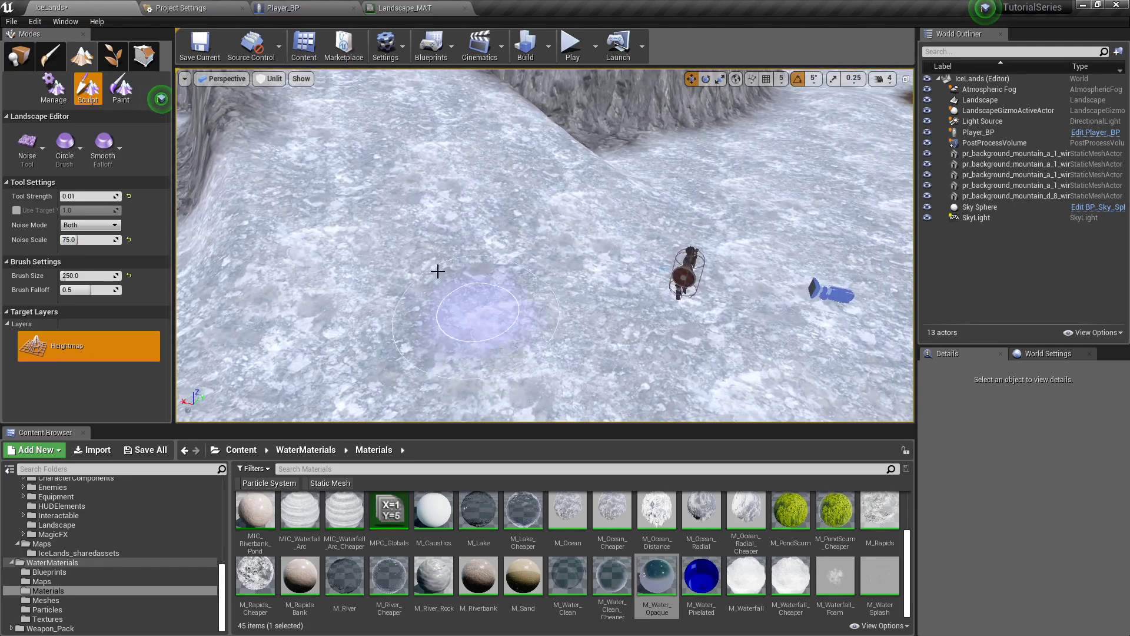
pyautogui.click(282, 87)
pyautogui.click(283, 104)
pyautogui.moveTo(605, 245); pyautogui.dragTo(580, 257, button='right')
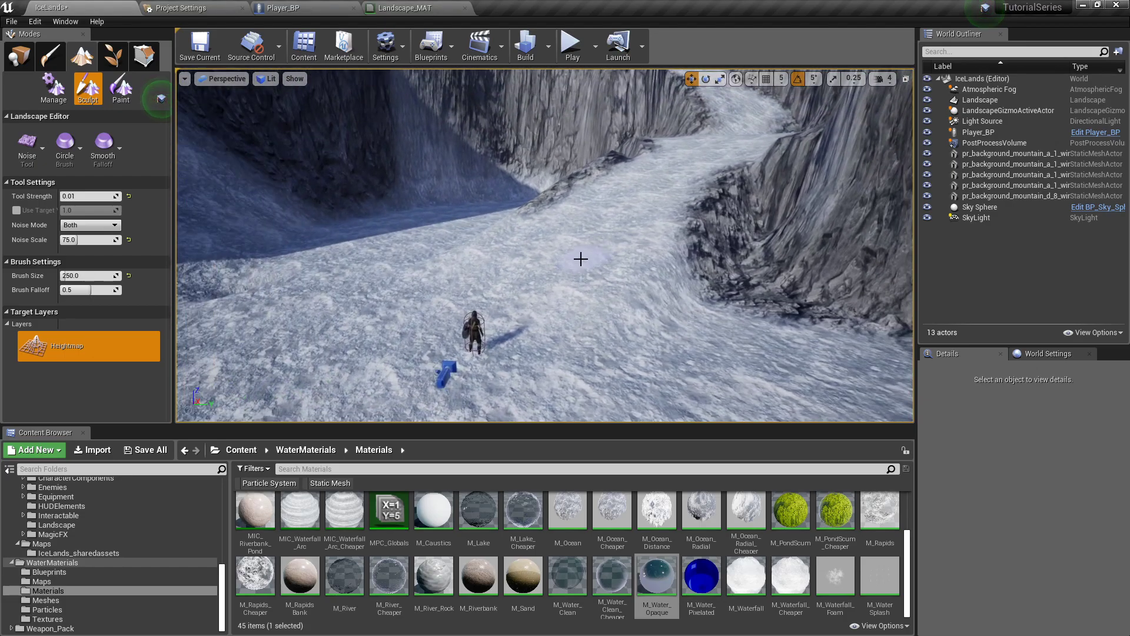
# - Leave landscape editing and set the directional Light Source's intensity to 1 lux
pyautogui.click(20, 58)
pyautogui.click(1036, 121)
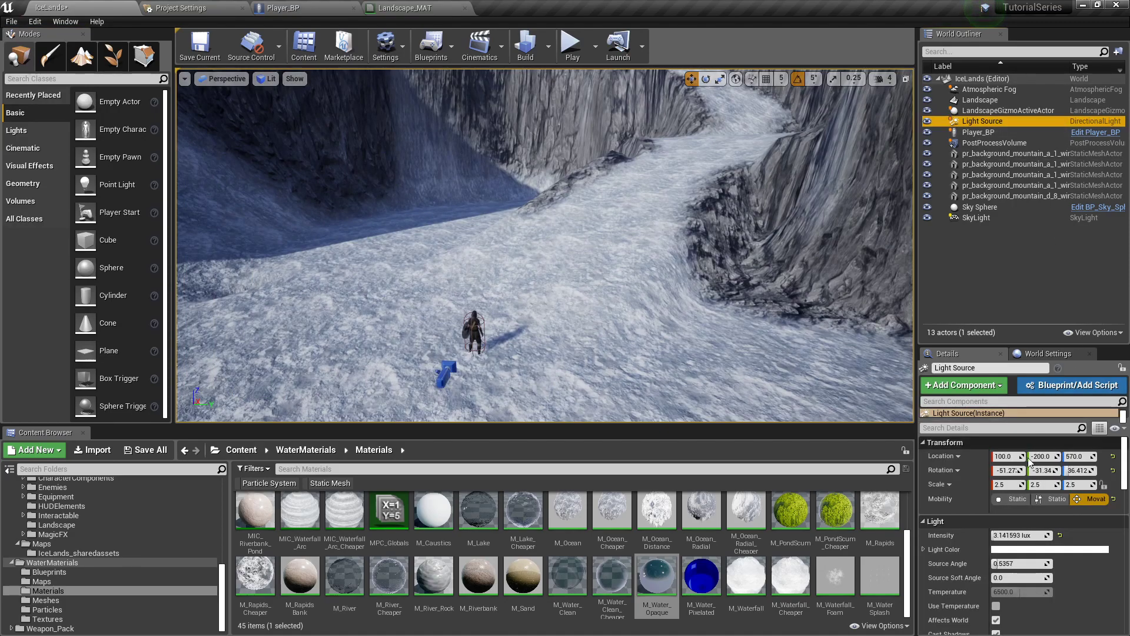
pyautogui.click(1033, 534)
pyautogui.write('1')
pyautogui.press('Return')
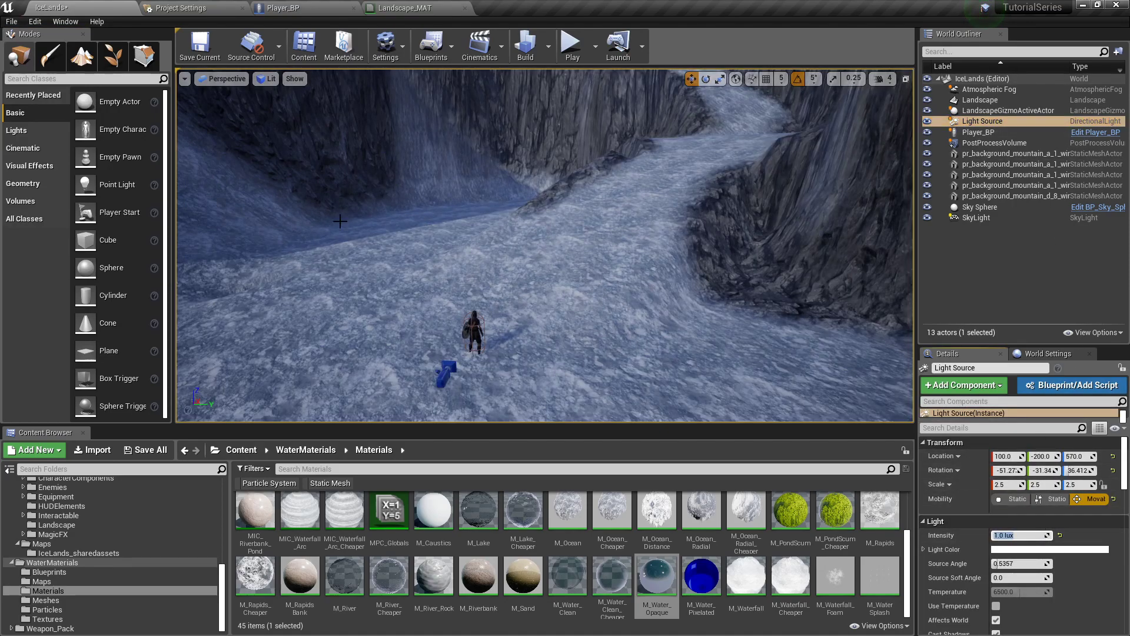
# - Return to landscape sculpting and roughen the snowy ground beside the player character with the Noise tool
pyautogui.click(30, 167)
pyautogui.click(35, 130)
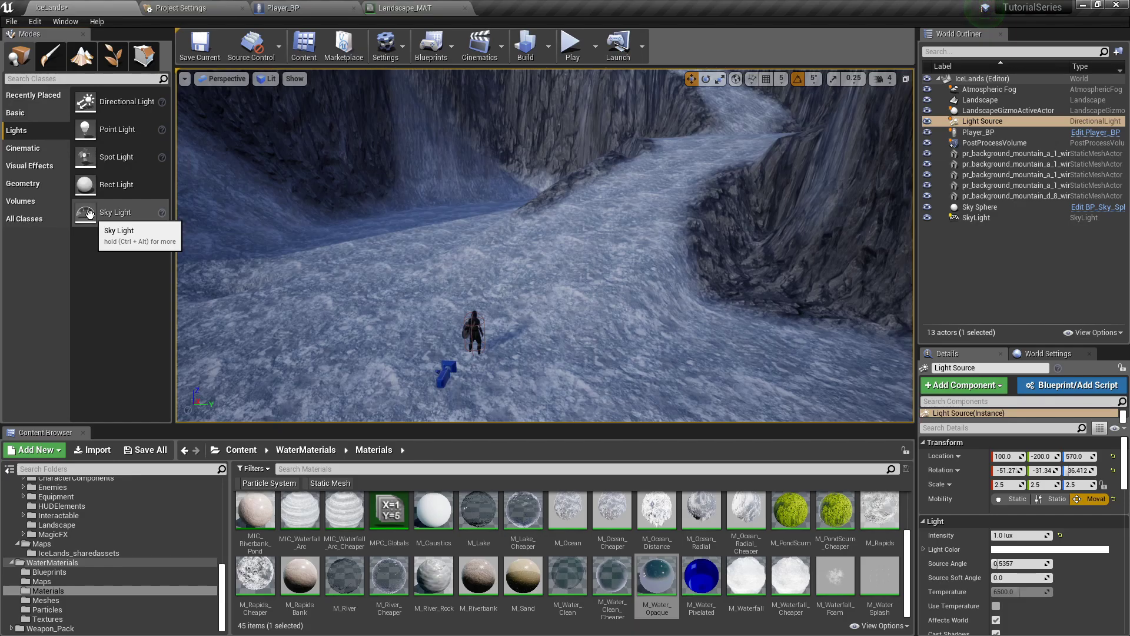
pyautogui.click(82, 56)
pyautogui.moveTo(574, 263); pyautogui.dragTo(512, 259, button='right')
pyautogui.press('w')
pyautogui.press('e')
pyautogui.moveTo(452, 318)
pyautogui.mouseDown(button='right')
pyautogui.moveTo(452, 348)
pyautogui.moveTo(503, 348)
pyautogui.mouseUp(button='right')
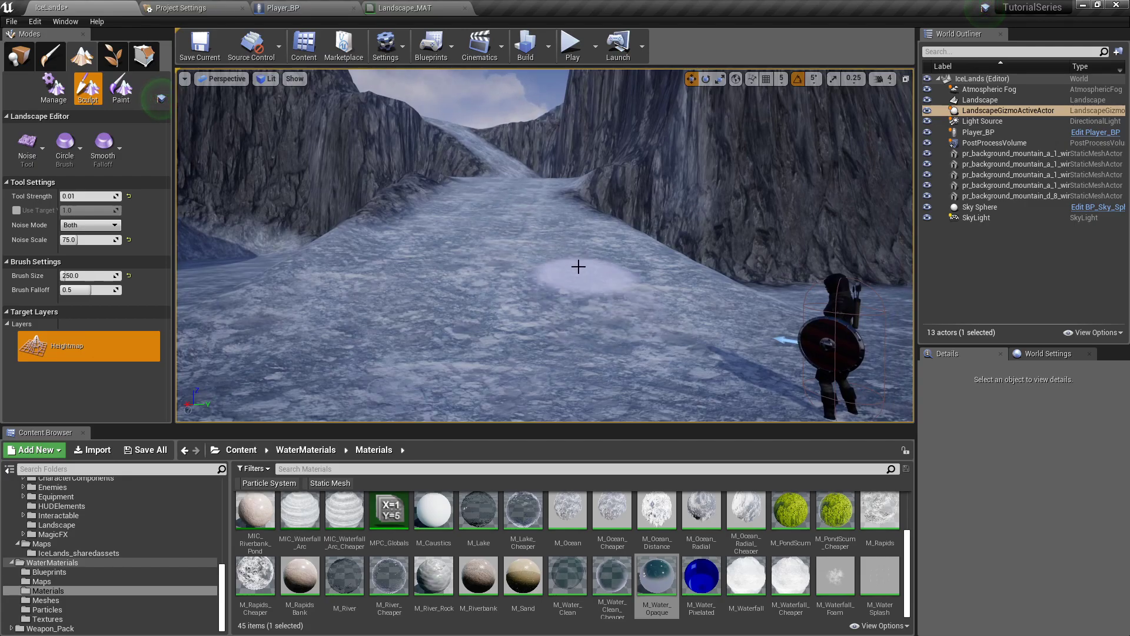
# - Add subtle noise along the snowy ramp between the cliffs and on its side slope
pyautogui.press('w')
pyautogui.moveTo(599, 287); pyautogui.dragTo(701, 283, button='right')
pyautogui.moveTo(589, 227); pyautogui.dragTo(531, 225, button='right')
pyautogui.press('s')
pyautogui.press('w')
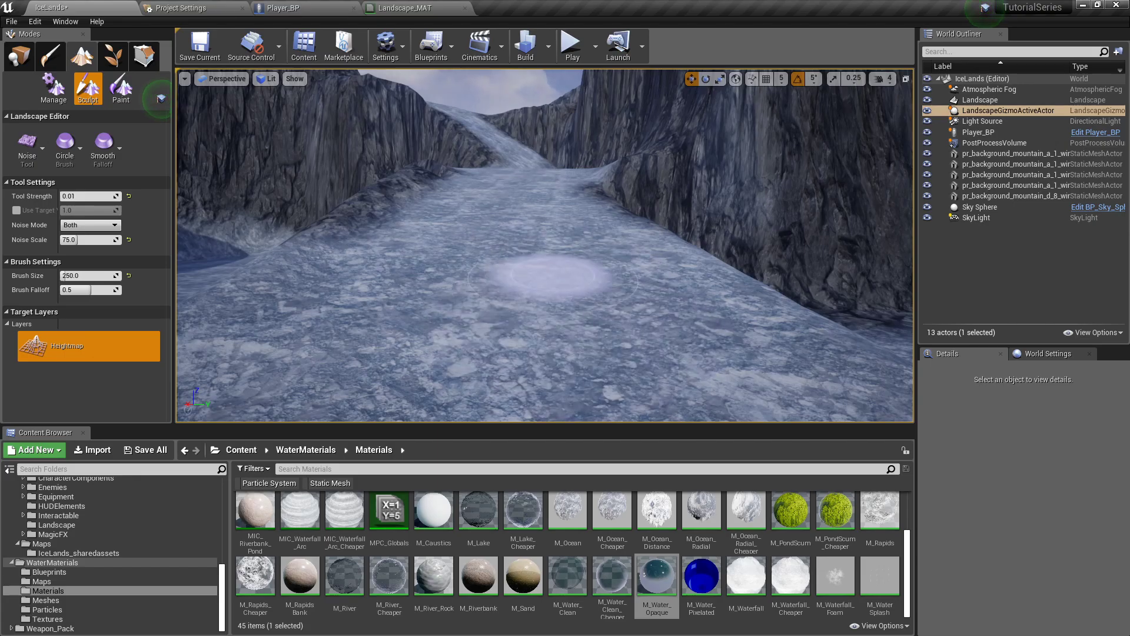
pyautogui.moveTo(550, 269); pyautogui.dragTo(602, 352, button='right')
pyautogui.press('s')
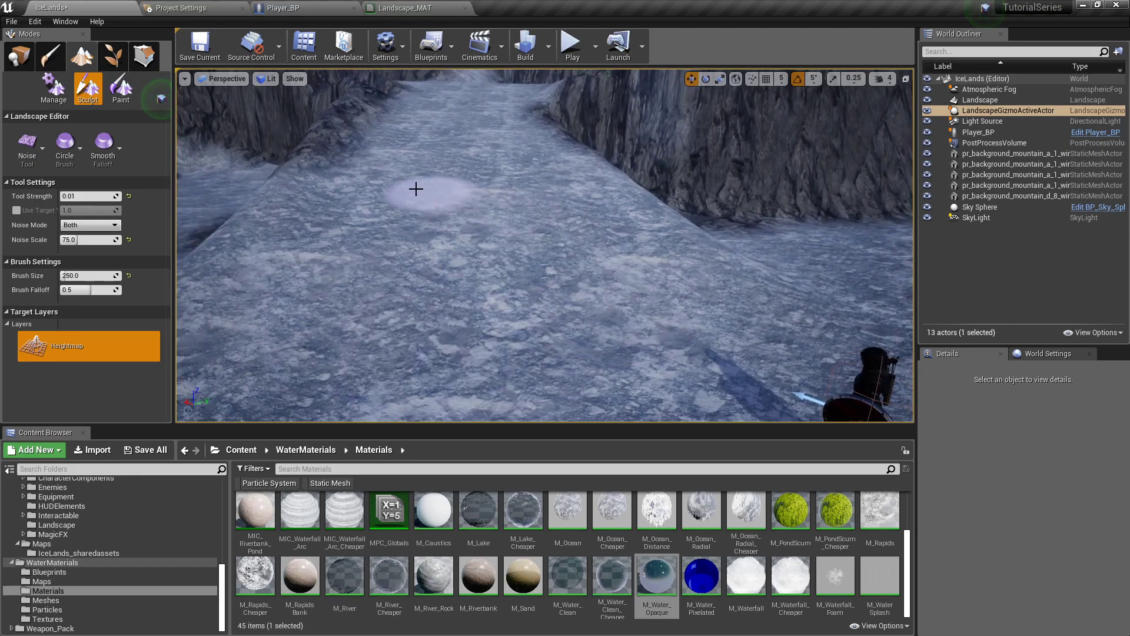
pyautogui.moveTo(297, 241); pyautogui.dragTo(368, 242, button='right')
pyautogui.press('s')
pyautogui.press('a')
pyautogui.moveTo(544, 245); pyautogui.dragTo(218, 159, button='right')
pyautogui.press('w')
pyautogui.moveTo(412, 236); pyautogui.dragTo(353, 232, button='right')
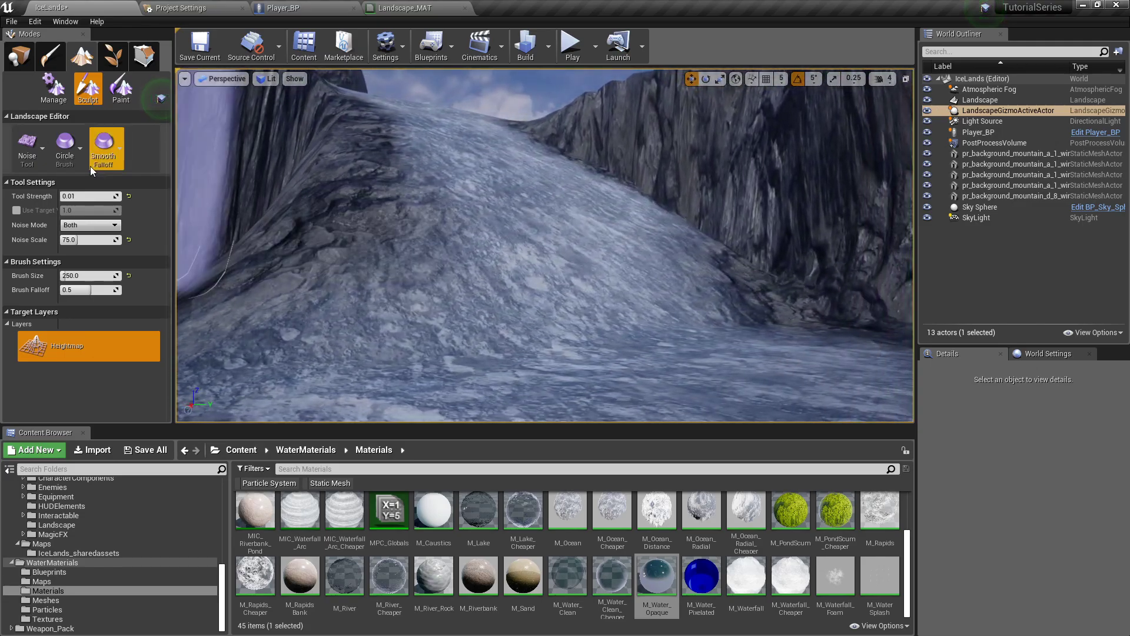
# - Try roughening the snowy slope with the Noise tool at a strength of 0.05, and undo the stroke
pyautogui.click(94, 197)
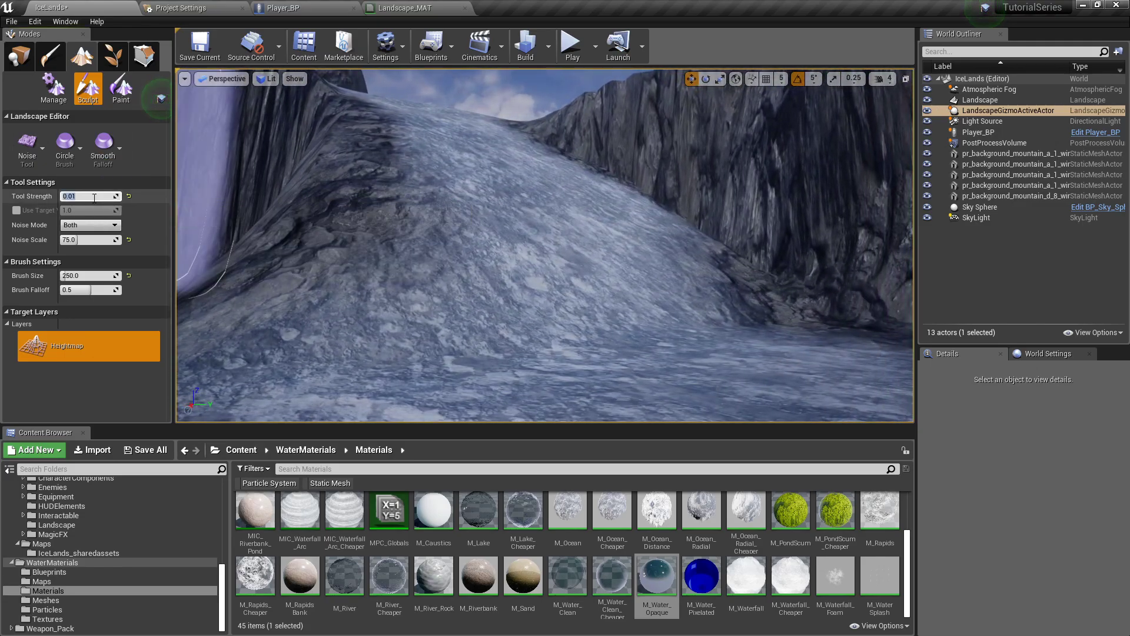
pyautogui.write('.05')
pyautogui.press('Return')
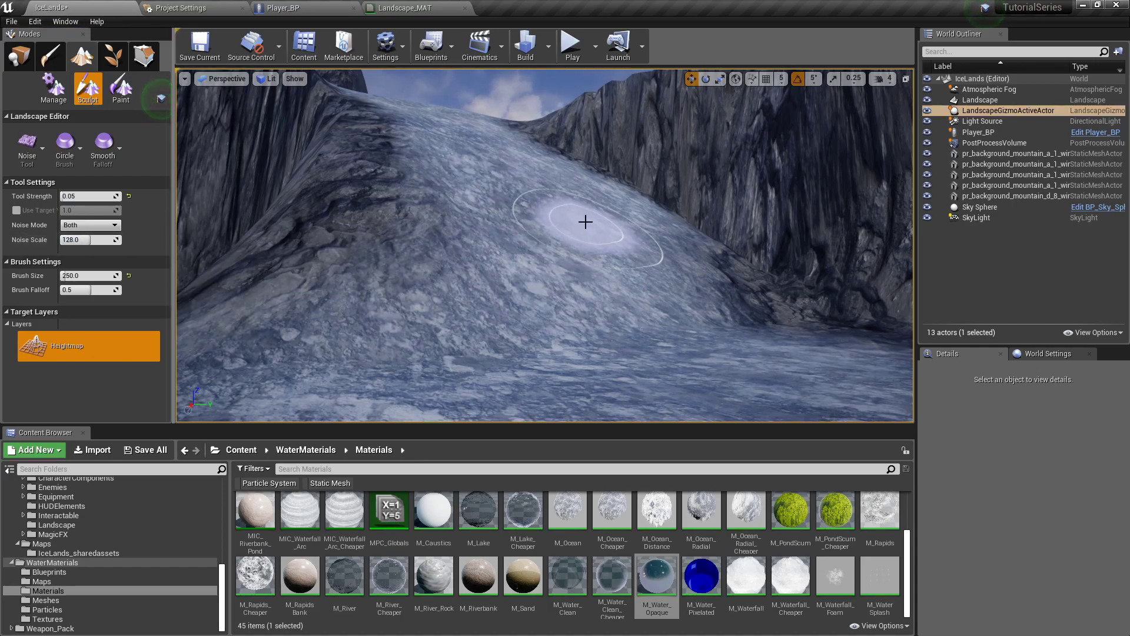
pyautogui.hotkey('ctrl', 'z')
# - Sculpt subtle noise over the snowy slope and ramp with tool strength 0.01 and noise scale 128
pyautogui.moveTo(88, 241); pyautogui.dragTo(81, 241)
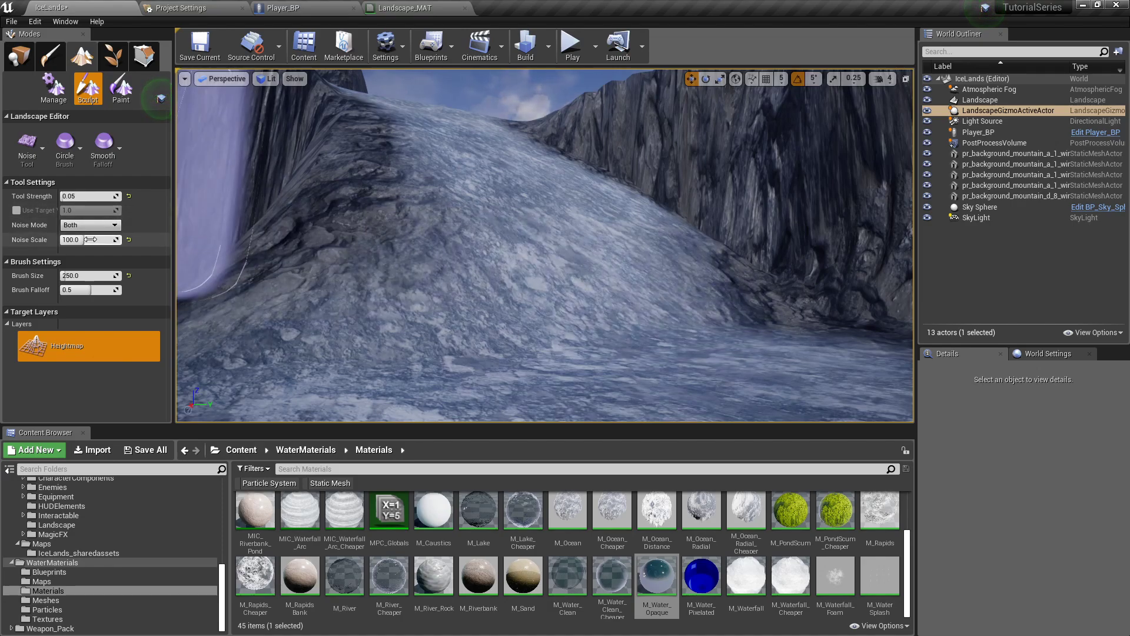
pyautogui.press('Return')
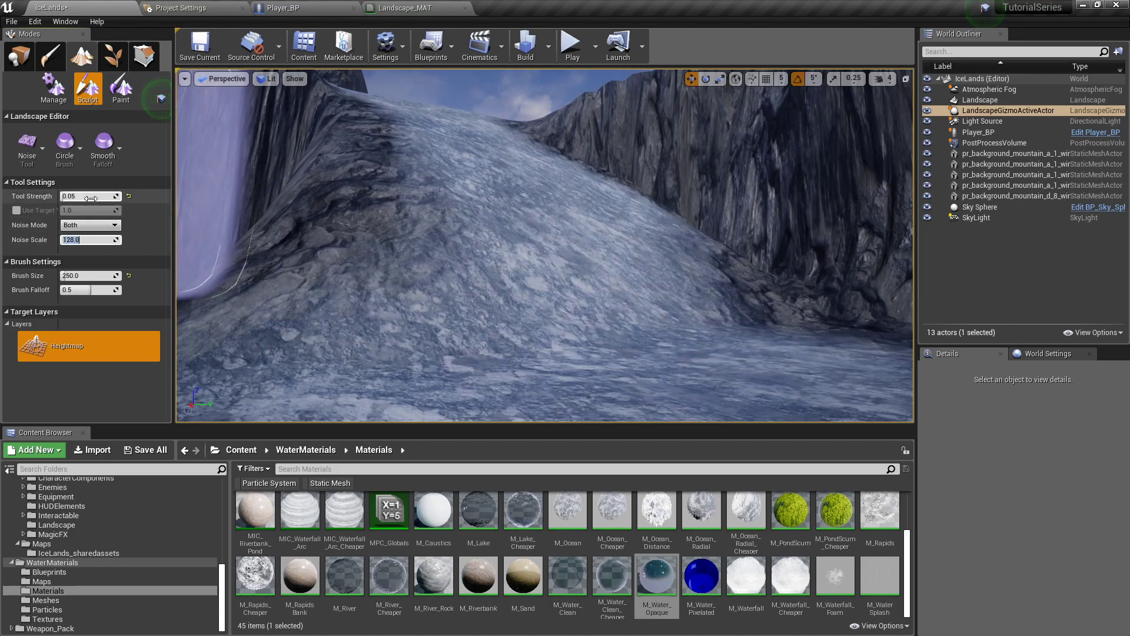
pyautogui.write('1')
pyautogui.moveTo(535, 291)
pyautogui.mouseDown()
pyautogui.moveTo(522, 290)
pyautogui.moveTo(593, 219)
pyautogui.moveTo(532, 177)
pyautogui.mouseUp()
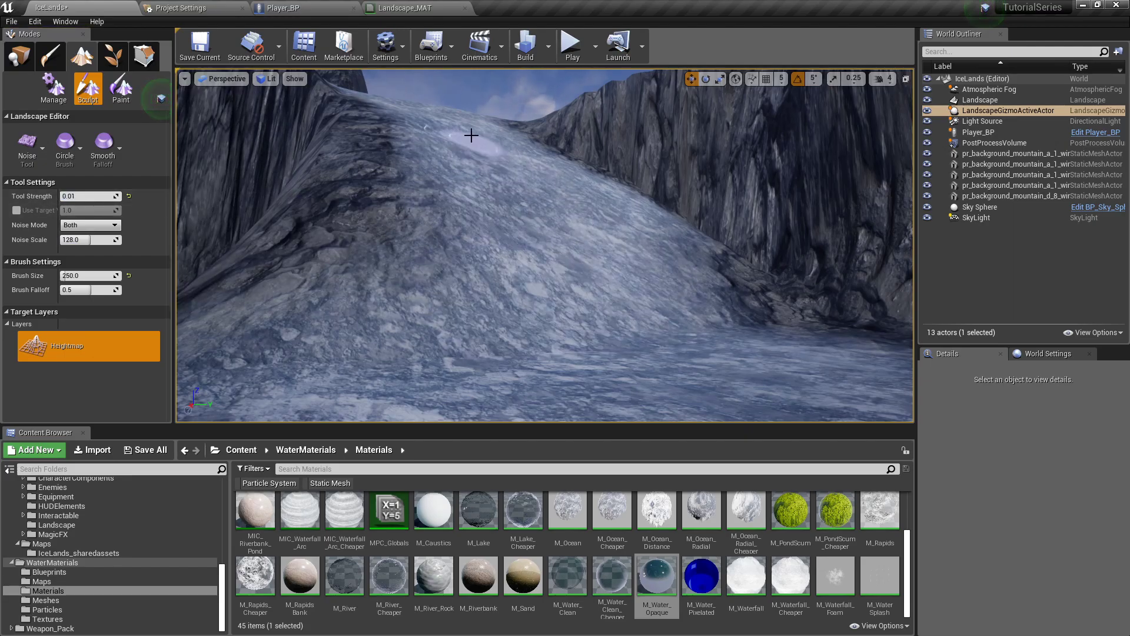
pyautogui.moveTo(475, 158); pyautogui.dragTo(659, 271, button='right')
pyautogui.moveTo(456, 111); pyautogui.dragTo(469, 156, button='right')
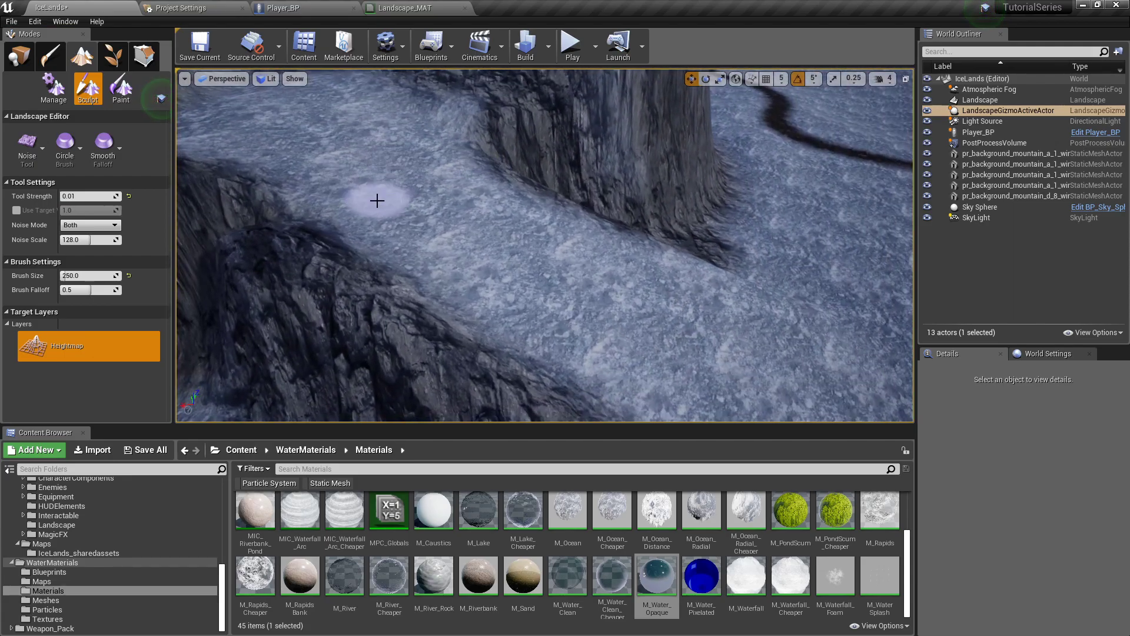
pyautogui.moveTo(694, 327)
pyautogui.mouseDown(button='right')
pyautogui.moveTo(640, 345)
pyautogui.moveTo(506, 306)
pyautogui.mouseUp(button='right')
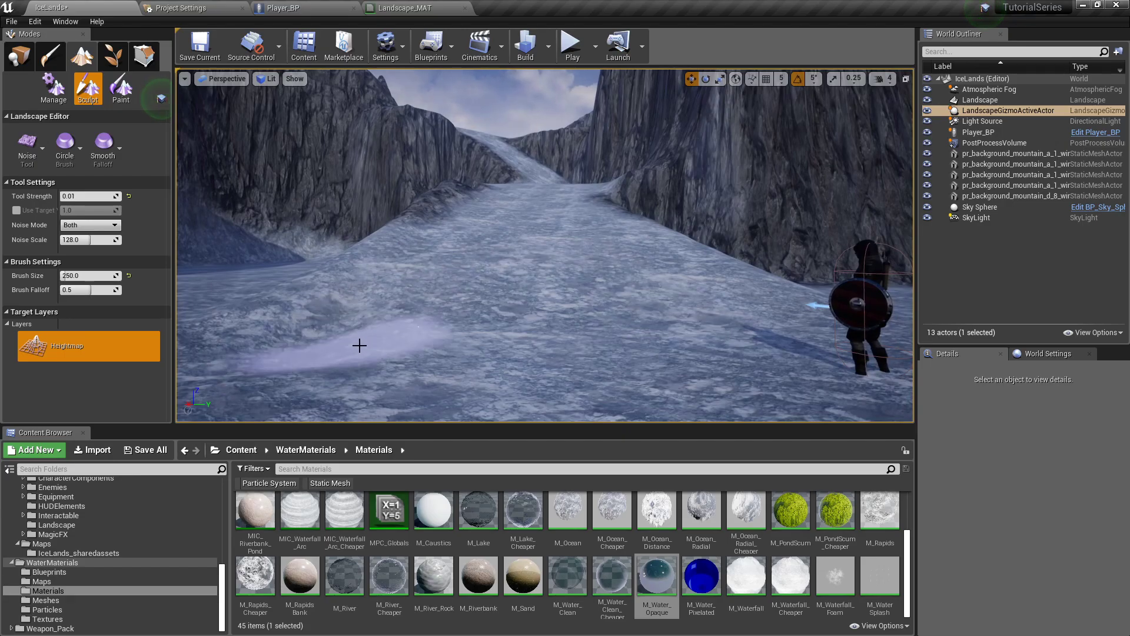
# - Paint the Rock layer at tool strength 1.0 around the foot of the ridge and cliff near the player character
pyautogui.moveTo(401, 323)
pyautogui.mouseDown(button='right')
pyautogui.moveTo(447, 306)
pyautogui.moveTo(566, 312)
pyautogui.moveTo(495, 300)
pyautogui.moveTo(507, 300)
pyautogui.moveTo(500, 376)
pyautogui.moveTo(612, 365)
pyautogui.mouseUp(button='right')
pyautogui.moveTo(613, 140); pyautogui.dragTo(612, 140, button='right')
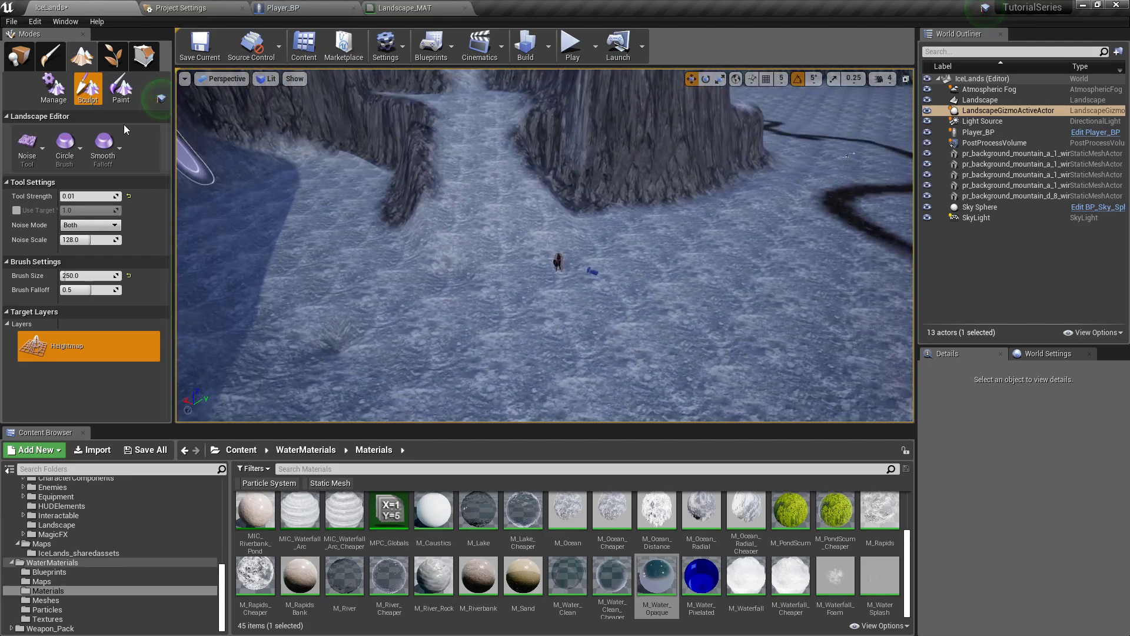
pyautogui.click(127, 96)
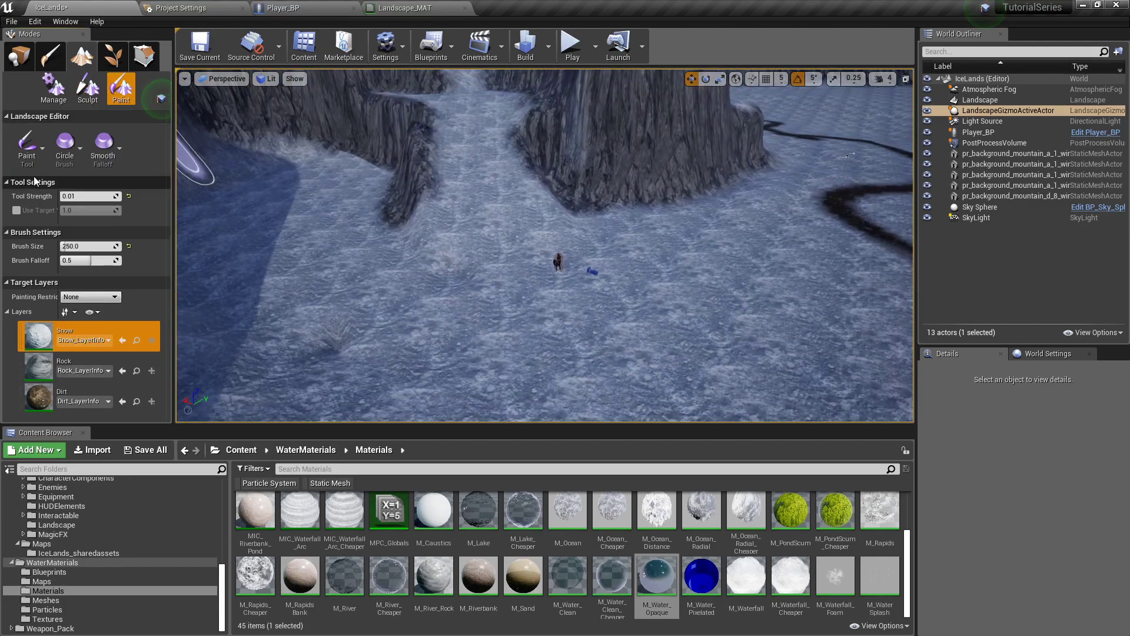
pyautogui.click(40, 369)
pyautogui.moveTo(412, 247)
pyautogui.mouseDown(button='right')
pyautogui.moveTo(501, 223)
pyautogui.moveTo(565, 247)
pyautogui.moveTo(447, 247)
pyautogui.mouseUp(button='right')
pyautogui.click(78, 196)
pyautogui.write('1')
pyautogui.press('Return')
pyautogui.moveTo(450, 289)
pyautogui.mouseDown()
pyautogui.moveTo(506, 312)
pyautogui.moveTo(433, 285)
pyautogui.mouseUp()
pyautogui.moveTo(433, 285)
pyautogui.mouseDown(button='right')
pyautogui.moveTo(489, 335)
pyautogui.moveTo(468, 335)
pyautogui.mouseUp(button='right')
pyautogui.moveTo(512, 293); pyautogui.dragTo(579, 308)
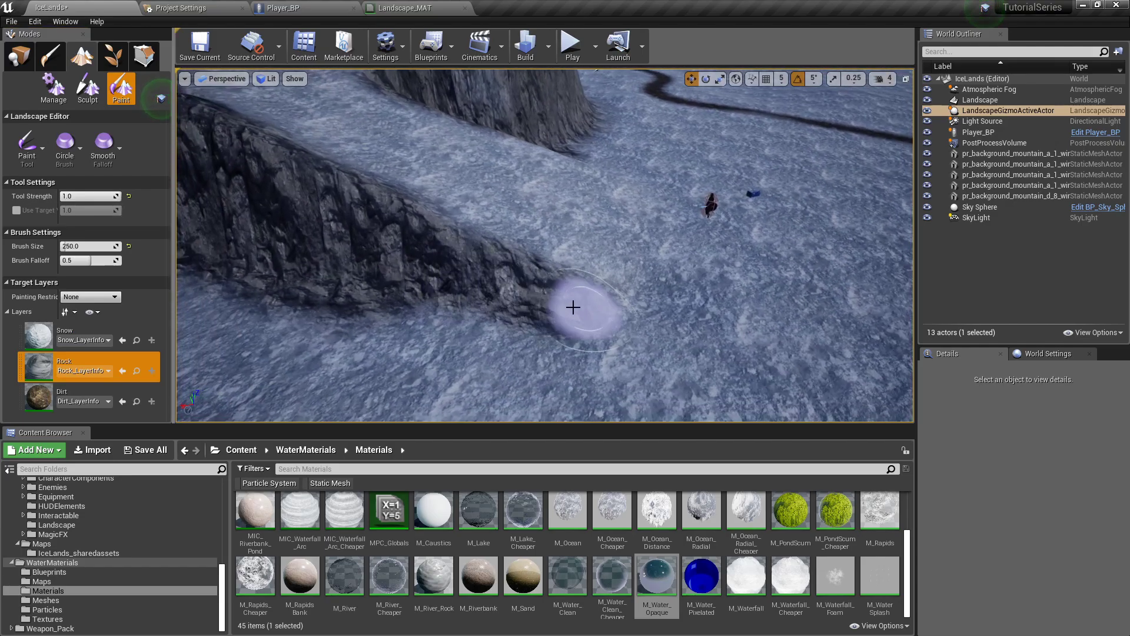
pyautogui.moveTo(504, 285)
pyautogui.mouseDown(button='right')
pyautogui.moveTo(495, 280)
pyautogui.moveTo(616, 251)
pyautogui.mouseUp(button='right')
pyautogui.moveTo(615, 251)
pyautogui.mouseDown()
pyautogui.moveTo(540, 265)
pyautogui.moveTo(500, 320)
pyautogui.moveTo(556, 303)
pyautogui.mouseUp()
# - Paint a Dirt path with brush size 175 from the existing trail around the player character to the foot of the ramp
pyautogui.moveTo(556, 303)
pyautogui.mouseDown(button='right')
pyautogui.moveTo(483, 318)
pyautogui.moveTo(518, 306)
pyautogui.moveTo(500, 318)
pyautogui.mouseUp(button='right')
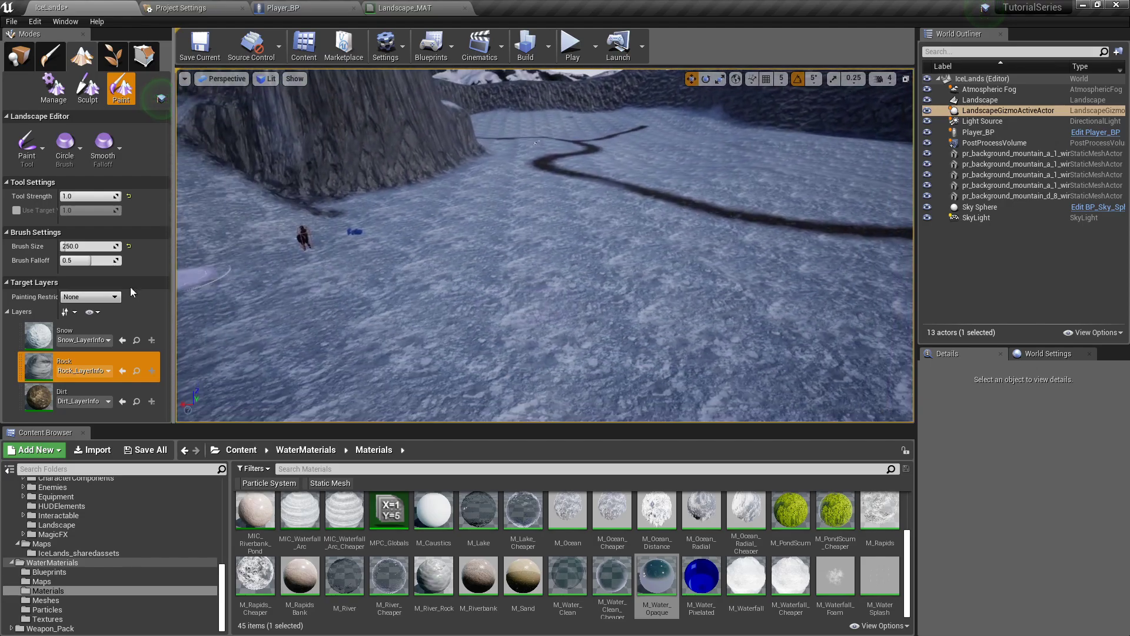
pyautogui.click(58, 395)
pyautogui.click(91, 246)
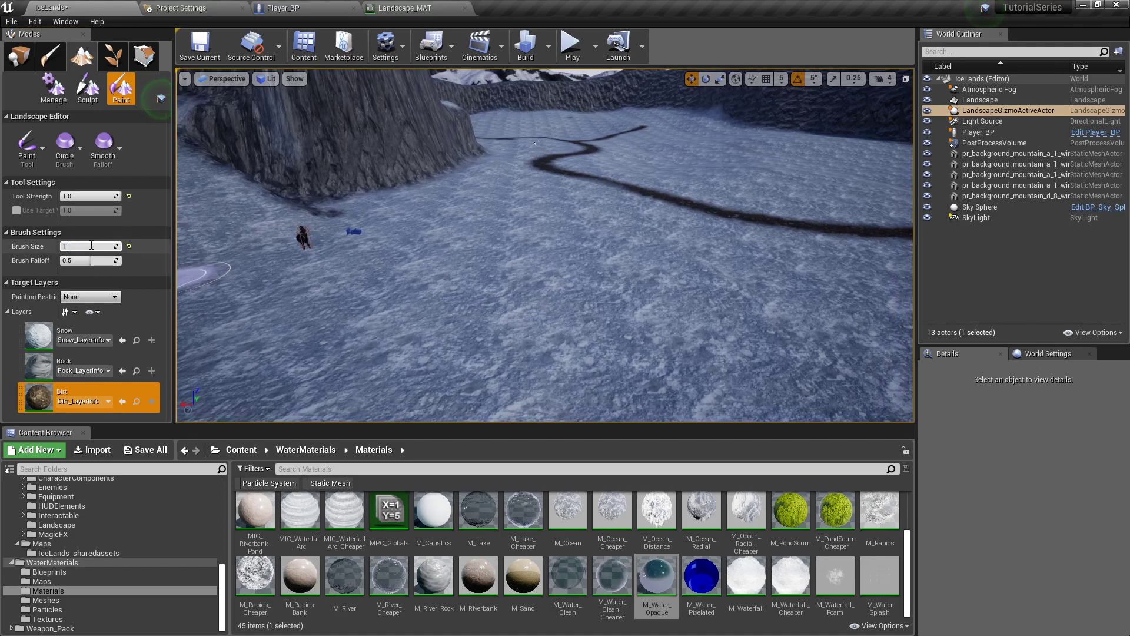
pyautogui.press('Return')
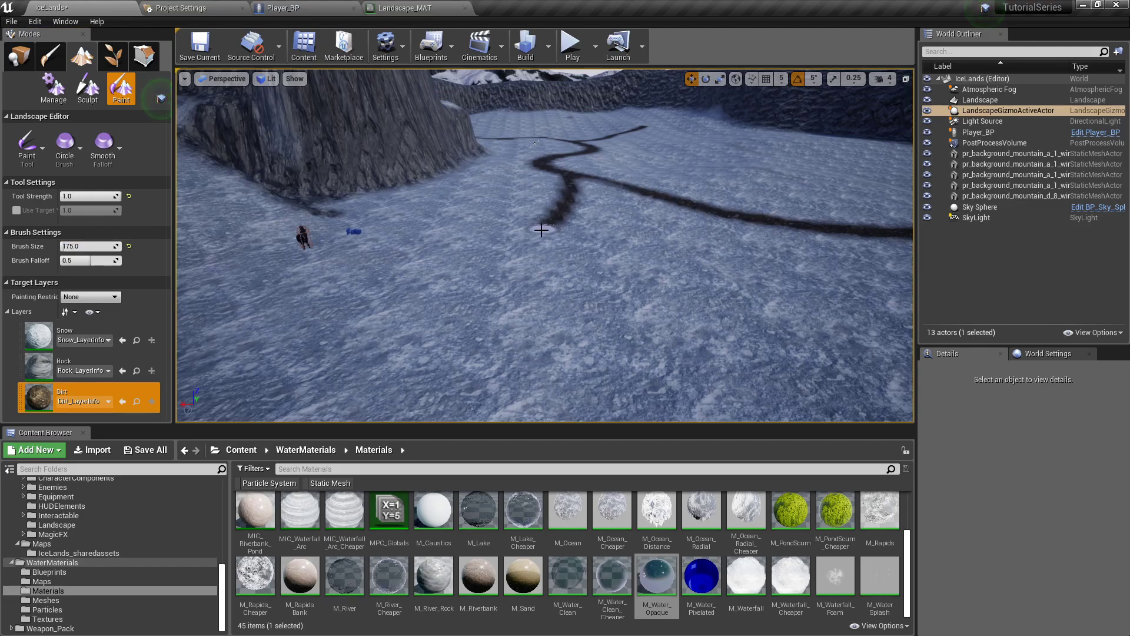
pyautogui.moveTo(302, 271); pyautogui.dragTo(220, 263, button='right')
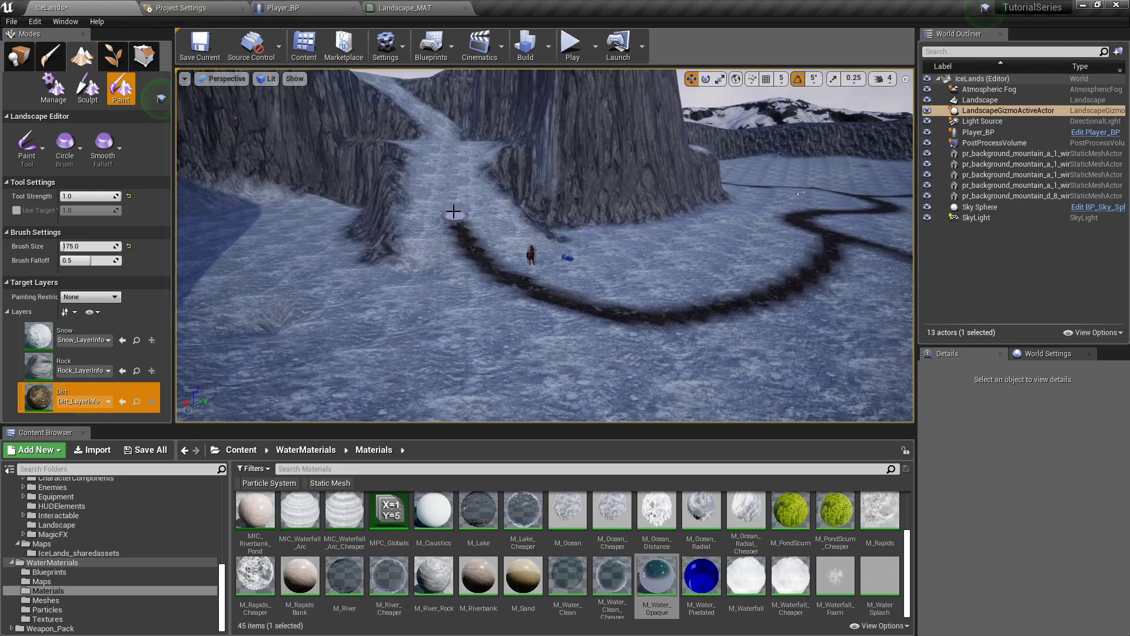
# - Continue the Dirt path up the ramp between the cliffs and onto the upper plateau
pyautogui.moveTo(449, 165); pyautogui.dragTo(412, 121, button='right')
pyautogui.press('w')
pyautogui.moveTo(519, 277); pyautogui.dragTo(519, 277, button='right')
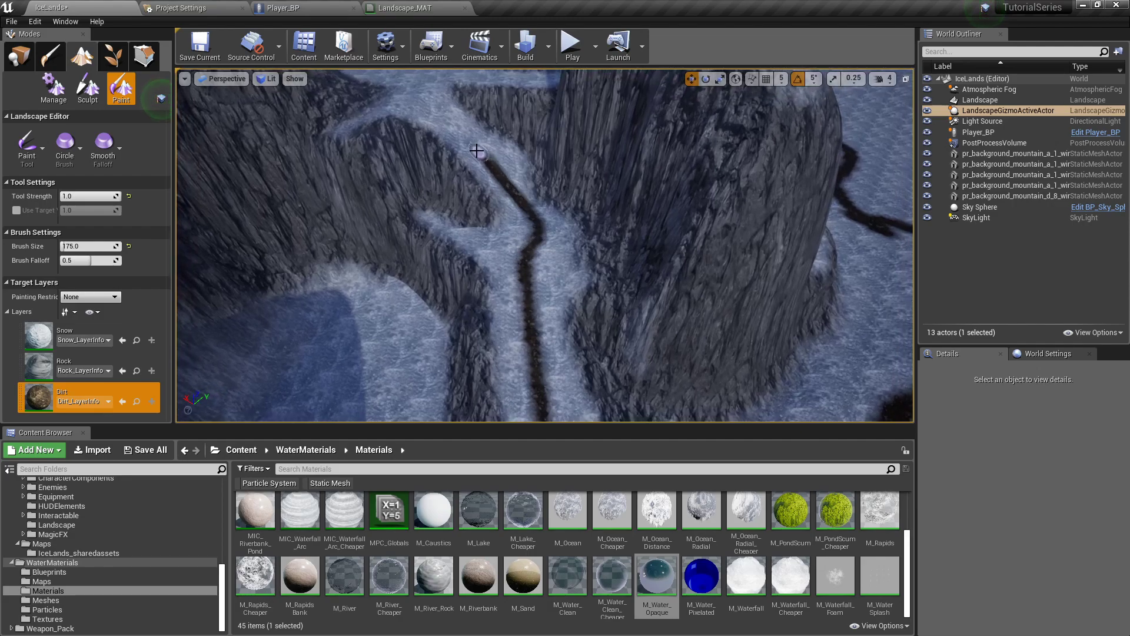
pyautogui.moveTo(422, 98); pyautogui.dragTo(422, 98, button='right')
pyautogui.moveTo(598, 228); pyautogui.dragTo(598, 228, button='right')
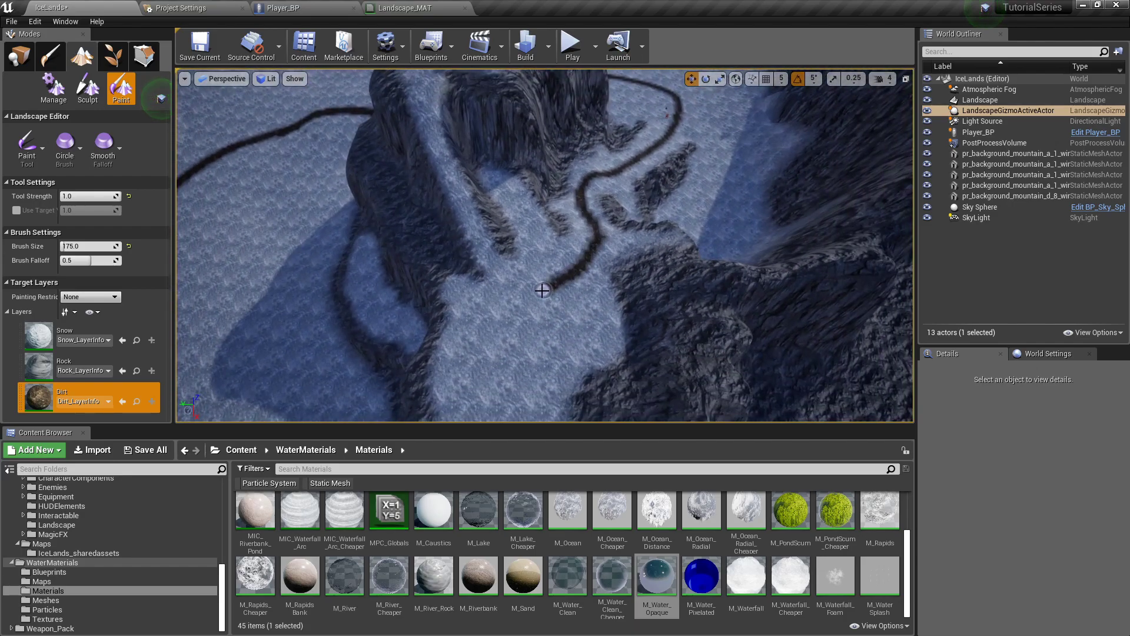
# - Set the brush size to 125 and extend the Dirt path from the plateau along the narrow ridge
pyautogui.click(89, 247)
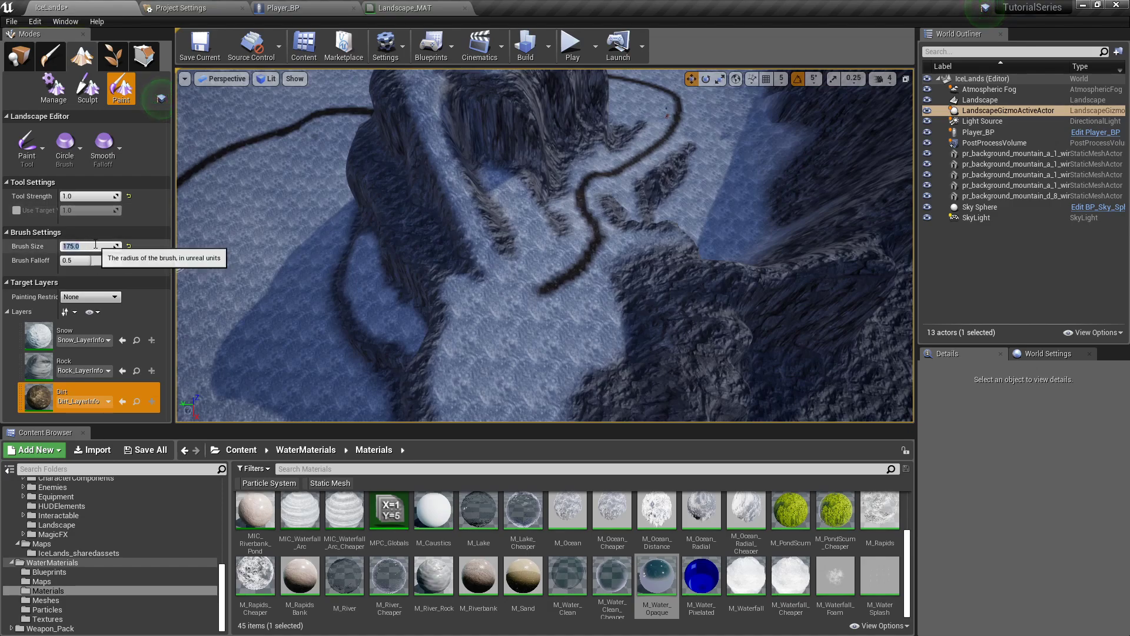
pyautogui.write('125')
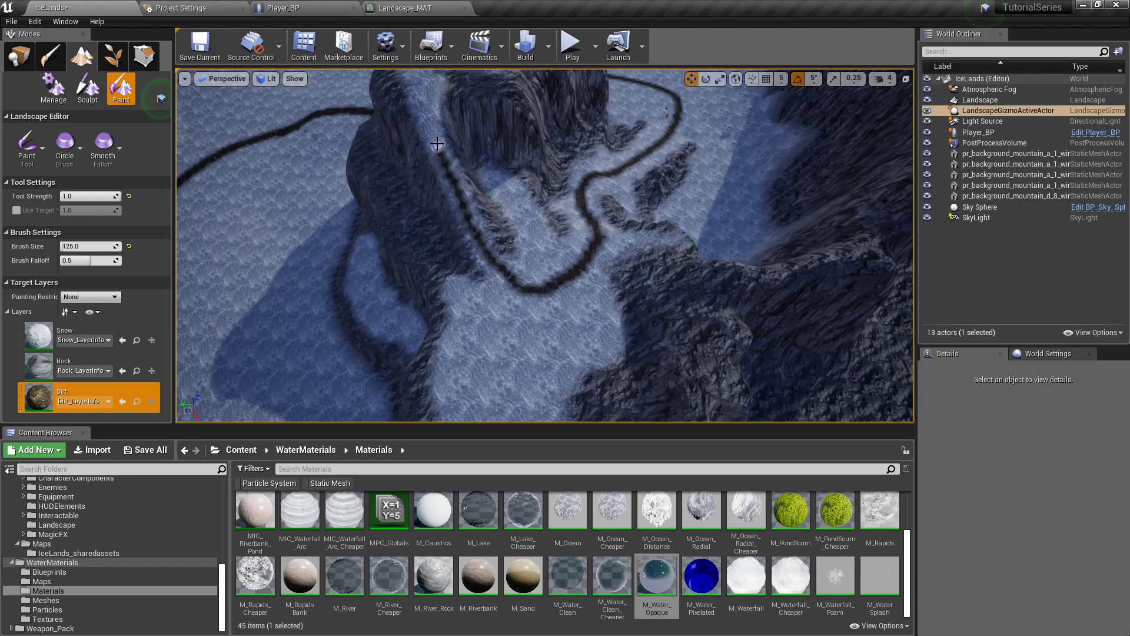
pyautogui.moveTo(425, 94)
pyautogui.mouseDown(button='right')
pyautogui.moveTo(506, 71)
pyautogui.moveTo(553, 112)
pyautogui.moveTo(471, 168)
pyautogui.mouseUp(button='right')
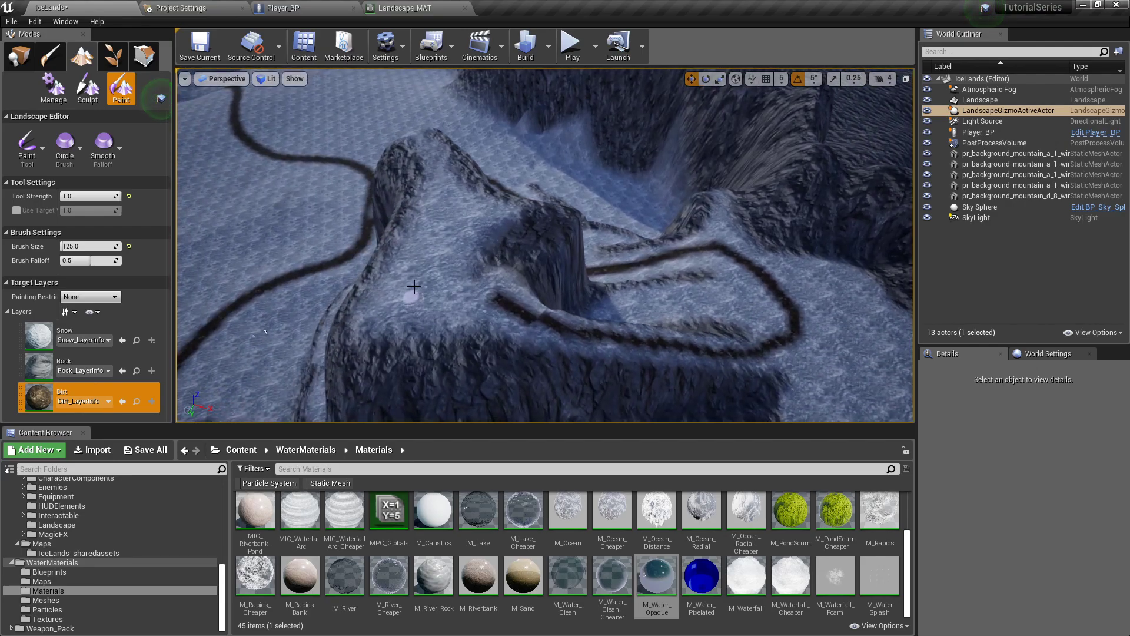
# - Fly over the landscape and examine the painted dirt trails, the plain and its open edges
pyautogui.moveTo(579, 210)
pyautogui.mouseDown(button='right')
pyautogui.moveTo(706, 200)
pyautogui.moveTo(806, 218)
pyautogui.moveTo(766, 236)
pyautogui.moveTo(636, 206)
pyautogui.moveTo(579, 209)
pyautogui.mouseUp(button='right')
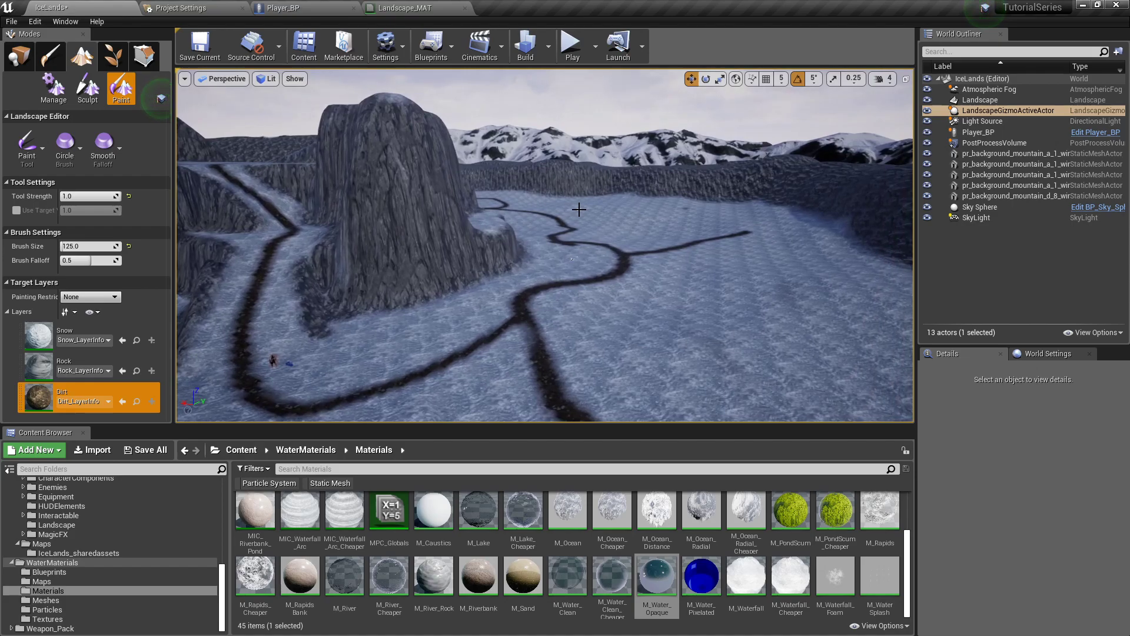
pyautogui.press('w')
pyautogui.moveTo(615, 229); pyautogui.dragTo(613, 224, button='right')
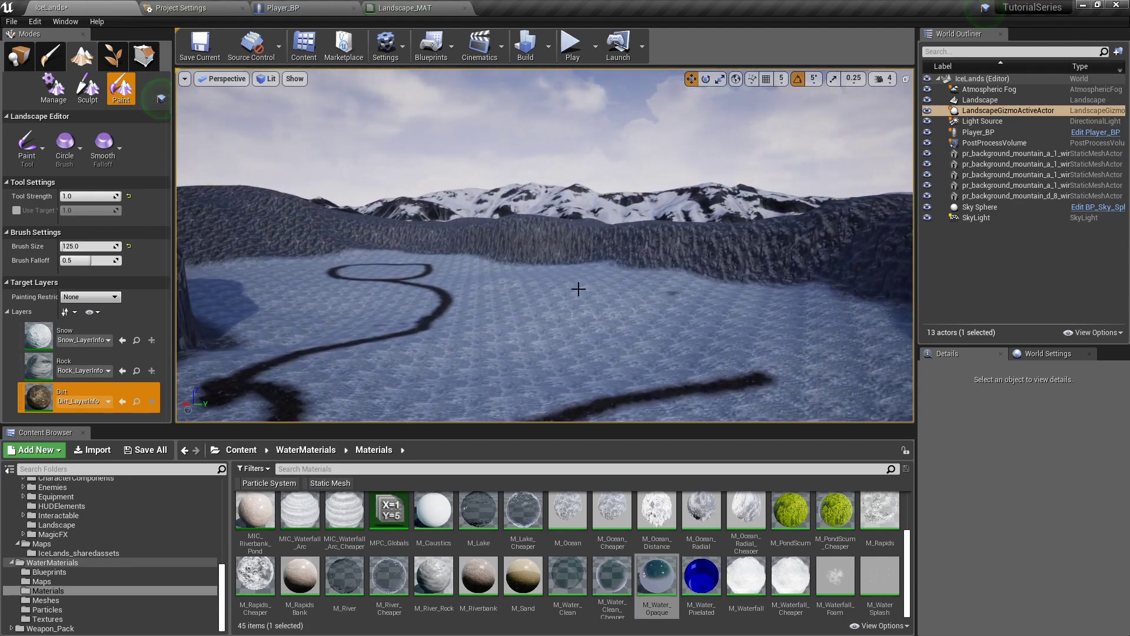
pyautogui.moveTo(577, 289); pyautogui.dragTo(498, 306, button='right')
pyautogui.press('w')
pyautogui.moveTo(600, 302); pyautogui.dragTo(606, 278, button='right')
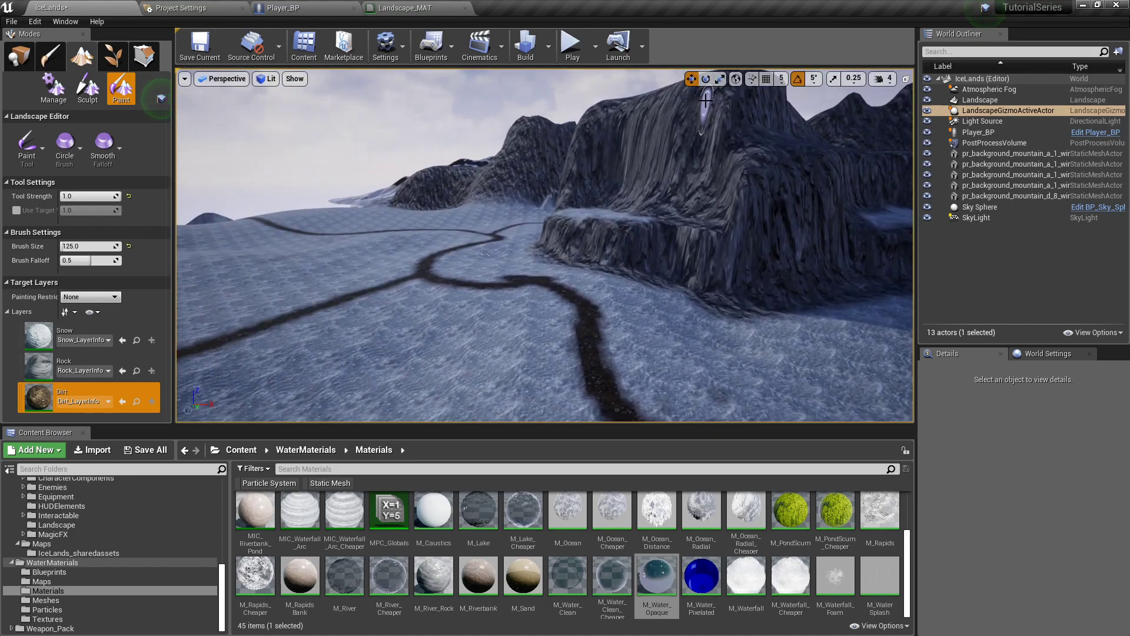
pyautogui.moveTo(486, 253)
pyautogui.mouseDown(button='right')
pyautogui.moveTo(418, 233)
pyautogui.moveTo(377, 195)
pyautogui.moveTo(488, 276)
pyautogui.moveTo(606, 253)
pyautogui.mouseUp(button='right')
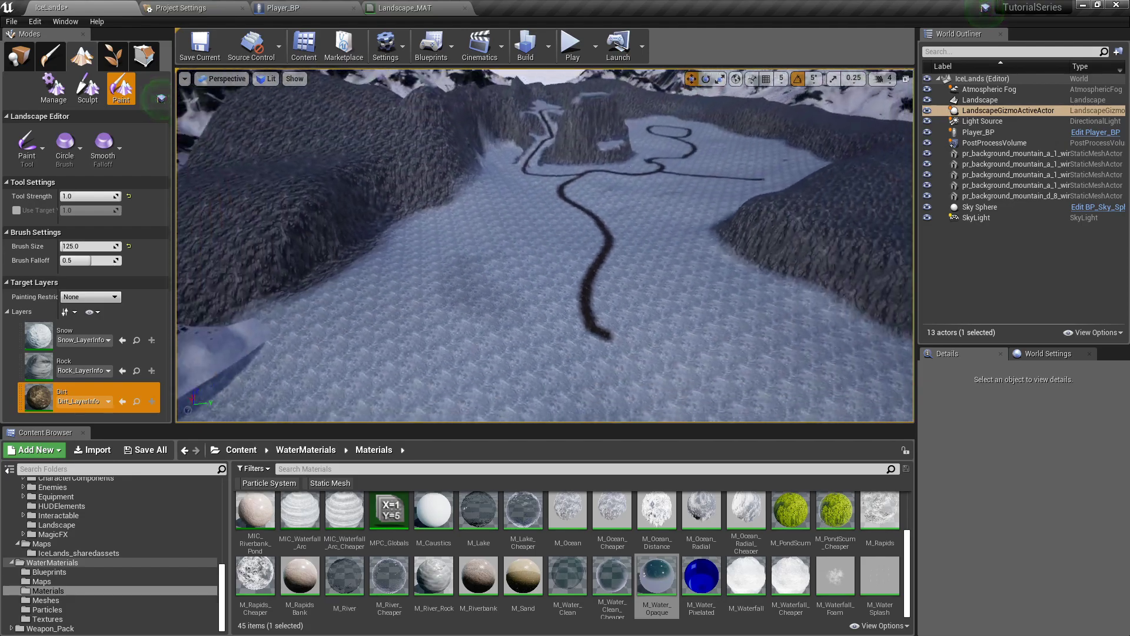
pyautogui.moveTo(388, 282); pyautogui.dragTo(389, 268, button='right')
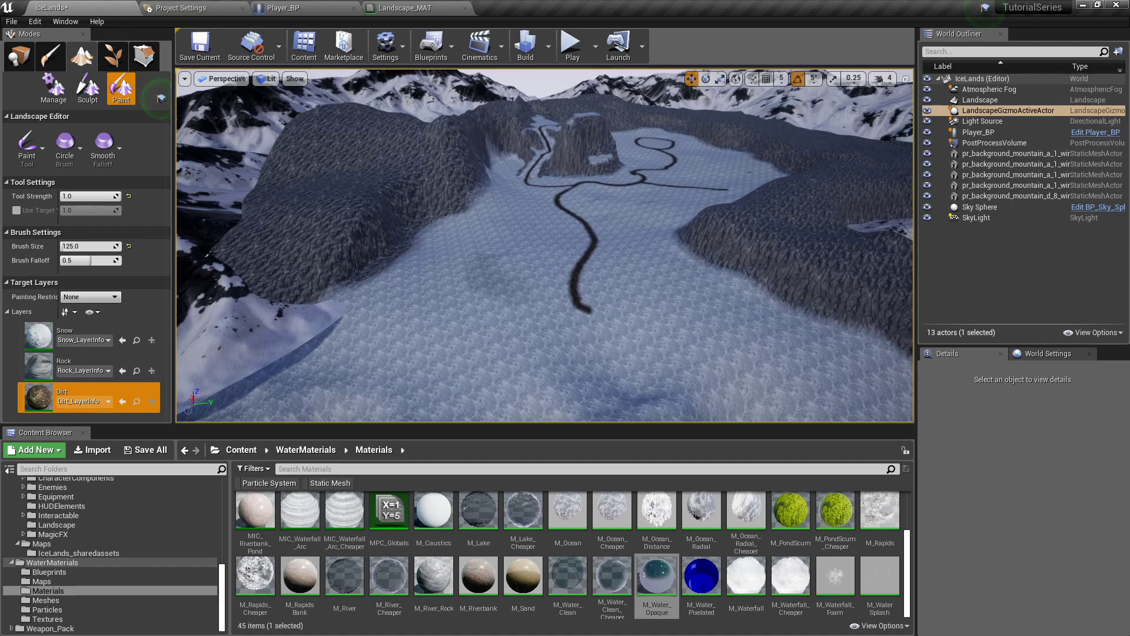
pyautogui.moveTo(508, 252); pyautogui.dragTo(448, 170, button='right')
pyautogui.press('w')
pyautogui.moveTo(503, 218); pyautogui.dragTo(539, 234, button='right')
pyautogui.press('s')
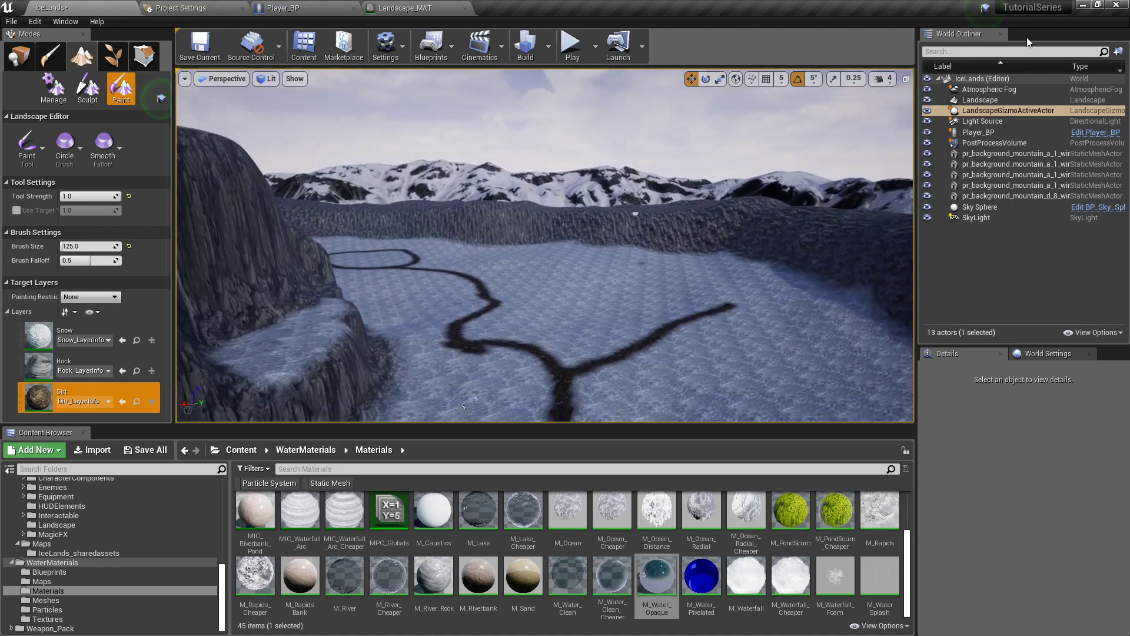
pyautogui.click(1082, 6)
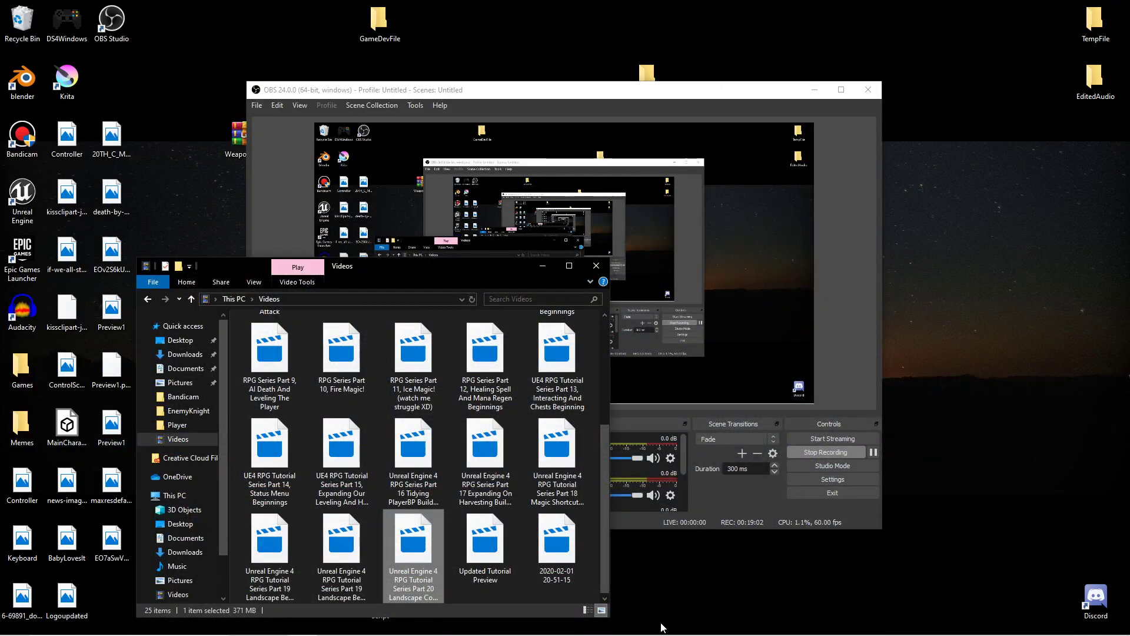
pyautogui.click(448, 624)
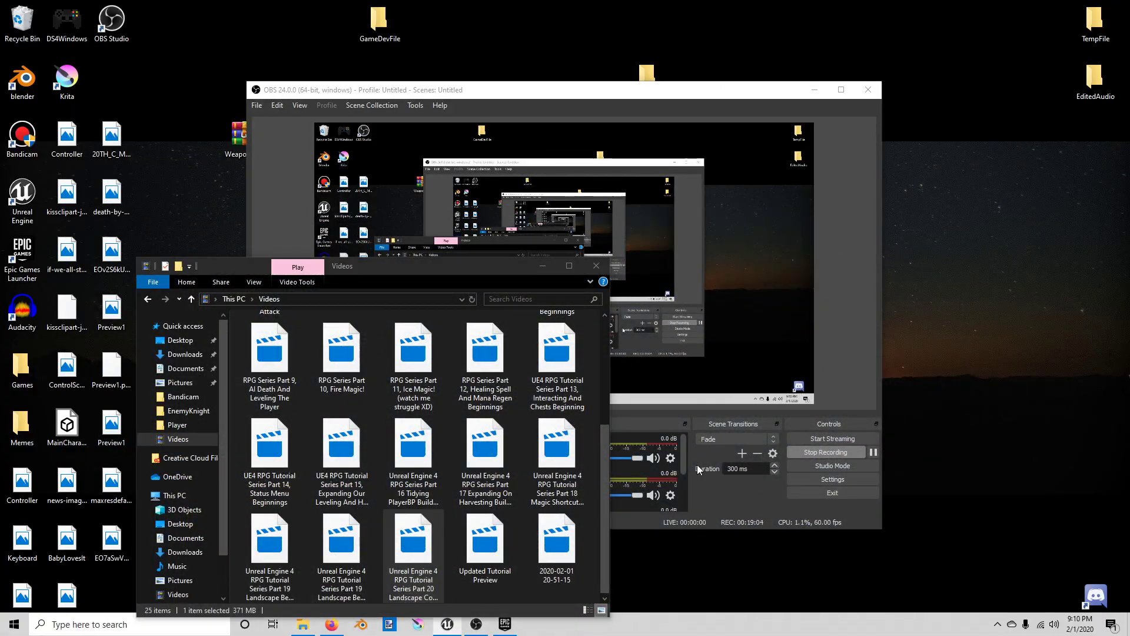
# - Place a basic Cube at the snowy shore beyond the trail's end and set its X and Y scale to 1000
pyautogui.click(19, 56)
pyautogui.moveTo(399, 206); pyautogui.dragTo(393, 207, button='right')
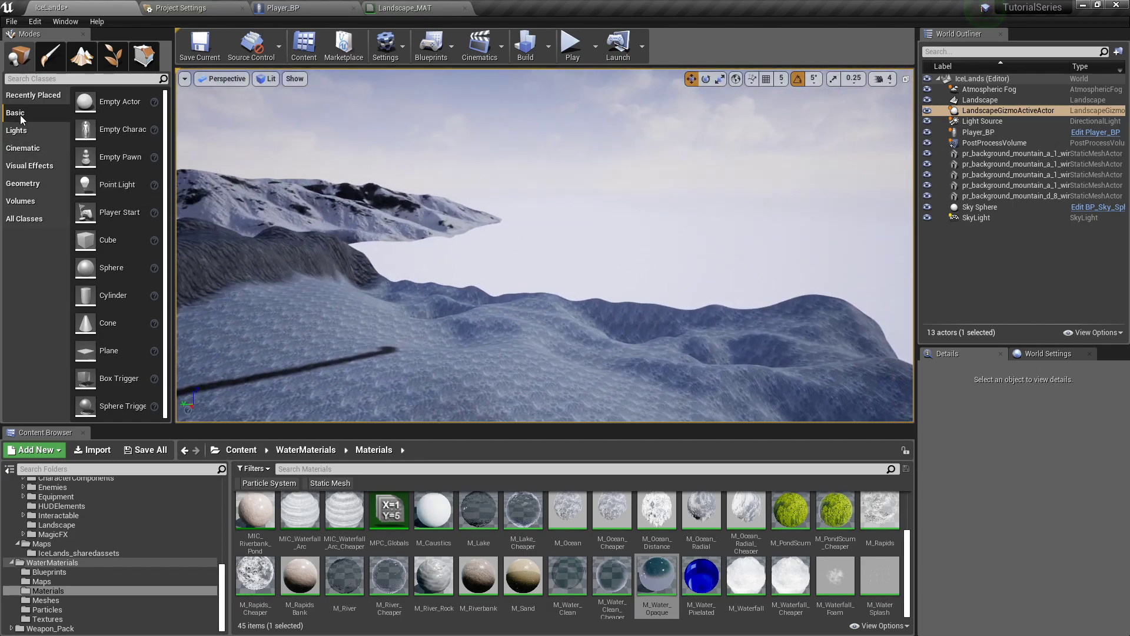
pyautogui.moveTo(108, 240); pyautogui.dragTo(393, 343)
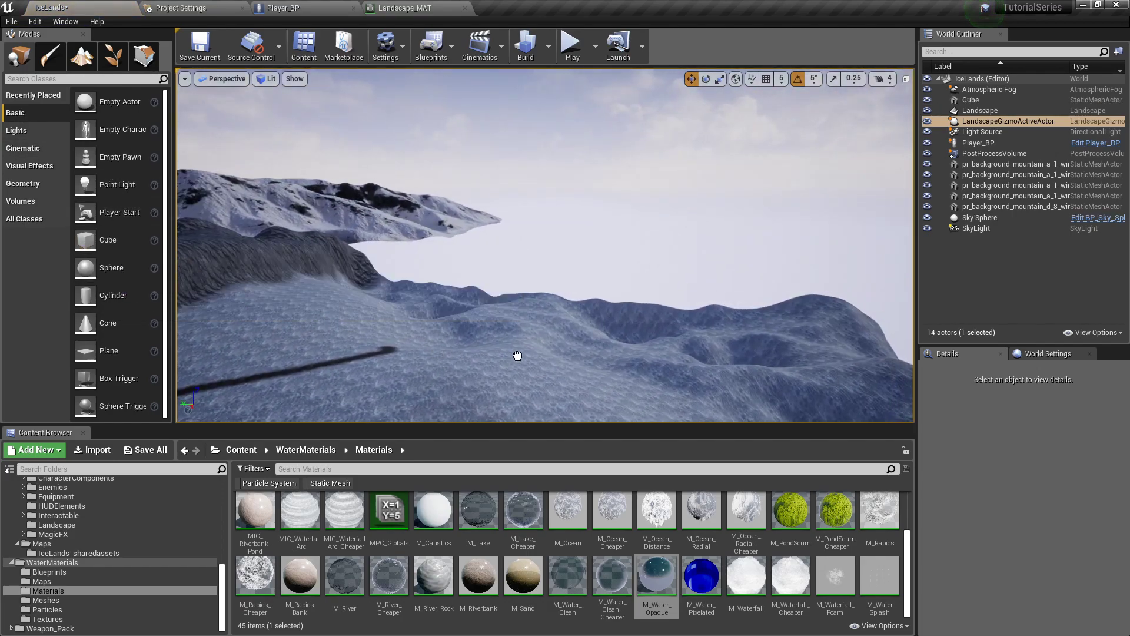
pyautogui.moveTo(518, 355); pyautogui.dragTo(516, 348)
pyautogui.moveTo(596, 354); pyautogui.dragTo(596, 353, button='right')
pyautogui.write('1000')
pyautogui.click(1043, 485)
pyautogui.write('100')
pyautogui.press('Return')
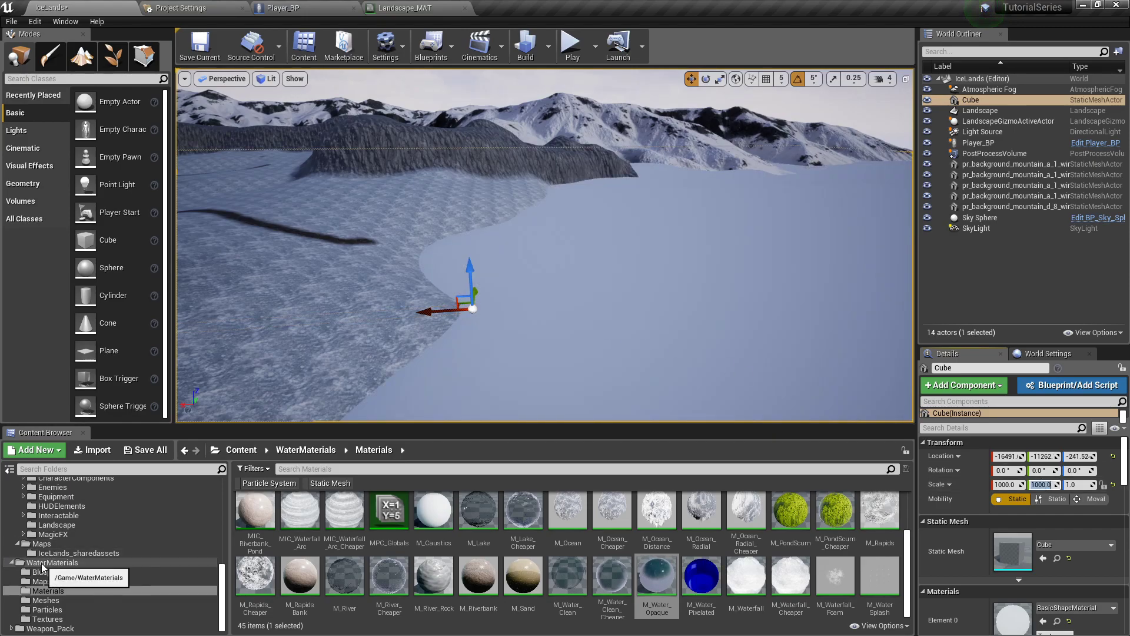
# - Move the huge cube outward so it spreads beyond the open end of the landscape
pyautogui.press('s')
pyautogui.moveTo(672, 302); pyautogui.dragTo(514, 325, button='right')
pyautogui.moveTo(479, 277); pyautogui.dragTo(804, 245)
pyautogui.moveTo(643, 281); pyautogui.dragTo(759, 321, button='right')
pyautogui.press('s')
pyautogui.moveTo(883, 274); pyautogui.dragTo(567, 215, button='right')
pyautogui.moveTo(537, 162); pyautogui.dragTo(563, 170)
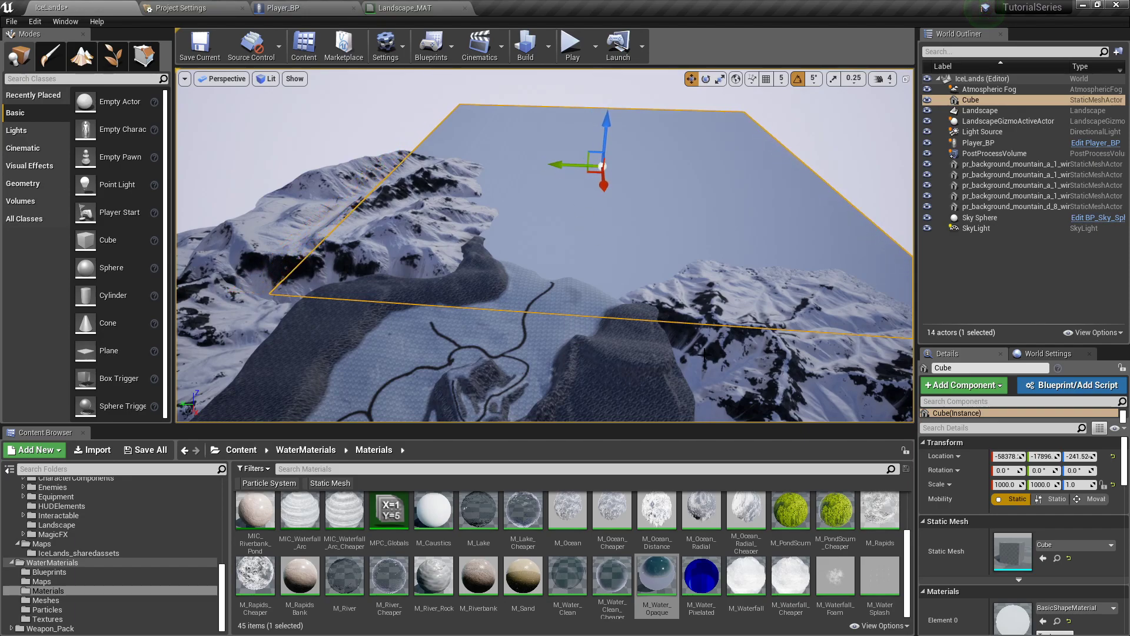
# - Apply the M_Water_Opaque material to the cube and frame it in the viewport
pyautogui.moveTo(657, 574); pyautogui.dragTo(603, 232)
pyautogui.press('w')
pyautogui.moveTo(602, 233); pyautogui.dragTo(637, 283, button='right')
pyautogui.press('f')
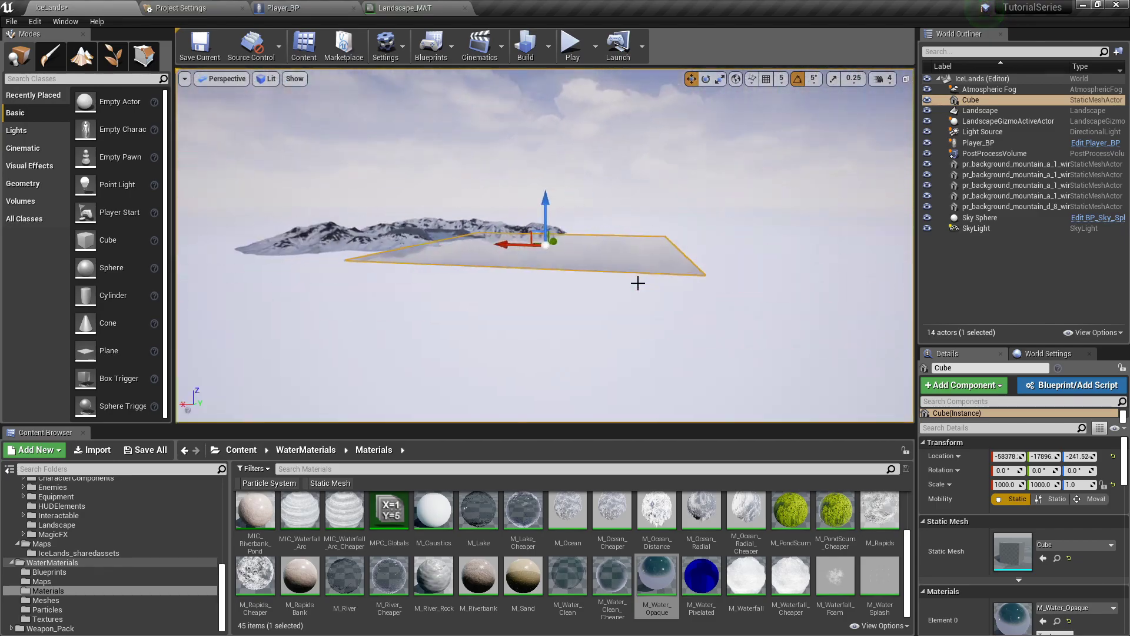
# - Raise the water cube to a Z location of about 176 at the snowy shoreline, and deselect it
pyautogui.moveTo(576, 224); pyautogui.dragTo(563, 218, button='right')
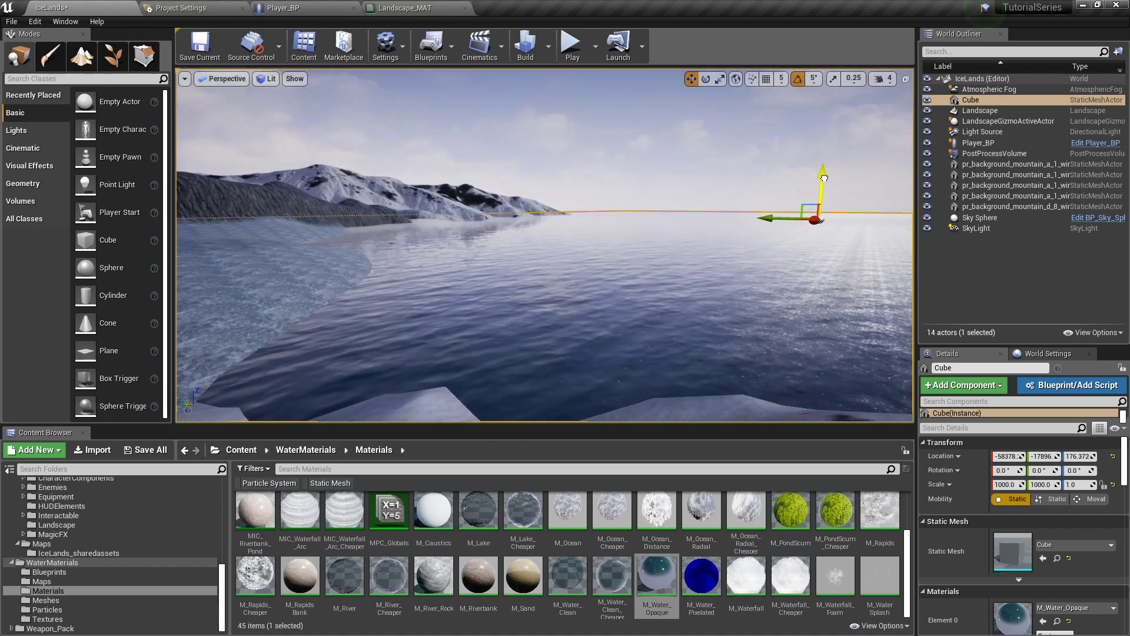
pyautogui.moveTo(572, 218)
pyautogui.mouseDown(button='right')
pyautogui.moveTo(379, 215)
pyautogui.moveTo(572, 219)
pyautogui.mouseUp(button='right')
pyautogui.press('Escape')
# - Return to landscape painting and make Rock the target layer
pyautogui.moveTo(623, 228); pyautogui.dragTo(359, 259, button='right')
pyautogui.press('w')
pyautogui.click(93, 65)
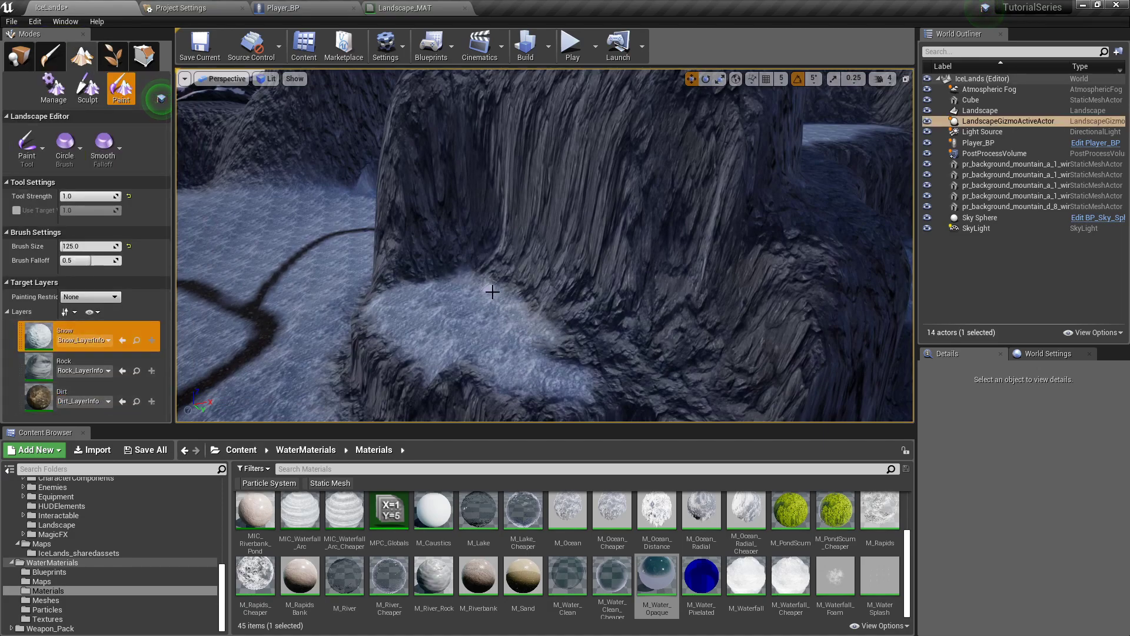
pyautogui.press('s')
pyautogui.moveTo(550, 330); pyautogui.dragTo(490, 304, button='right')
pyautogui.press('a')
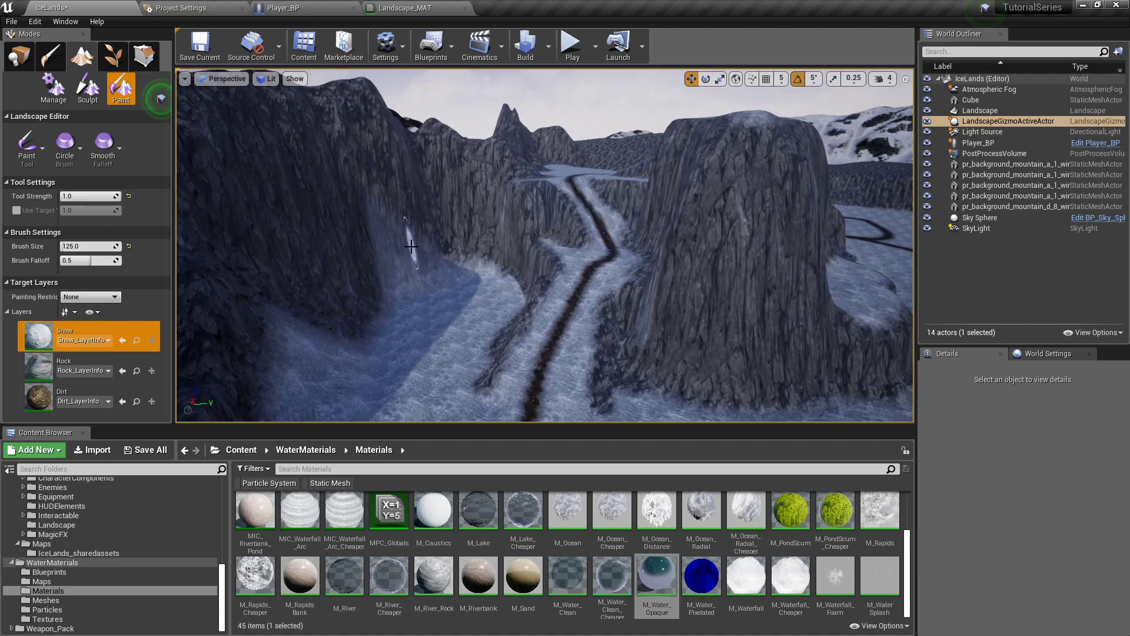
pyautogui.click(65, 395)
pyautogui.click(57, 371)
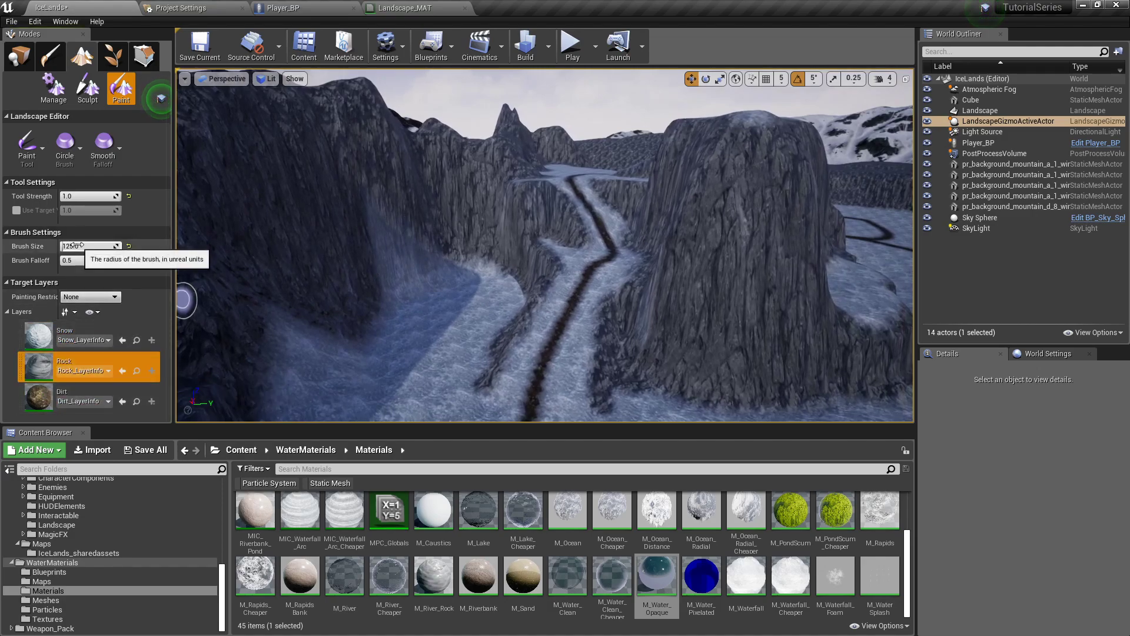
# - Switch the landscape paint tool to Smooth with a tool strength of 0.05 and a brush size of 500
pyautogui.moveTo(316, 265)
pyautogui.mouseDown(button='right')
pyautogui.moveTo(560, 260)
pyautogui.moveTo(471, 318)
pyautogui.mouseUp(button='right')
pyautogui.moveTo(755, 272); pyautogui.dragTo(801, 235, button='right')
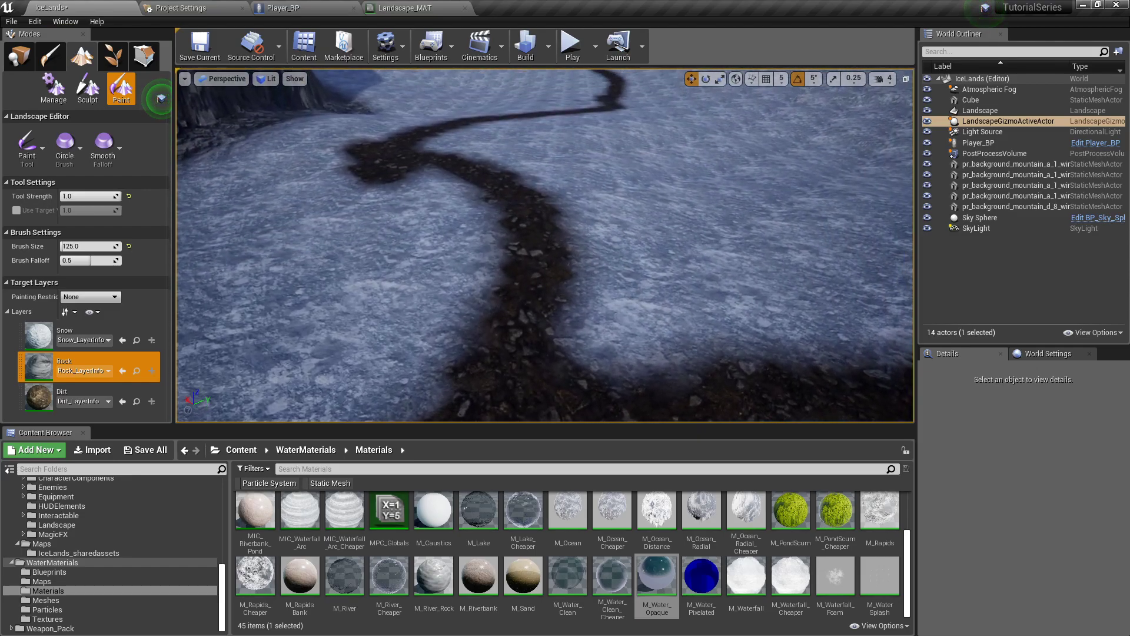
pyautogui.moveTo(489, 303)
pyautogui.mouseDown(button='right')
pyautogui.moveTo(488, 224)
pyautogui.moveTo(514, 307)
pyautogui.mouseUp(button='right')
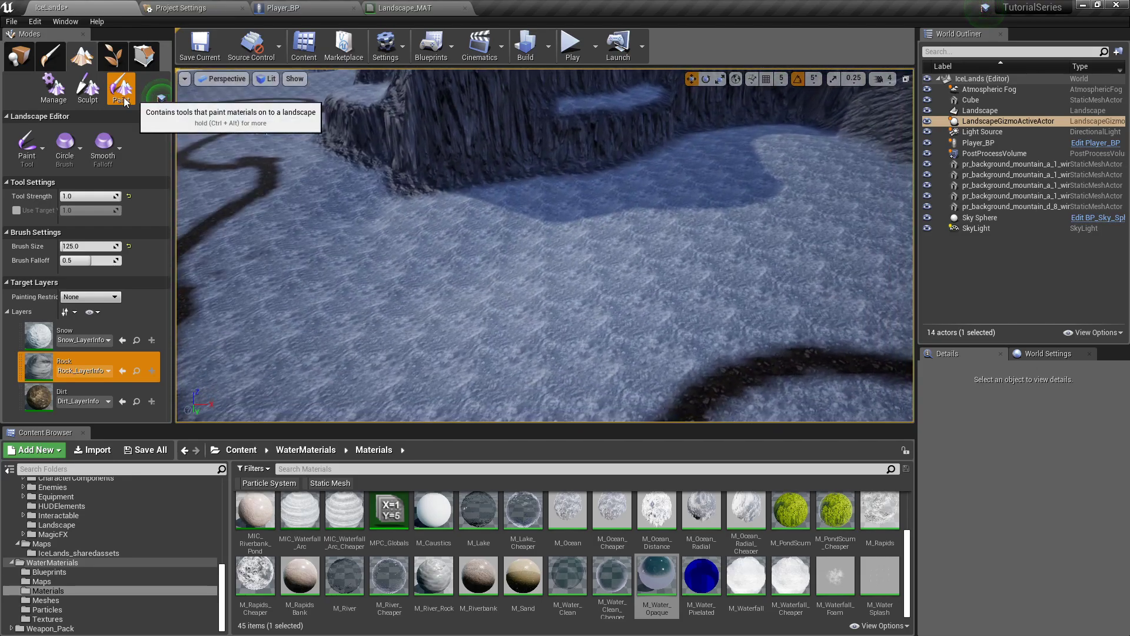
pyautogui.click(27, 147)
pyautogui.click(34, 245)
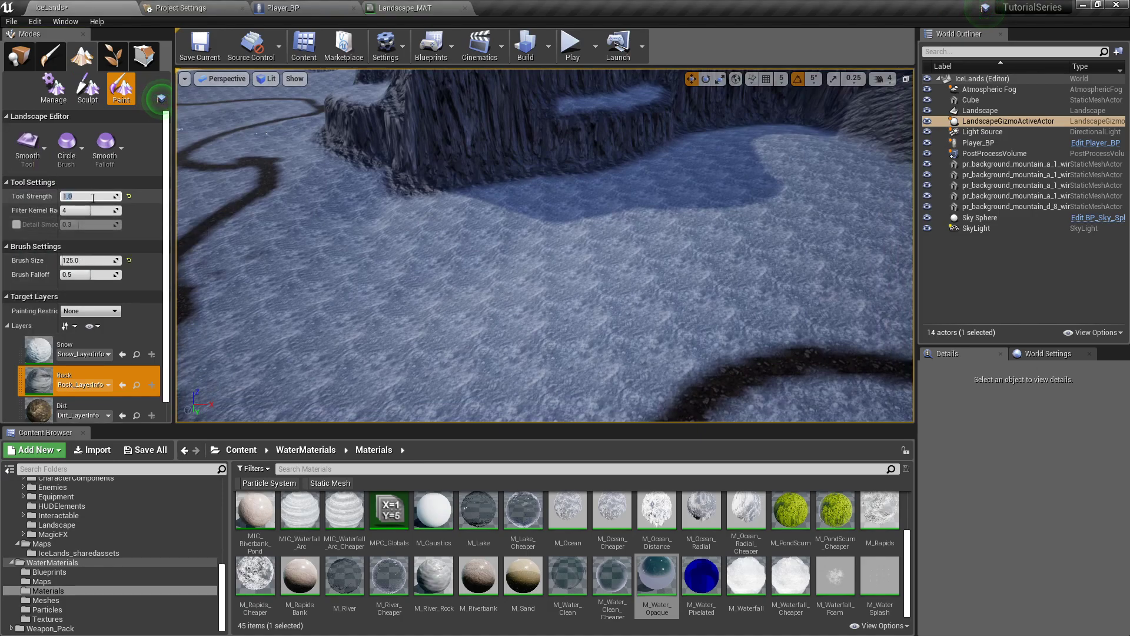
pyautogui.click(88, 262)
pyautogui.write('500')
pyautogui.press('Return')
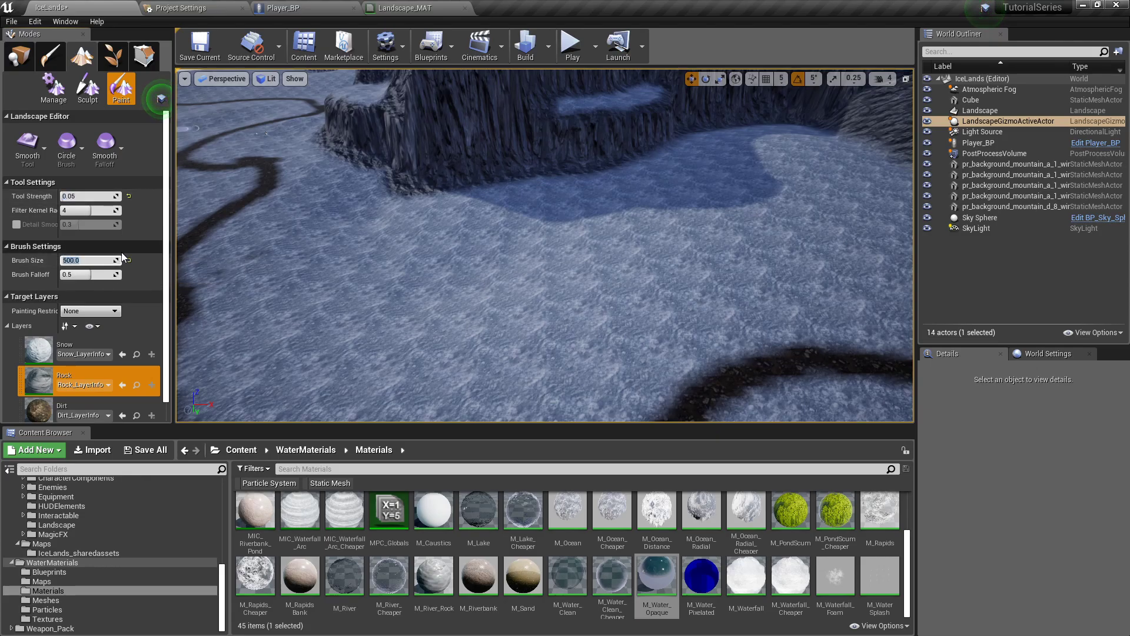
# - Frame the looping dirt trail from above and make Snow the target layer for smoothing
pyautogui.moveTo(353, 222)
pyautogui.mouseDown(button='right')
pyautogui.moveTo(400, 265)
pyautogui.moveTo(447, 247)
pyautogui.mouseUp(button='right')
pyautogui.moveTo(329, 188); pyautogui.dragTo(422, 220, button='right')
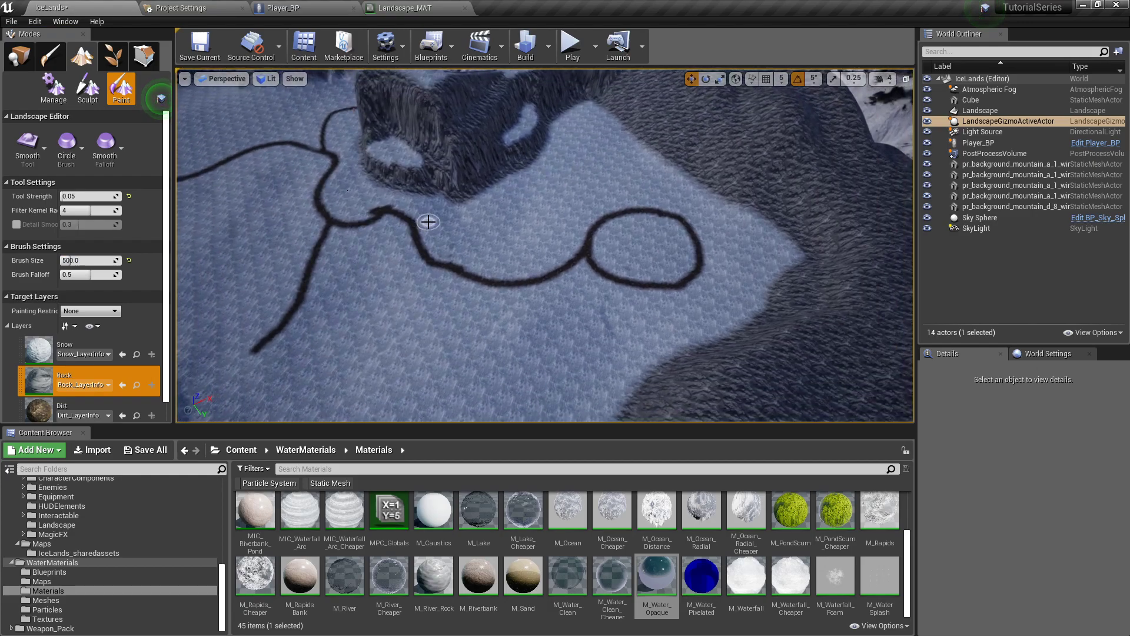
pyautogui.press('F11')
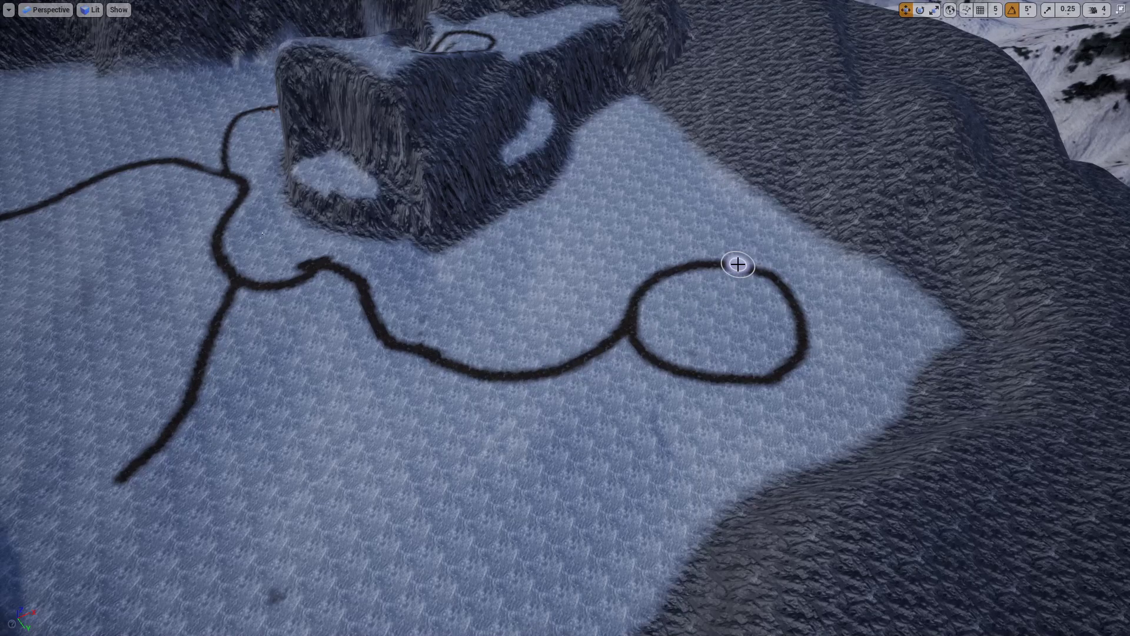
pyautogui.press('F11')
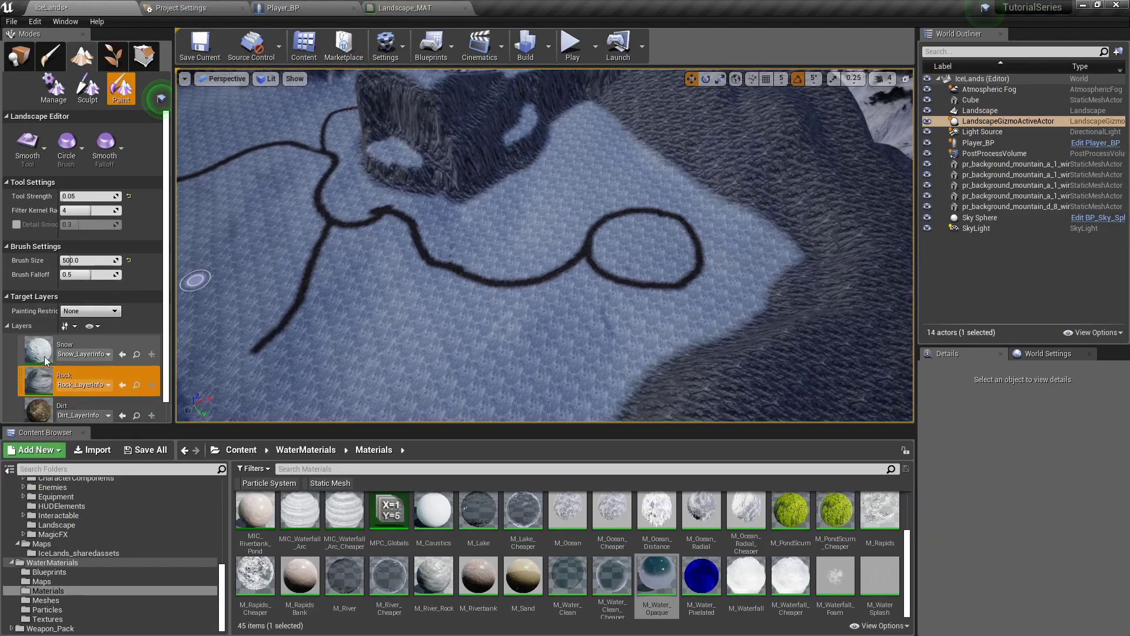
pyautogui.click(30, 147)
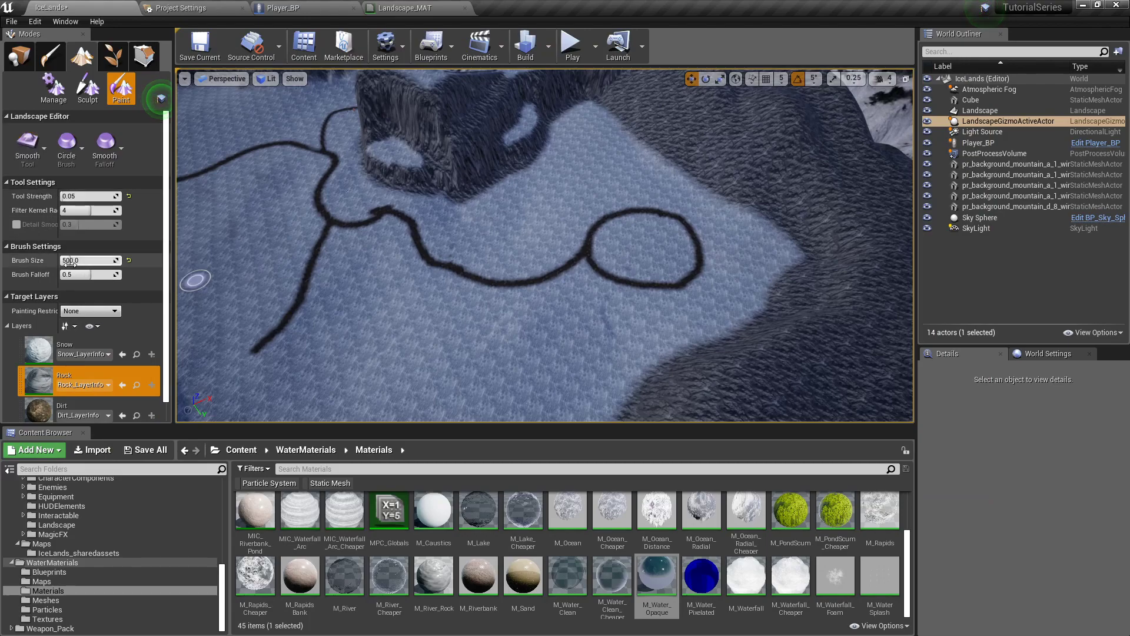
pyautogui.click(64, 347)
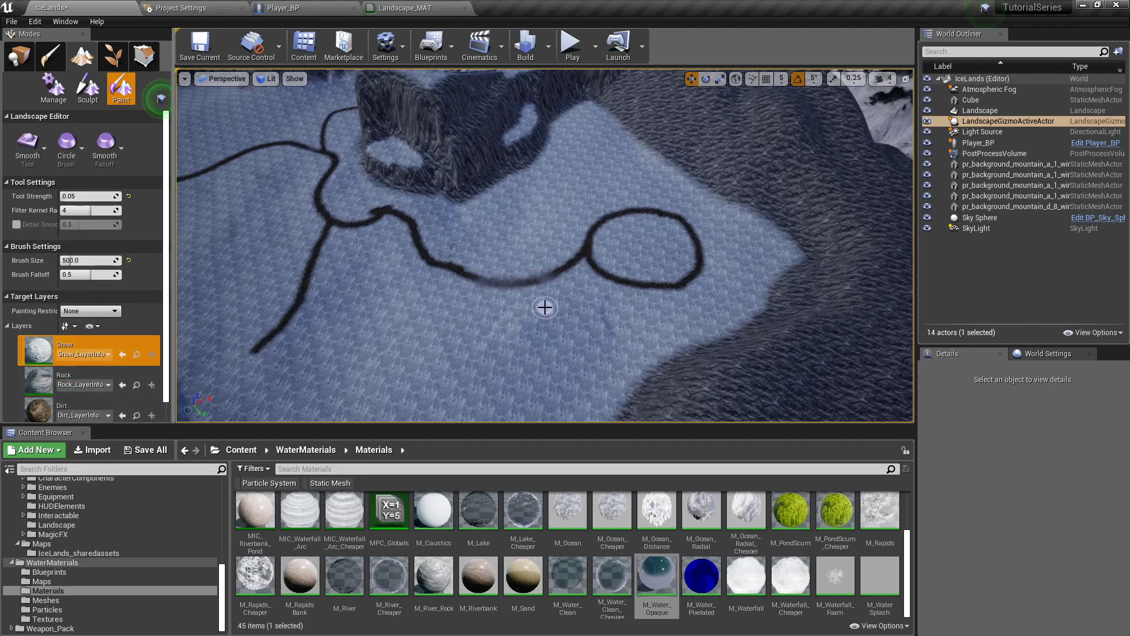
# - Try smoothing the winding dirt trail beside the loop at 0.05 strength, and undo the strokes
pyautogui.press('F11')
pyautogui.moveTo(609, 340)
pyautogui.mouseDown()
pyautogui.moveTo(558, 363)
pyautogui.moveTo(475, 372)
pyautogui.moveTo(398, 347)
pyautogui.mouseUp()
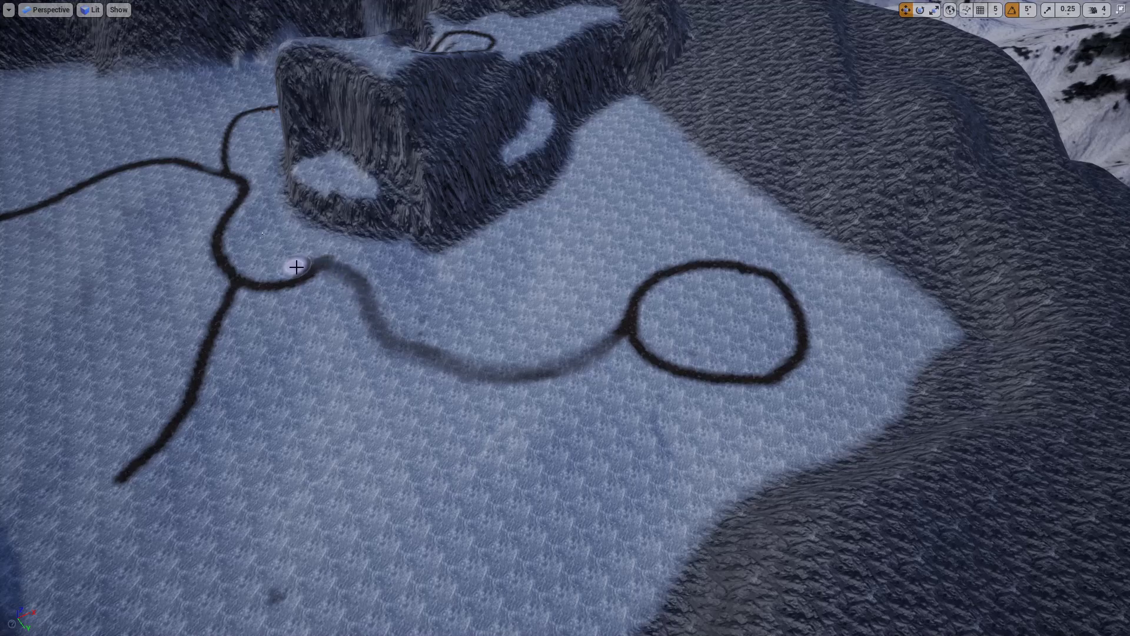
pyautogui.hotkey('ctrl', 'z')
pyautogui.hotkey('ctrl', 'z')
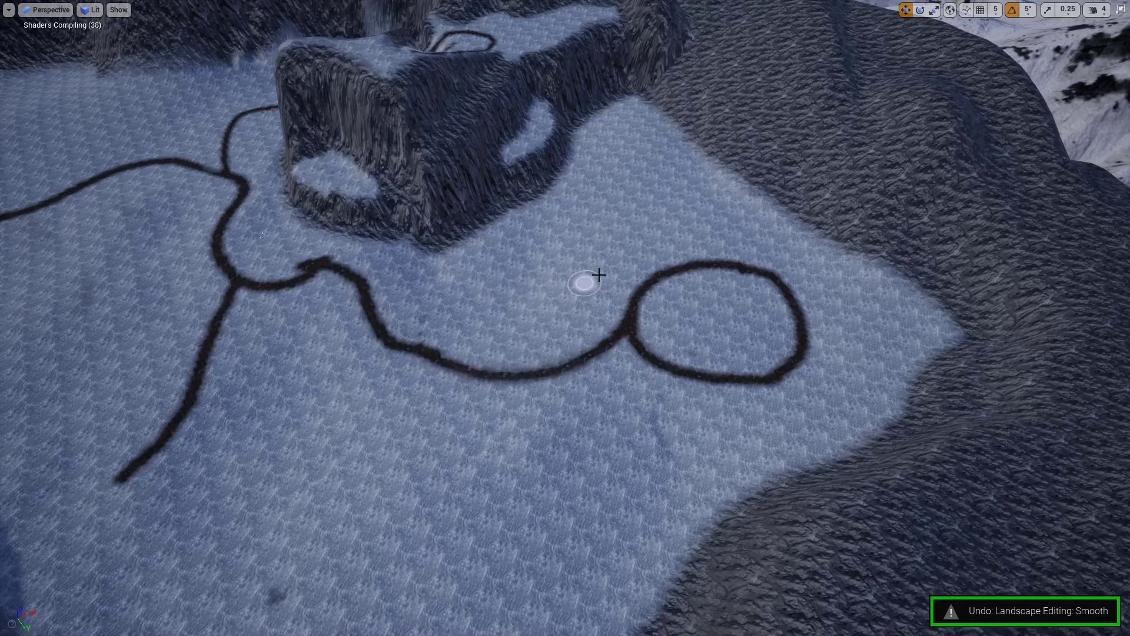
# - Set the Smooth tool's strength to 0.01
pyautogui.press('F11')
pyautogui.click(82, 196)
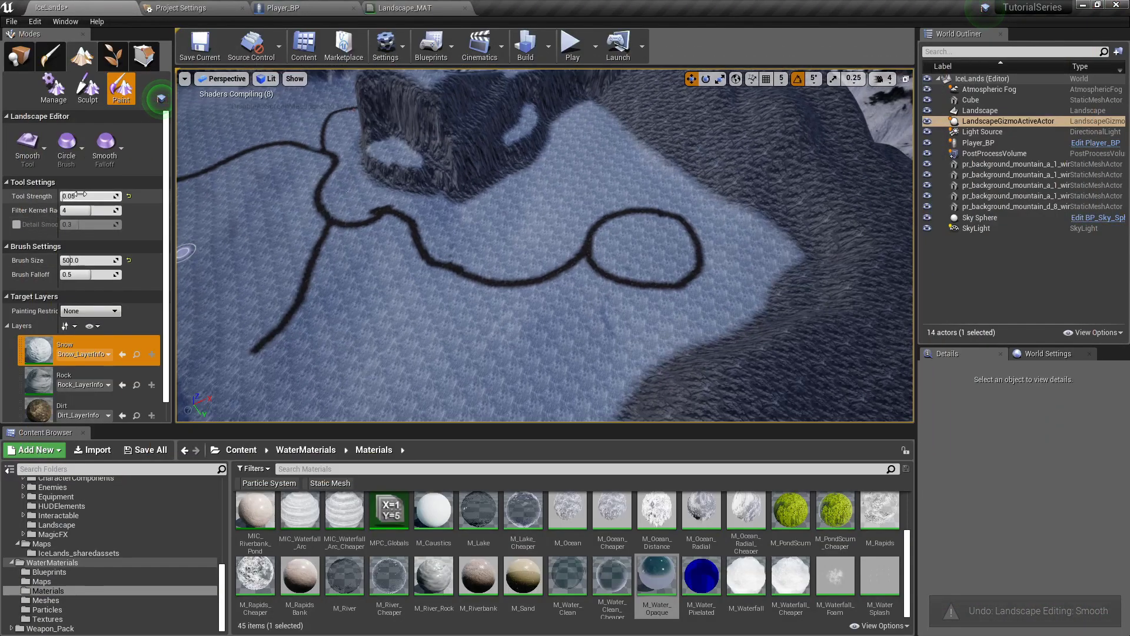
pyautogui.write('0.01')
pyautogui.press('Return')
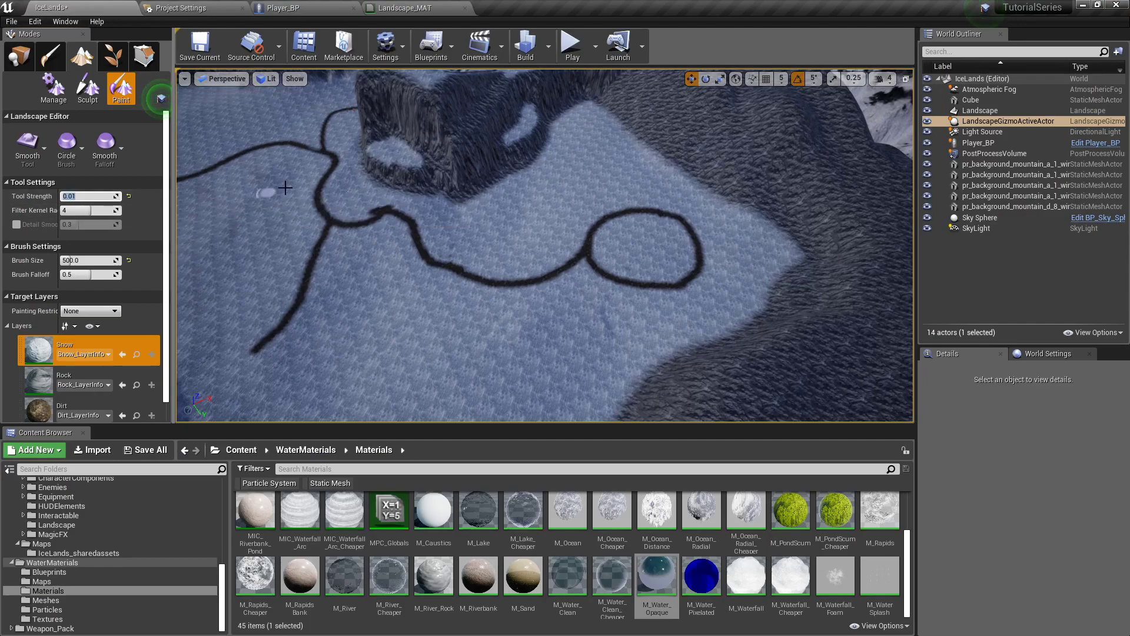
# - Try the Smooth brush on the trail with Detail Smooth enabled, and disable the option again
pyautogui.click(16, 224)
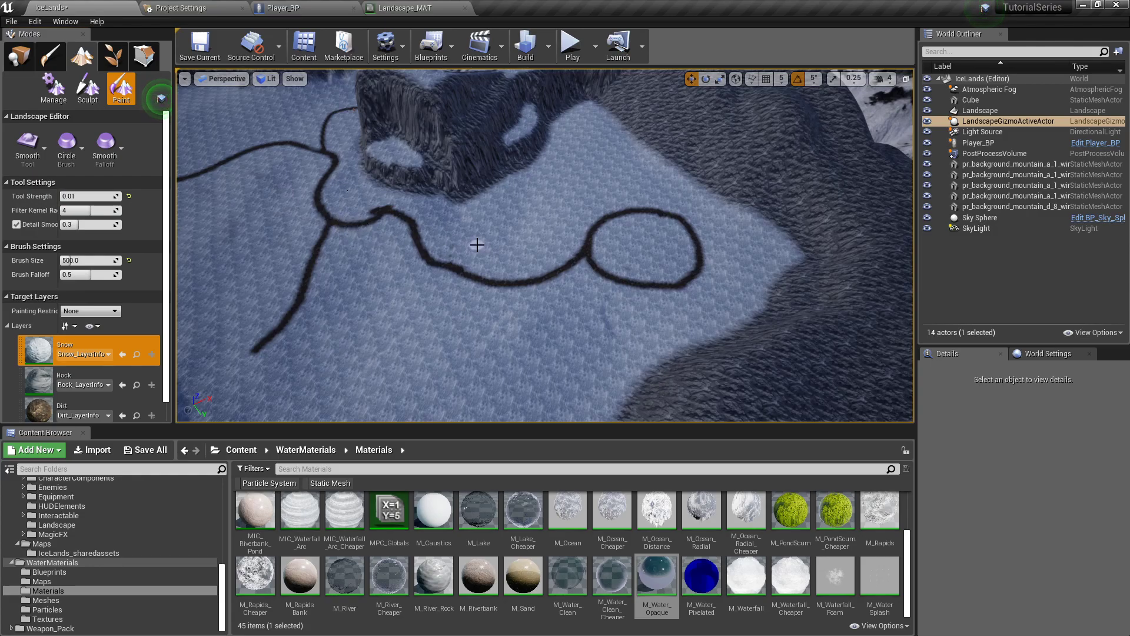
pyautogui.press('F11')
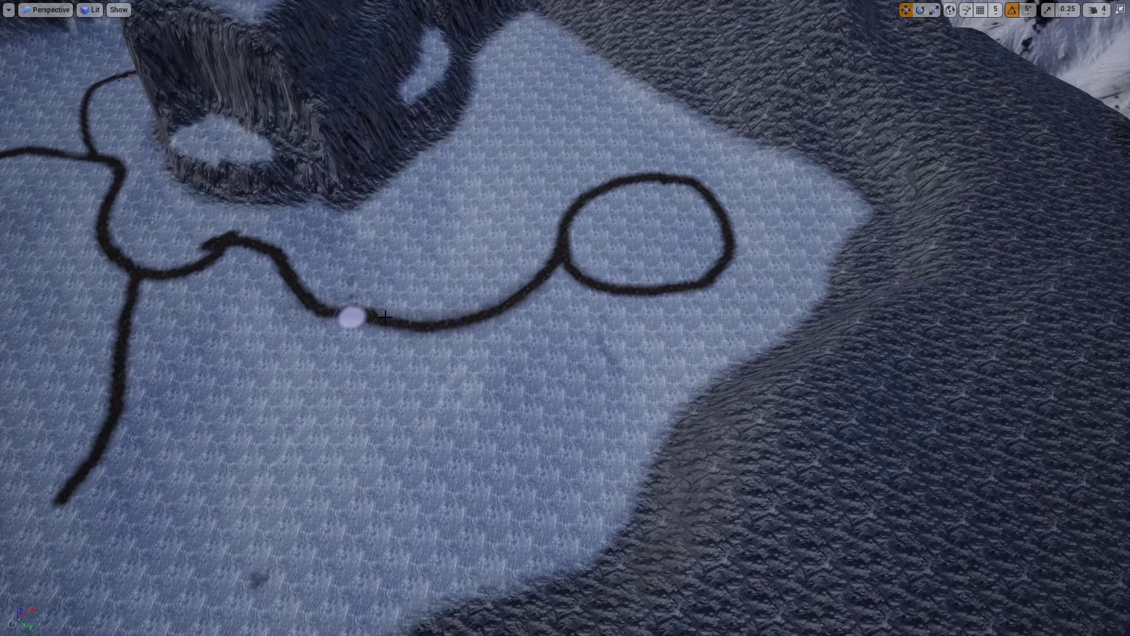
pyautogui.press('F11')
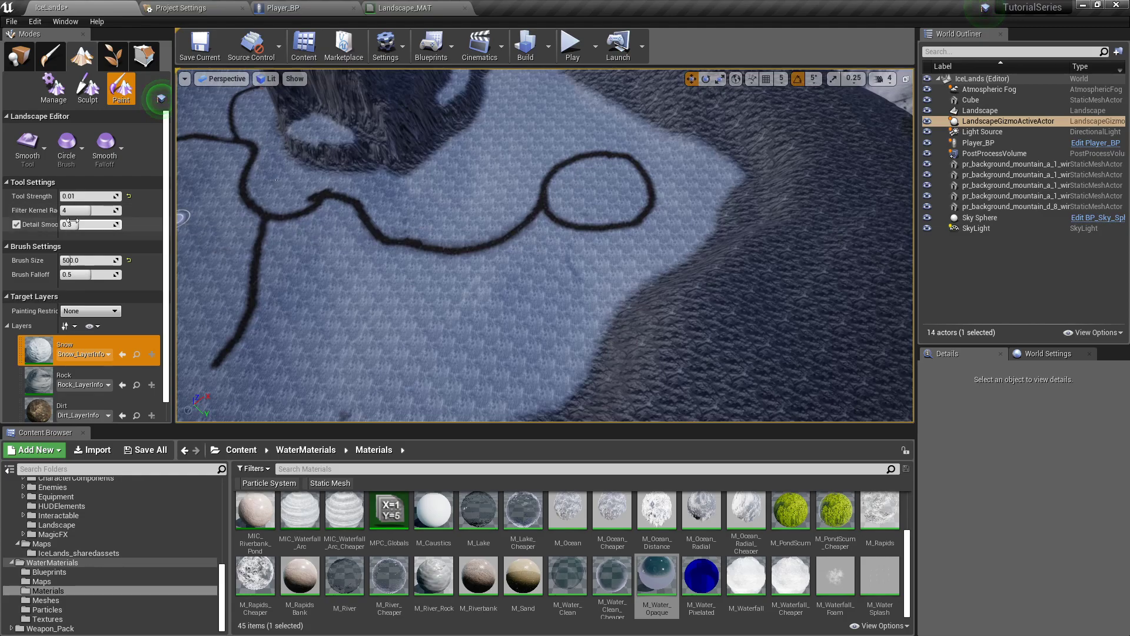
pyautogui.click(17, 224)
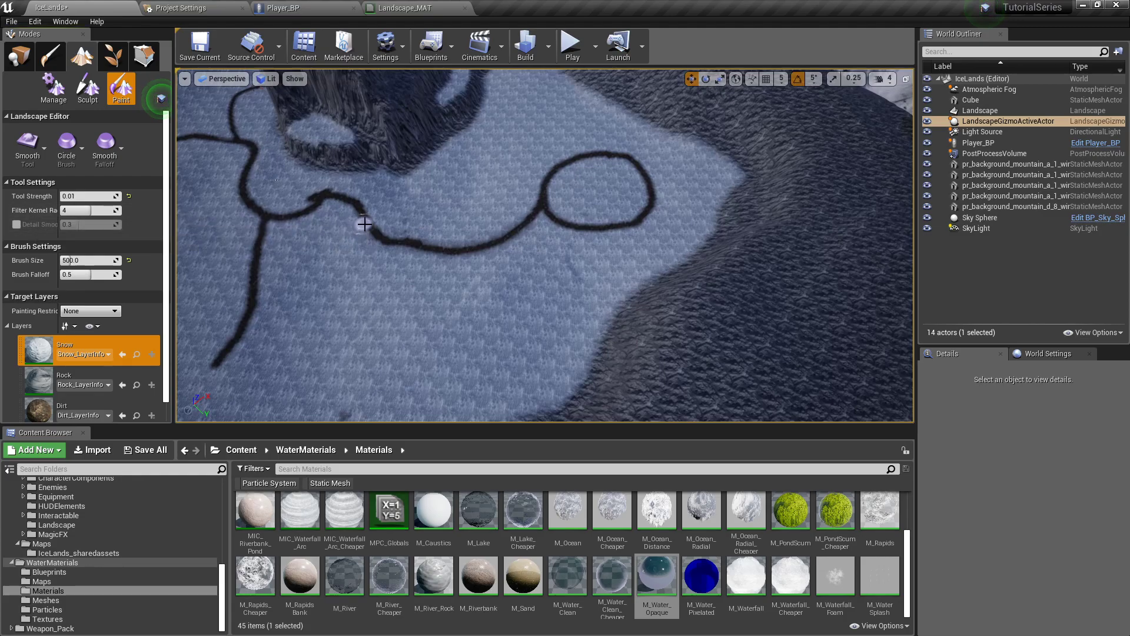
# - Smooth the winding dirt trail from the loop toward the rock outcrop at 0.01 strength
pyautogui.scroll(-2, 501, 248)
pyautogui.press('F11')
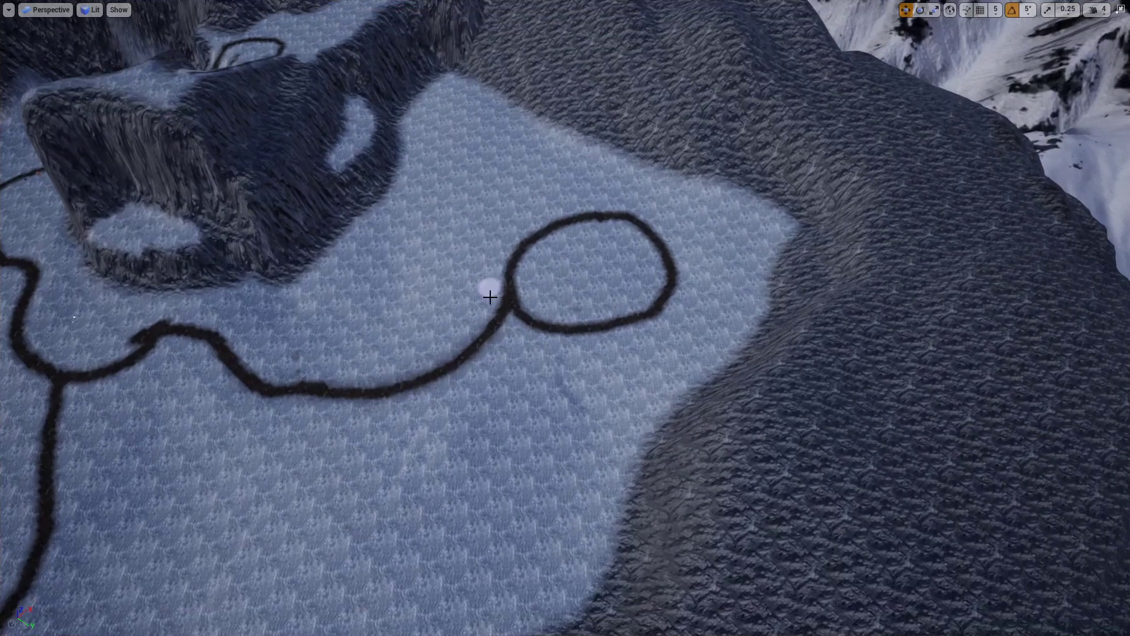
pyautogui.moveTo(495, 316)
pyautogui.mouseDown()
pyautogui.moveTo(471, 347)
pyautogui.moveTo(422, 372)
pyautogui.moveTo(465, 358)
pyautogui.moveTo(415, 384)
pyautogui.moveTo(434, 375)
pyautogui.moveTo(330, 399)
pyautogui.moveTo(431, 388)
pyautogui.moveTo(279, 387)
pyautogui.moveTo(298, 386)
pyautogui.moveTo(224, 371)
pyautogui.moveTo(249, 376)
pyautogui.moveTo(224, 358)
pyautogui.moveTo(295, 386)
pyautogui.mouseUp()
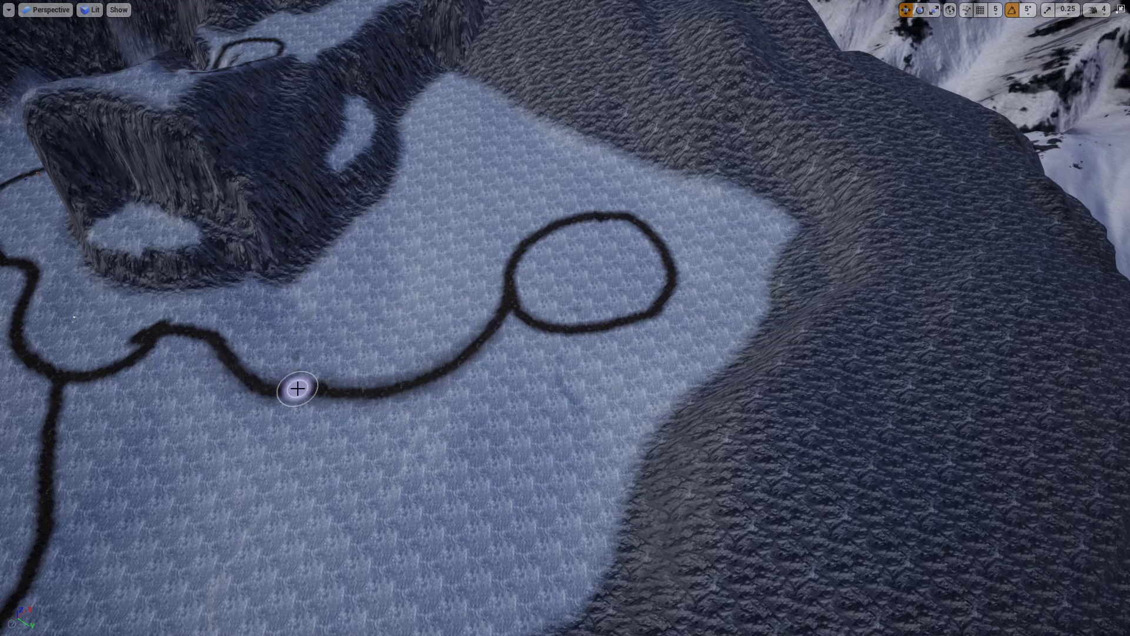
# - Set the Smooth tool's strength to 0.02 and soften the edges of the winding trail between the loop and the junction
pyautogui.press('F11')
pyautogui.click(83, 197)
pyautogui.write('0.02')
pyautogui.press('Return')
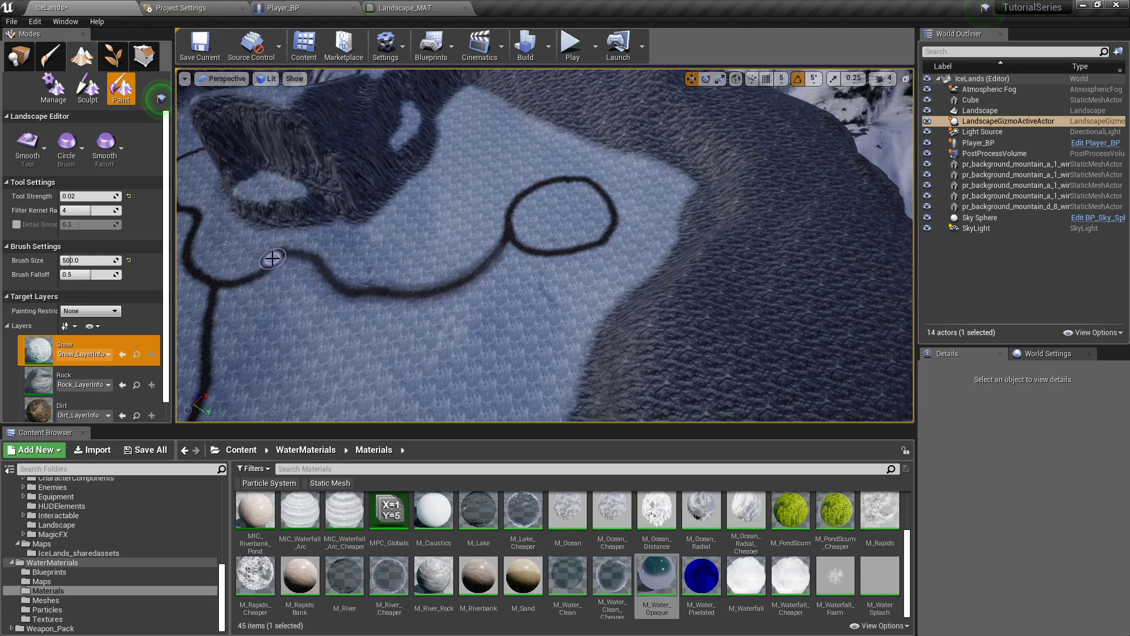
pyautogui.moveTo(376, 297); pyautogui.dragTo(377, 282, button='right')
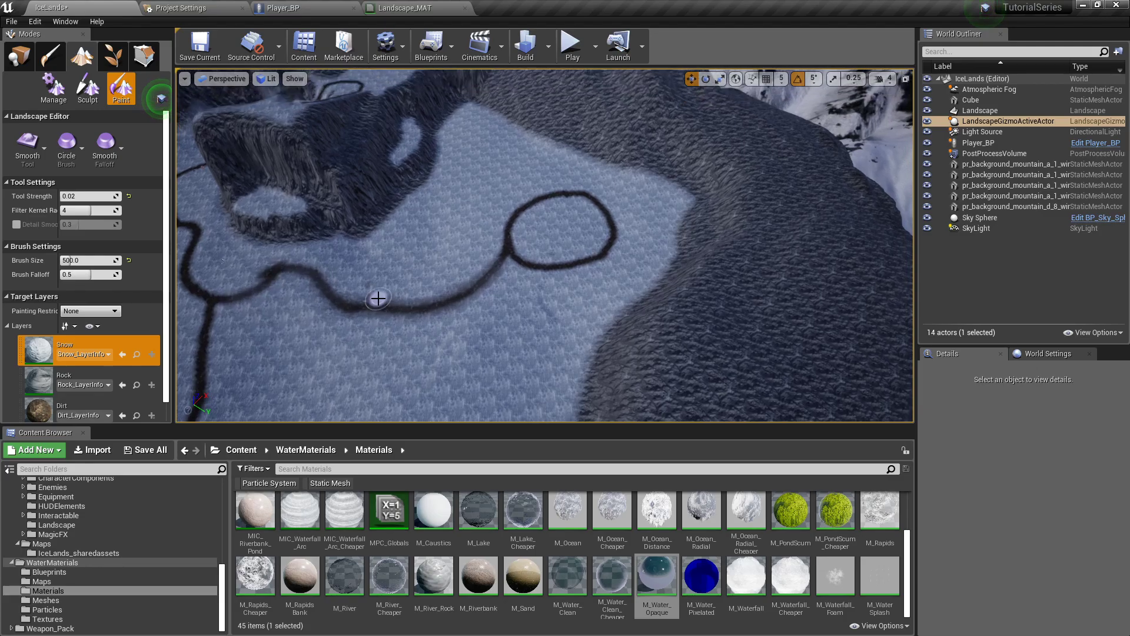
pyautogui.press('F11')
pyautogui.moveTo(487, 300)
pyautogui.mouseDown(button='right')
pyautogui.moveTo(400, 365)
pyautogui.moveTo(383, 347)
pyautogui.moveTo(264, 324)
pyautogui.moveTo(176, 321)
pyautogui.moveTo(171, 244)
pyautogui.moveTo(483, 318)
pyautogui.moveTo(489, 300)
pyautogui.mouseUp(button='right')
pyautogui.press('w')
pyautogui.press('w')
pyautogui.press('s')
pyautogui.moveTo(459, 351); pyautogui.dragTo(462, 324, button='right')
pyautogui.moveTo(565, 317)
pyautogui.mouseDown(button='right')
pyautogui.moveTo(595, 288)
pyautogui.moveTo(630, 330)
pyautogui.moveTo(665, 303)
pyautogui.moveTo(724, 395)
pyautogui.moveTo(482, 374)
pyautogui.mouseUp(button='right')
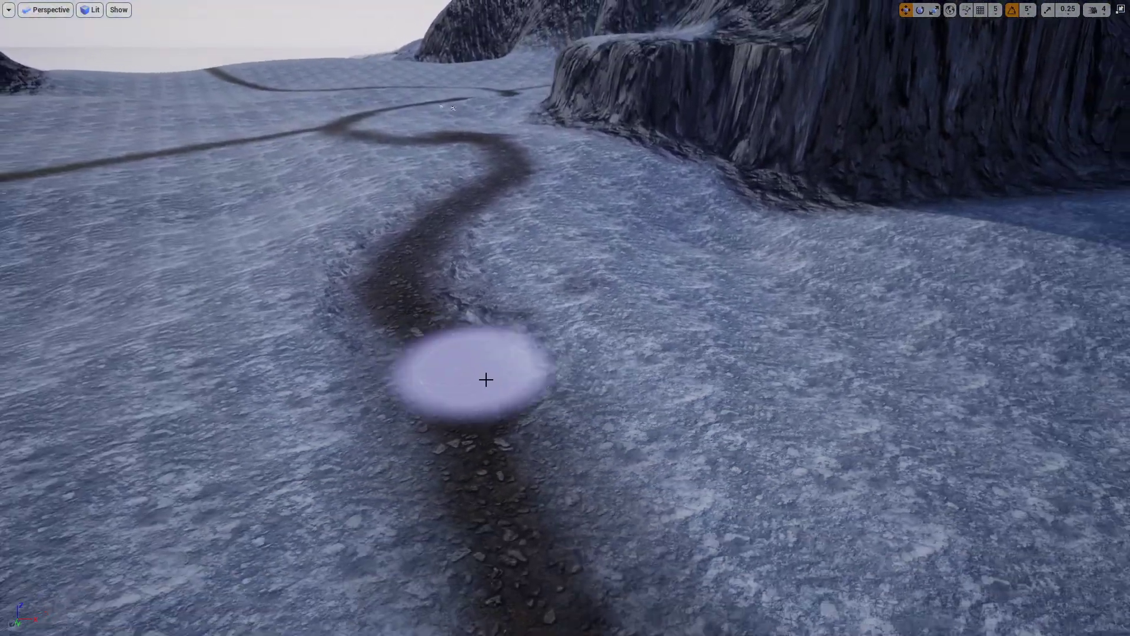
# - Soften the dead-end side branch and the main trail from its junction to the fork near the rock outcrop
pyautogui.press('s')
pyautogui.moveTo(440, 190)
pyautogui.mouseDown(button='right')
pyautogui.moveTo(416, 166)
pyautogui.moveTo(428, 214)
pyautogui.moveTo(457, 202)
pyautogui.moveTo(440, 190)
pyautogui.mouseUp(button='right')
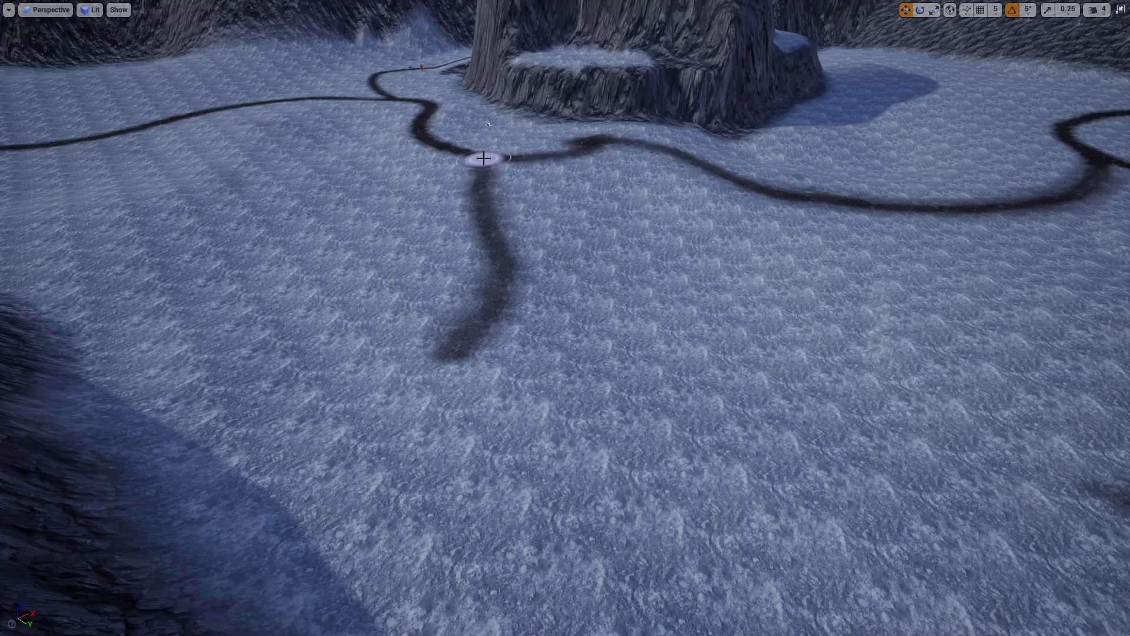
pyautogui.moveTo(605, 177)
pyautogui.mouseDown(button='right')
pyautogui.moveTo(579, 124)
pyautogui.moveTo(594, 129)
pyautogui.moveTo(550, 180)
pyautogui.moveTo(548, 282)
pyautogui.mouseUp(button='right')
pyautogui.press('w')
pyautogui.moveTo(547, 282)
pyautogui.mouseDown()
pyautogui.moveTo(512, 302)
pyautogui.moveTo(453, 192)
pyautogui.moveTo(467, 132)
pyautogui.moveTo(550, 65)
pyautogui.moveTo(548, 43)
pyautogui.moveTo(502, 30)
pyautogui.mouseUp()
pyautogui.moveTo(524, 53)
pyautogui.mouseDown(button='right')
pyautogui.moveTo(565, 36)
pyautogui.moveTo(707, 47)
pyautogui.moveTo(706, 83)
pyautogui.mouseUp(button='right')
pyautogui.press('s')
pyautogui.moveTo(583, 59); pyautogui.dragTo(643, 210, button='right')
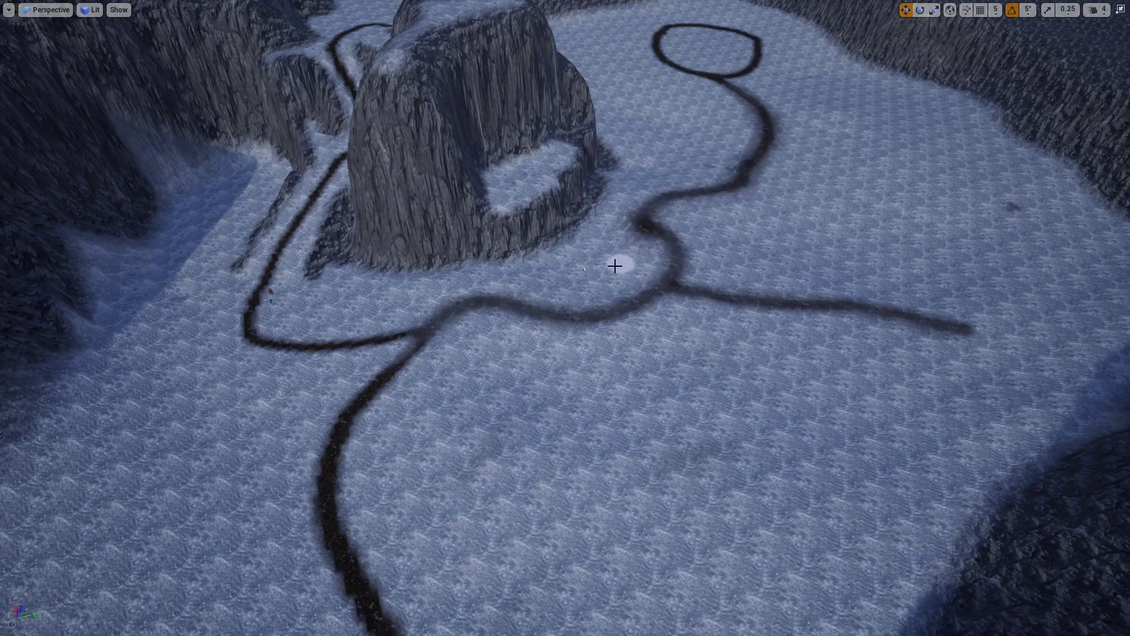
# - Smooth the trail leading toward the shore and the branch curving around the foot of the rock outcrop
pyautogui.moveTo(480, 290)
pyautogui.mouseDown()
pyautogui.moveTo(416, 325)
pyautogui.moveTo(285, 341)
pyautogui.moveTo(253, 321)
pyautogui.moveTo(258, 279)
pyautogui.moveTo(300, 219)
pyautogui.mouseUp()
pyautogui.moveTo(451, 293)
pyautogui.mouseDown(button='right')
pyautogui.moveTo(424, 306)
pyautogui.moveTo(371, 300)
pyautogui.mouseUp(button='right')
pyautogui.rightClick(451, 293)
pyautogui.press('s')
pyautogui.press('s')
pyautogui.moveTo(427, 269); pyautogui.dragTo(694, 308, button='right')
pyautogui.moveTo(694, 326)
pyautogui.mouseDown()
pyautogui.moveTo(599, 303)
pyautogui.moveTo(556, 316)
pyautogui.moveTo(436, 396)
pyautogui.moveTo(368, 413)
pyautogui.moveTo(278, 423)
pyautogui.moveTo(133, 398)
pyautogui.moveTo(30, 434)
pyautogui.mouseUp()
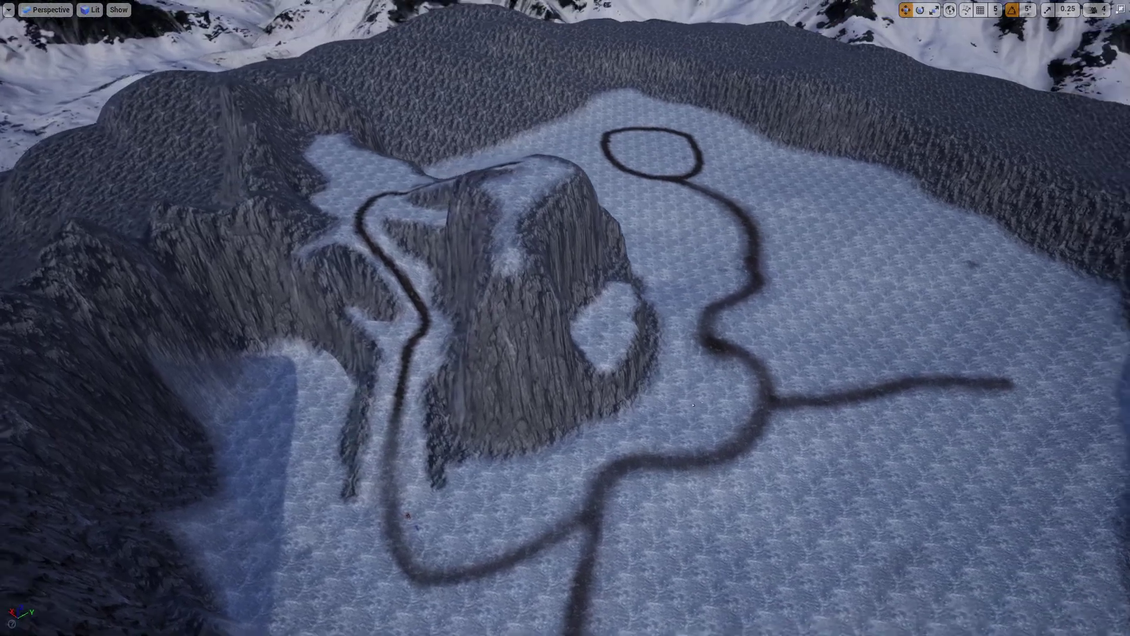
# - Smooth the dirt trail that climbs the snowy ramp behind the rock outcrop
pyautogui.moveTo(466, 454); pyautogui.dragTo(466, 454, button='right')
pyautogui.moveTo(482, 345)
pyautogui.mouseDown()
pyautogui.moveTo(479, 293)
pyautogui.moveTo(446, 251)
pyautogui.mouseUp()
pyautogui.moveTo(334, 176)
pyautogui.mouseDown()
pyautogui.moveTo(295, 131)
pyautogui.moveTo(316, 103)
pyautogui.mouseUp()
# - Examine the softened trails across the whole snowy landscape and the ocean along its shoreline
pyautogui.moveTo(363, 166); pyautogui.dragTo(363, 167, button='right')
pyautogui.press('w')
pyautogui.press('s')
pyautogui.press('w')
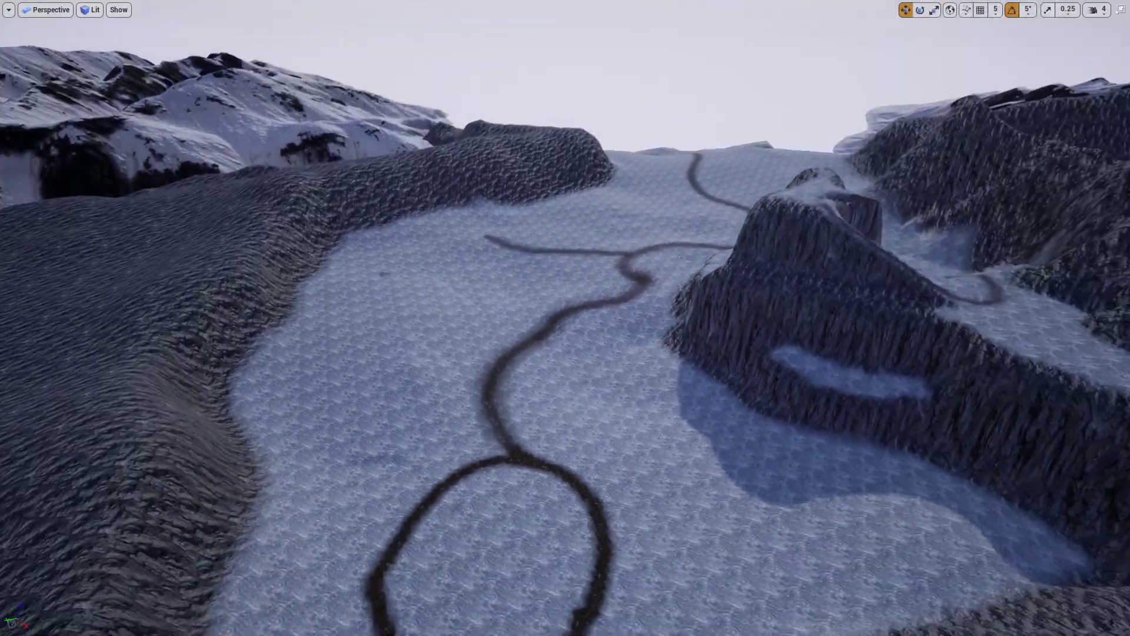
pyautogui.press('s')
pyautogui.moveTo(653, 193); pyautogui.dragTo(650, 242, button='right')
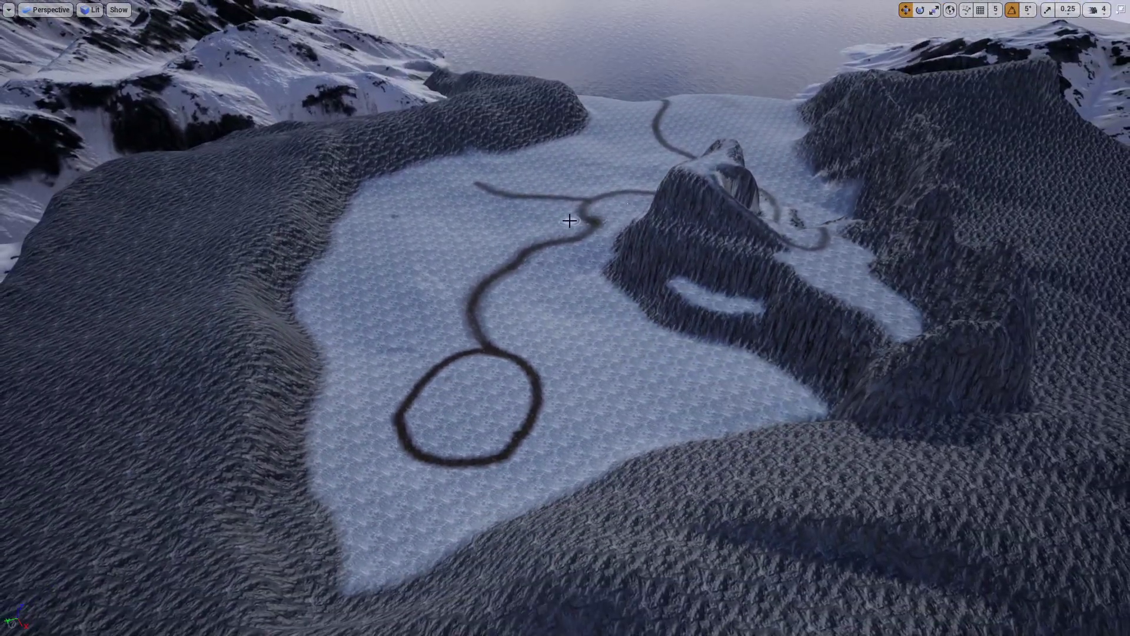
pyautogui.moveTo(573, 223); pyautogui.dragTo(589, 176, button='right')
pyautogui.press('w')
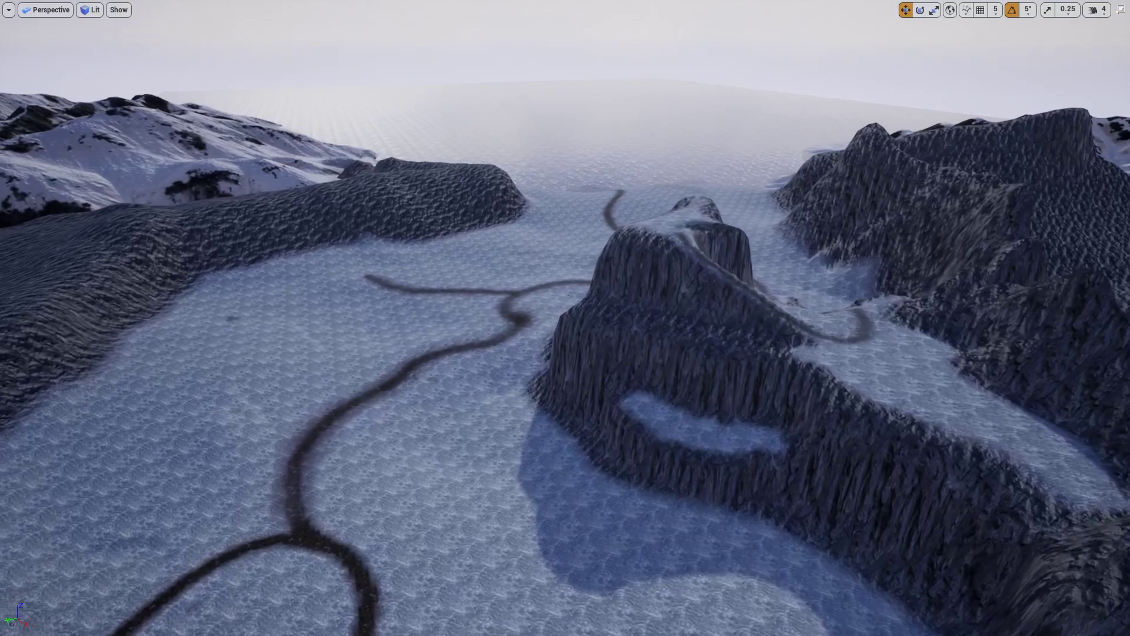
pyautogui.moveTo(589, 318); pyautogui.dragTo(588, 279, button='right')
pyautogui.press('w')
pyautogui.moveTo(625, 227); pyautogui.dragTo(423, 264, button='right')
pyautogui.press('w')
pyautogui.press('d')
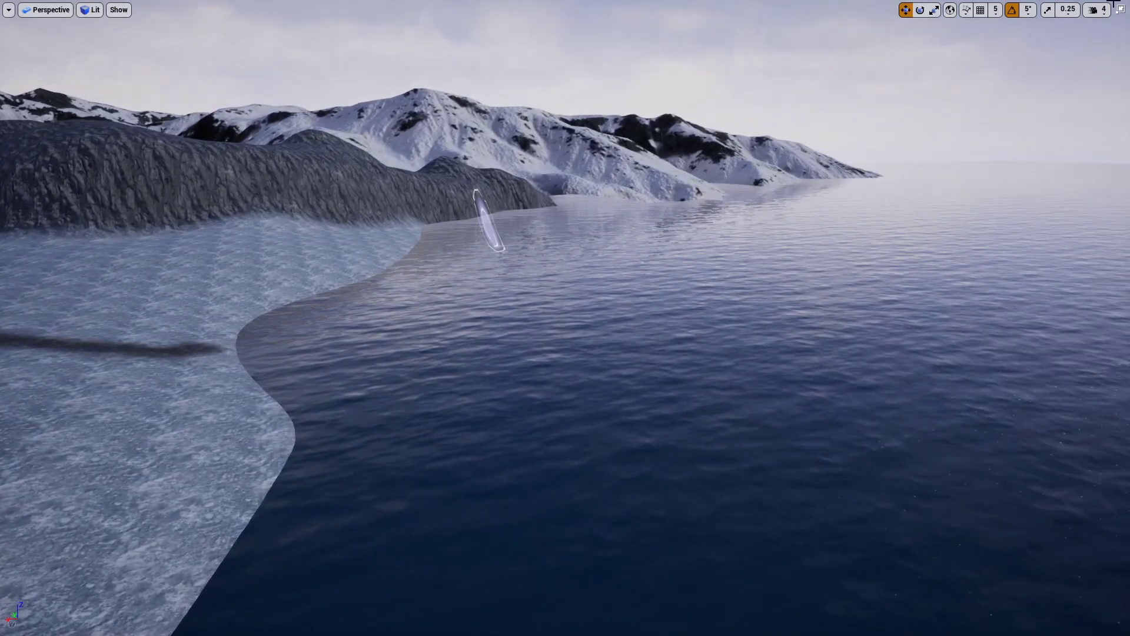
# - Leave the full-screen viewport and search the whole Content folder for water assets
pyautogui.click(1120, 10)
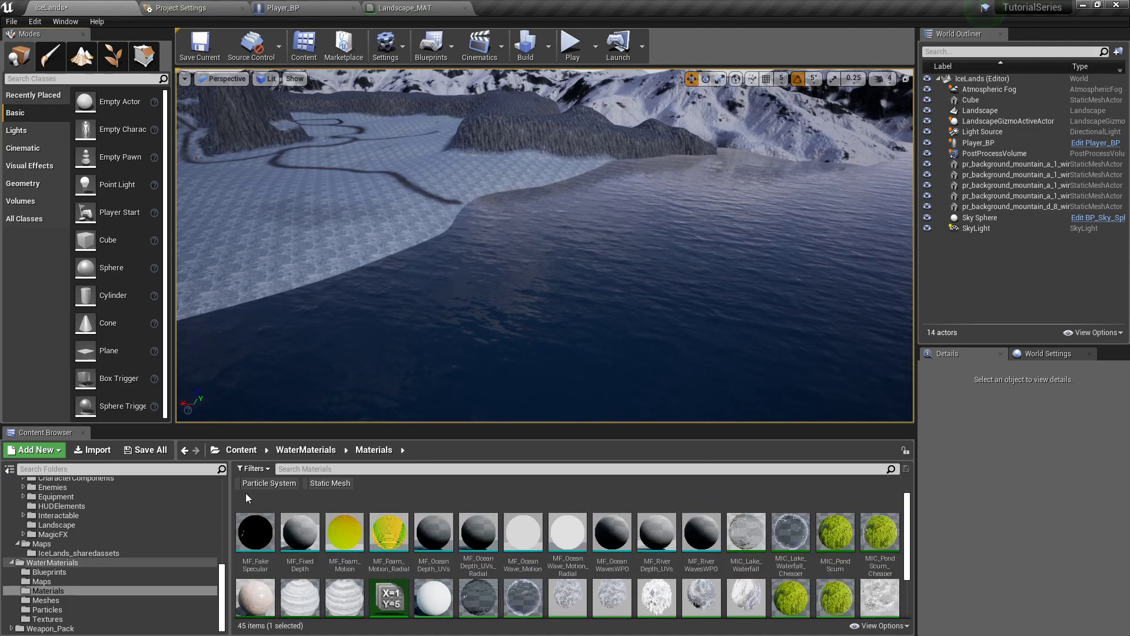
pyautogui.moveTo(223, 577); pyautogui.dragTo(212, 484)
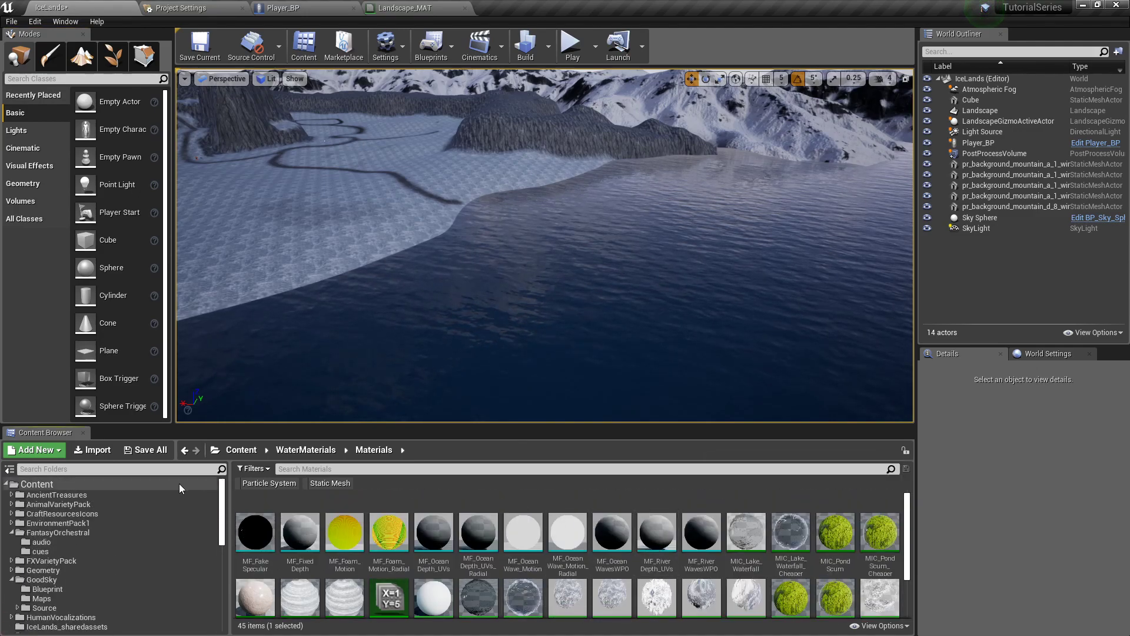
pyautogui.click(44, 487)
pyautogui.click(342, 469)
pyautogui.write('wat')
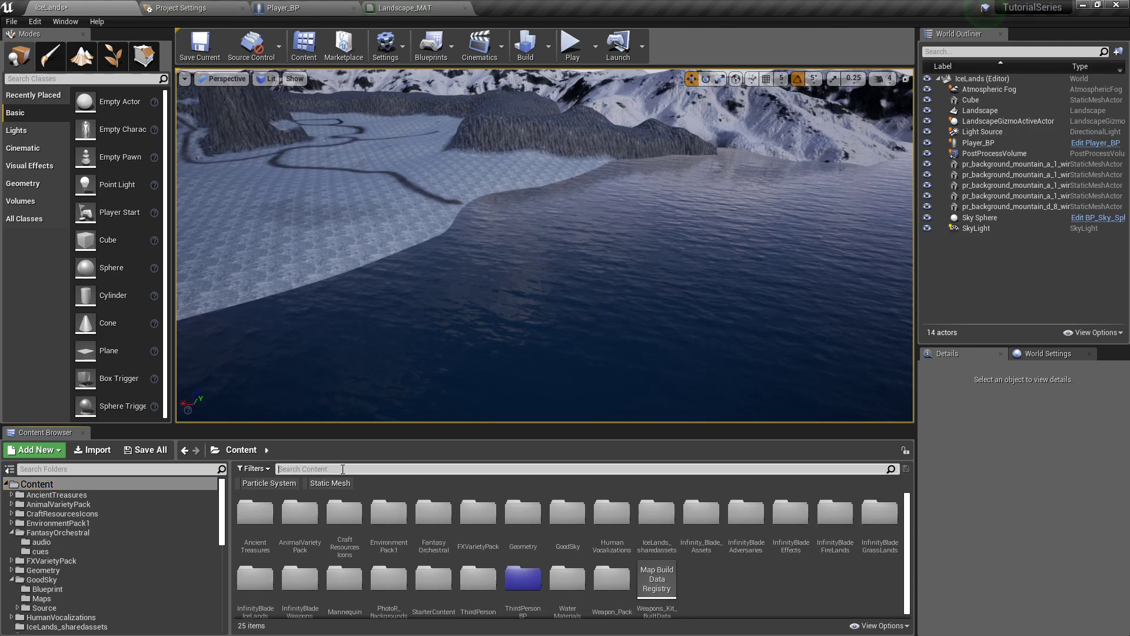
pyautogui.write('er')
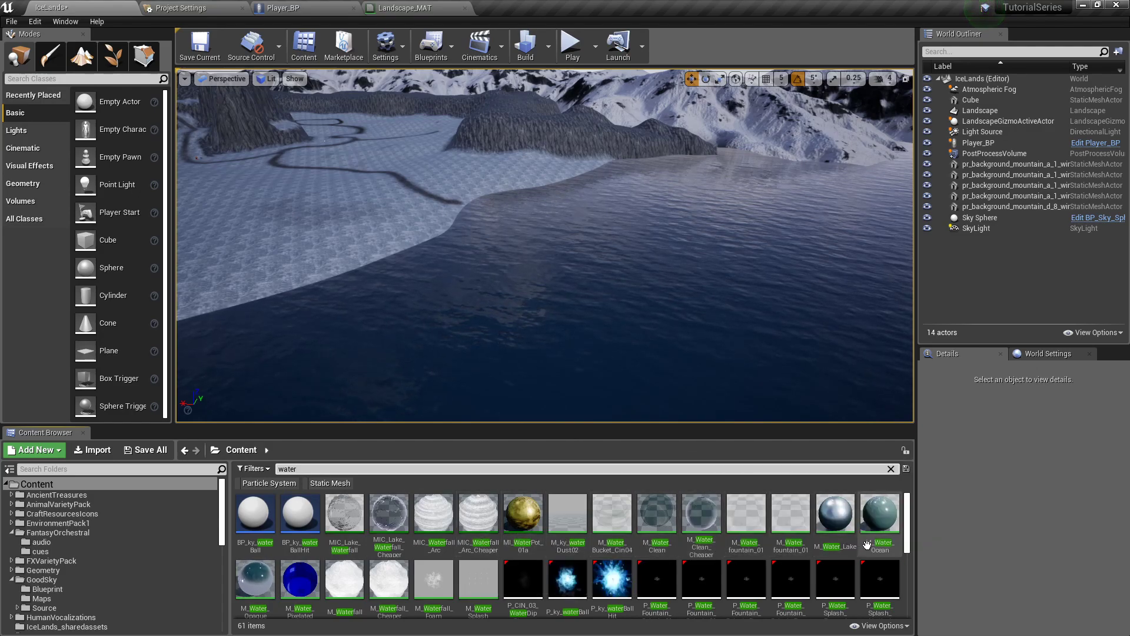
# - Try the M_Water_Ocean and M_Water_Lake materials on the ocean surface
pyautogui.moveTo(880, 513); pyautogui.dragTo(864, 476)
pyautogui.moveTo(705, 316)
pyautogui.mouseDown()
pyautogui.moveTo(708, 331)
pyautogui.moveTo(690, 304)
pyautogui.mouseUp()
pyautogui.moveTo(679, 302); pyautogui.dragTo(901, 338, button='right')
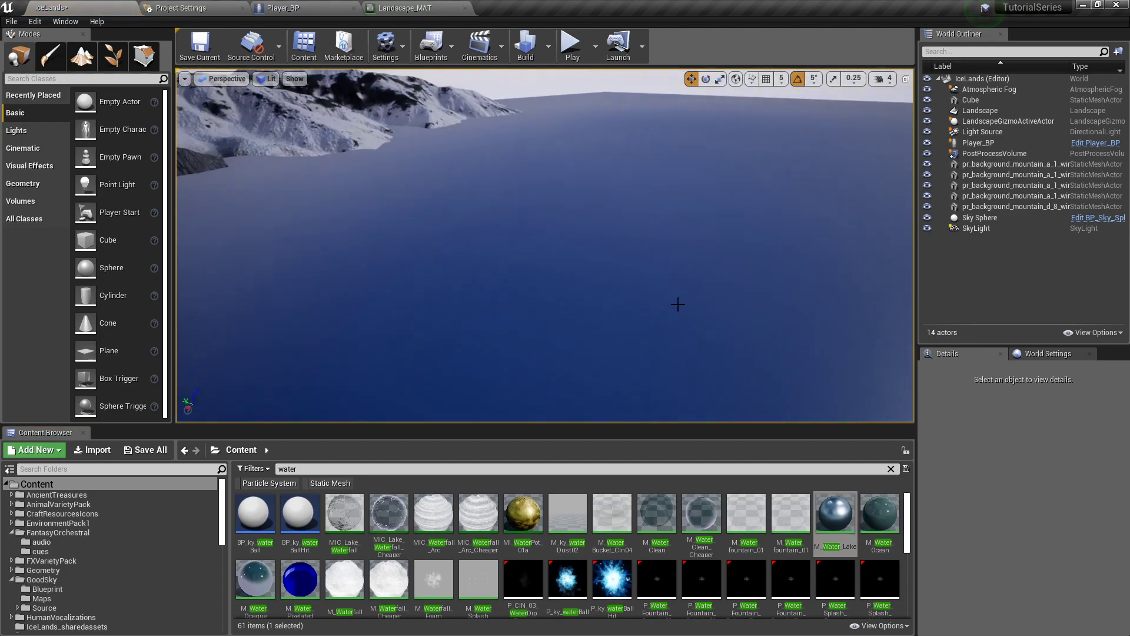
# - Look through the remaining water assets and apply the M_Water_Opaque material to the ocean surface
pyautogui.scroll(-1, 521, 533)
pyautogui.scroll(-2, 871, 545)
pyautogui.scroll(-2, 884, 546)
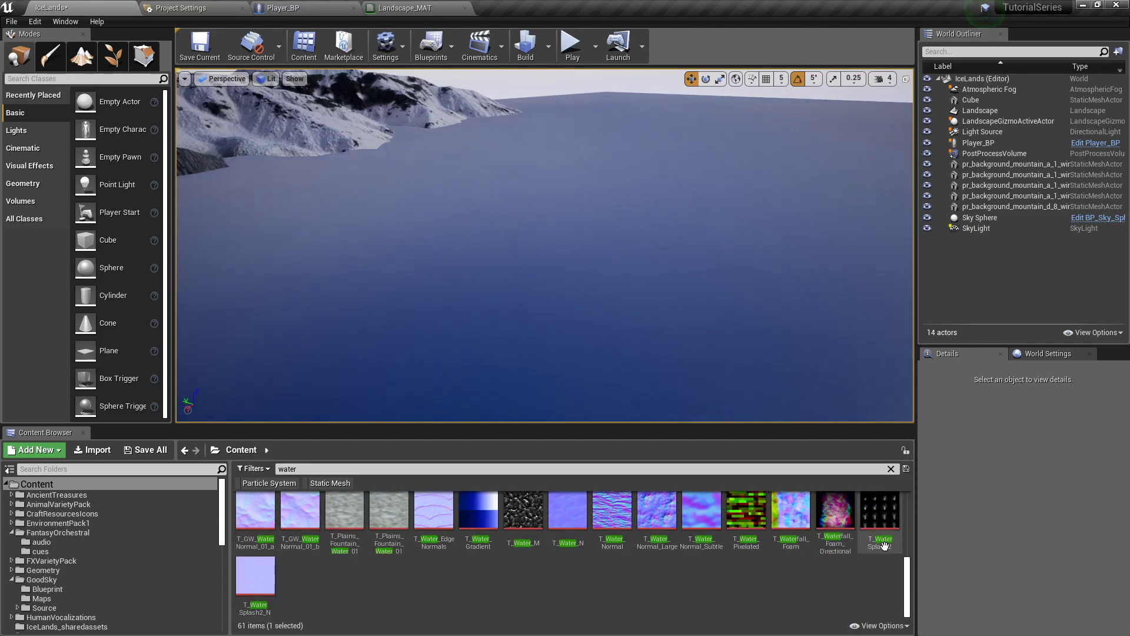
pyautogui.scroll(6, 886, 546)
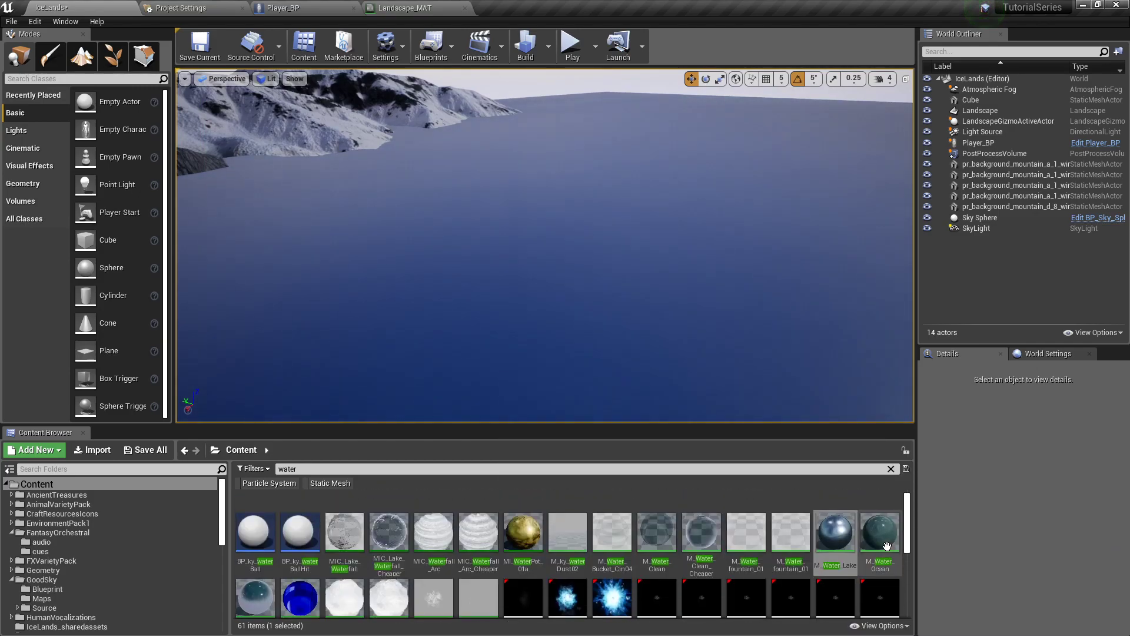
pyautogui.scroll(-1, 886, 546)
pyautogui.scroll(1, 886, 547)
pyautogui.scroll(-1, 886, 546)
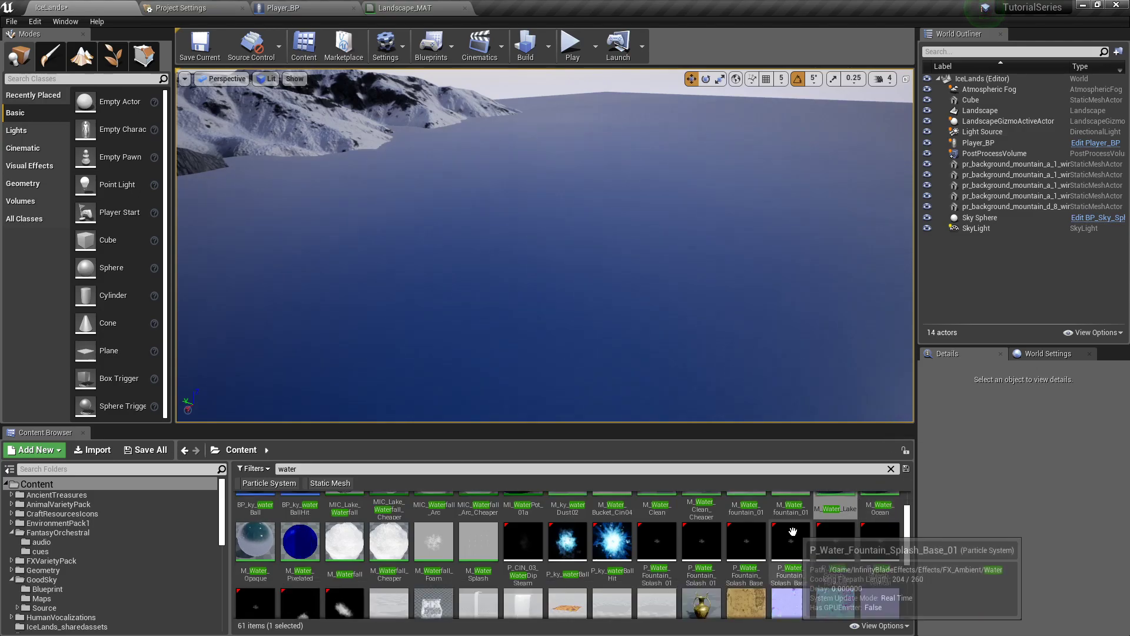
pyautogui.moveTo(258, 546); pyautogui.dragTo(505, 340)
pyautogui.moveTo(657, 329)
pyautogui.mouseDown(button='right')
pyautogui.moveTo(530, 294)
pyautogui.moveTo(494, 298)
pyautogui.moveTo(671, 297)
pyautogui.moveTo(736, 280)
pyautogui.moveTo(859, 291)
pyautogui.moveTo(794, 279)
pyautogui.moveTo(818, 276)
pyautogui.moveTo(657, 328)
pyautogui.mouseUp(button='right')
# - Play-test the level by running and jumping with the character across the snow and dirt trails near the rock walls
pyautogui.moveTo(648, 239); pyautogui.dragTo(648, 239, button='right')
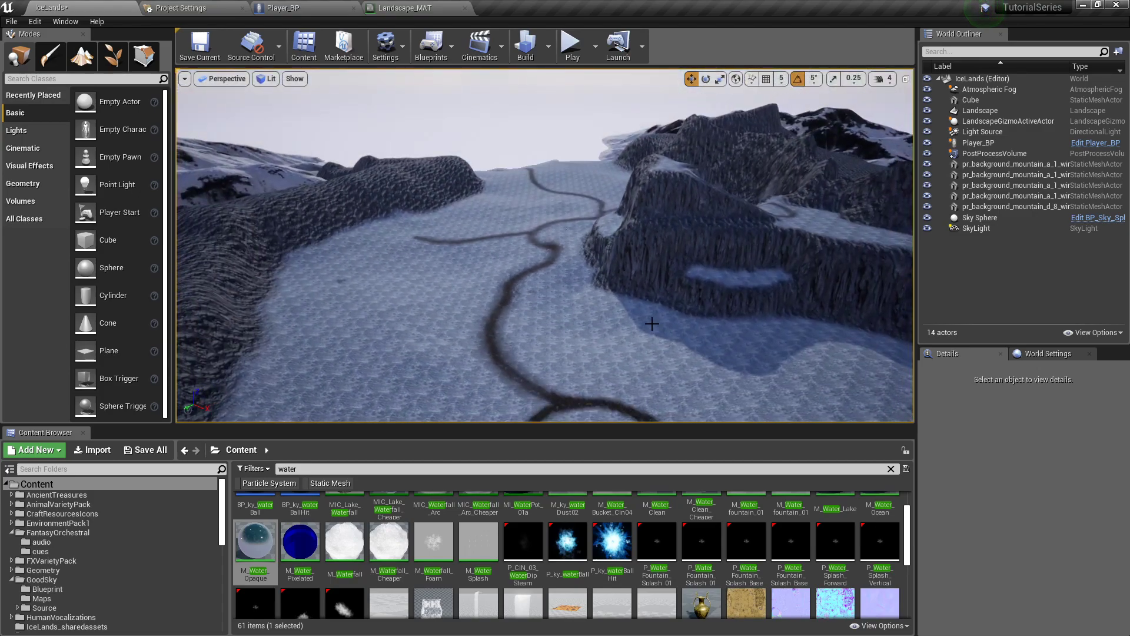
pyautogui.moveTo(648, 326); pyautogui.dragTo(648, 326, button='right')
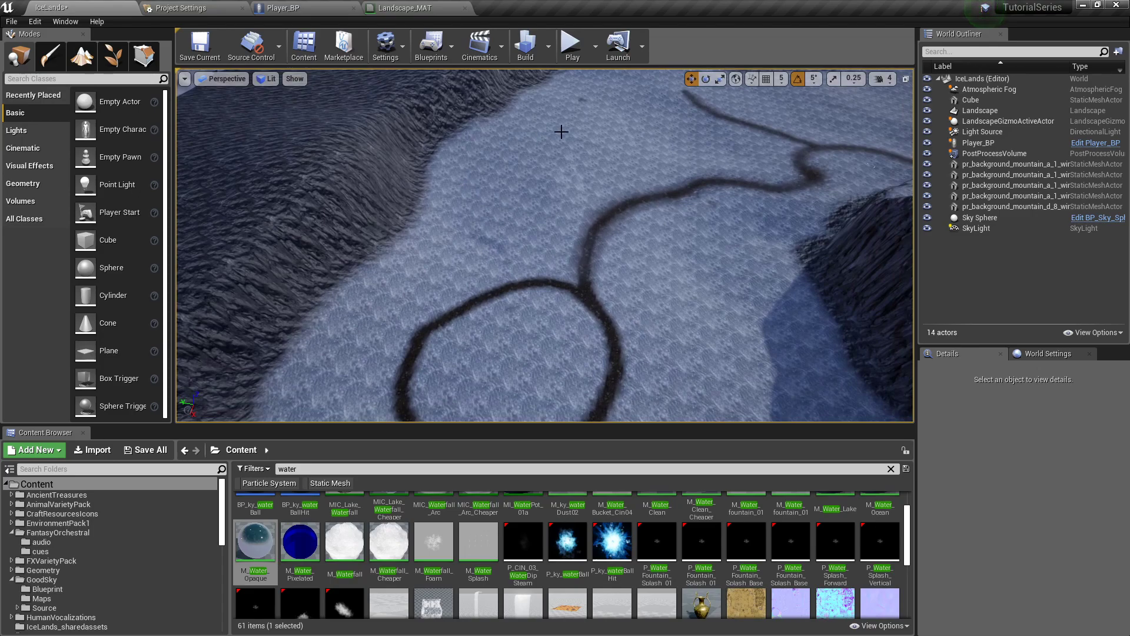
pyautogui.moveTo(686, 177); pyautogui.dragTo(594, 287, button='right')
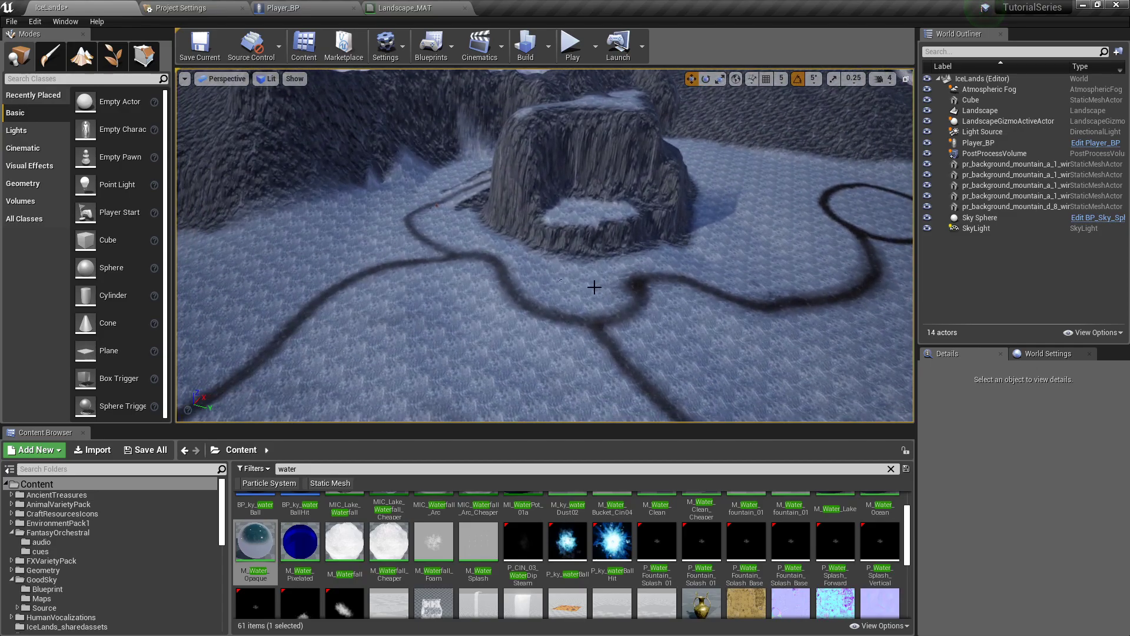
pyautogui.click(568, 50)
pyautogui.press('w')
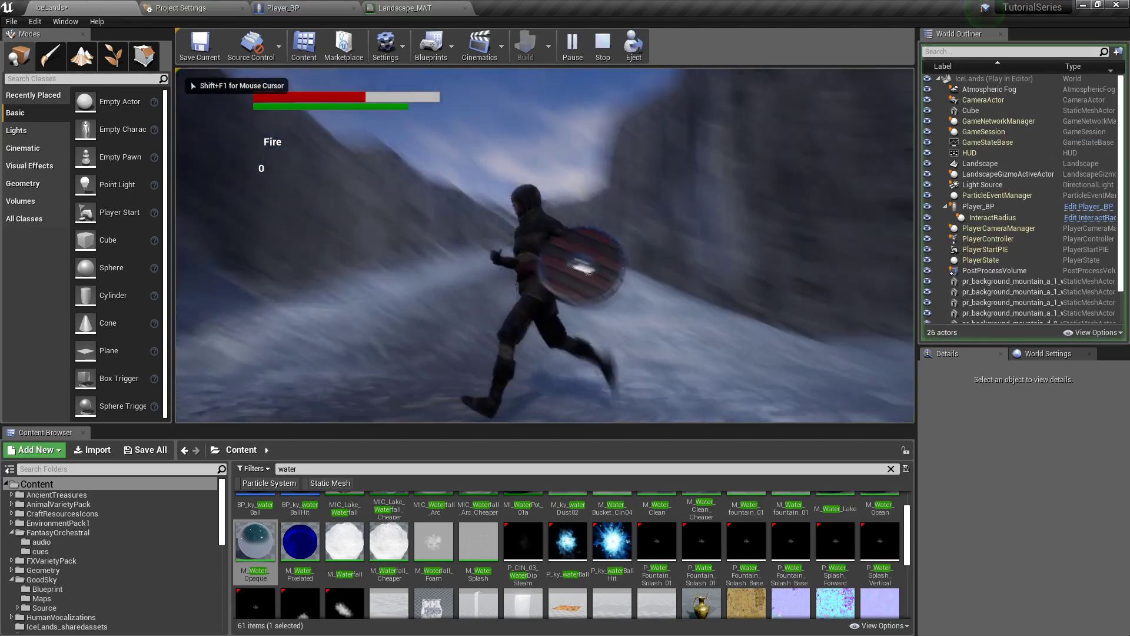
pyautogui.press('w')
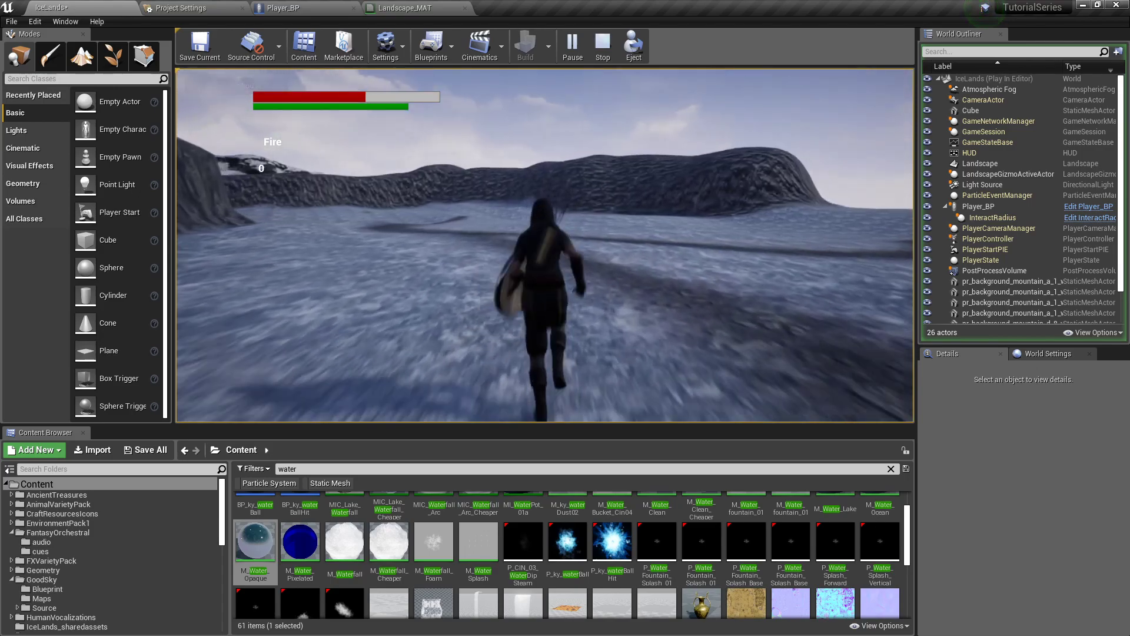
pyautogui.press('a')
pyautogui.press('s')
pyautogui.press('w')
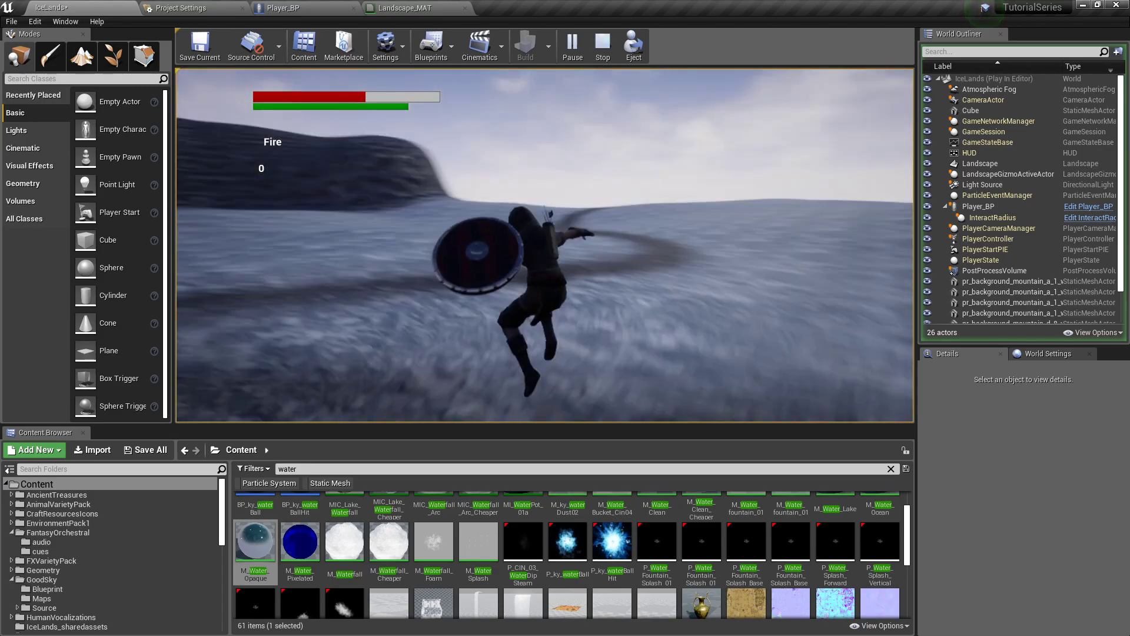
pyautogui.press('space')
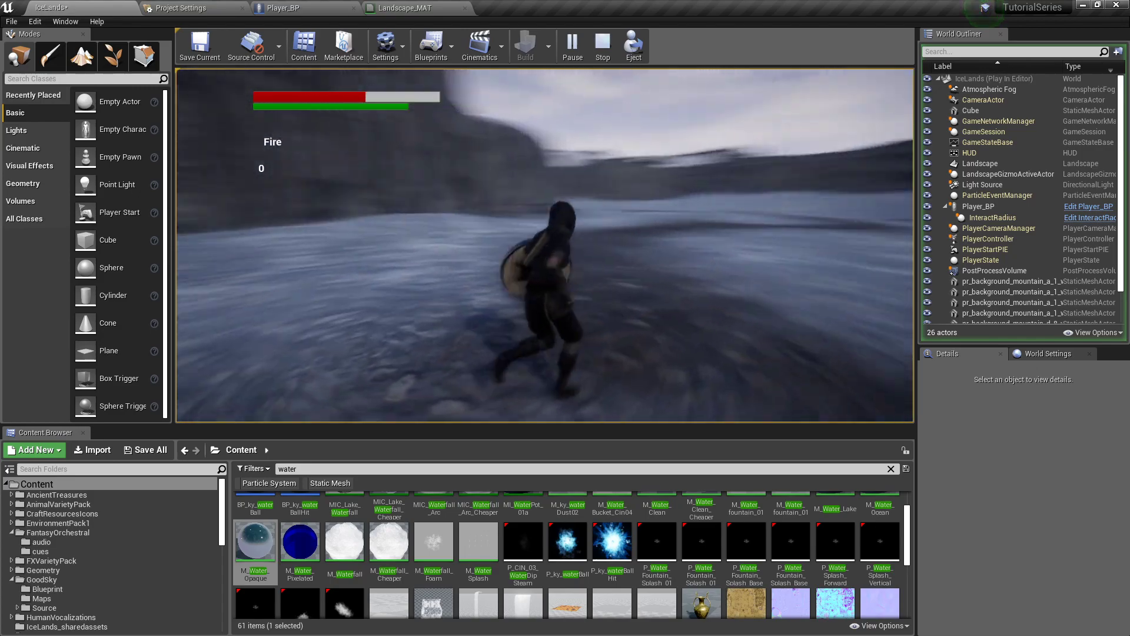
pyautogui.press('s')
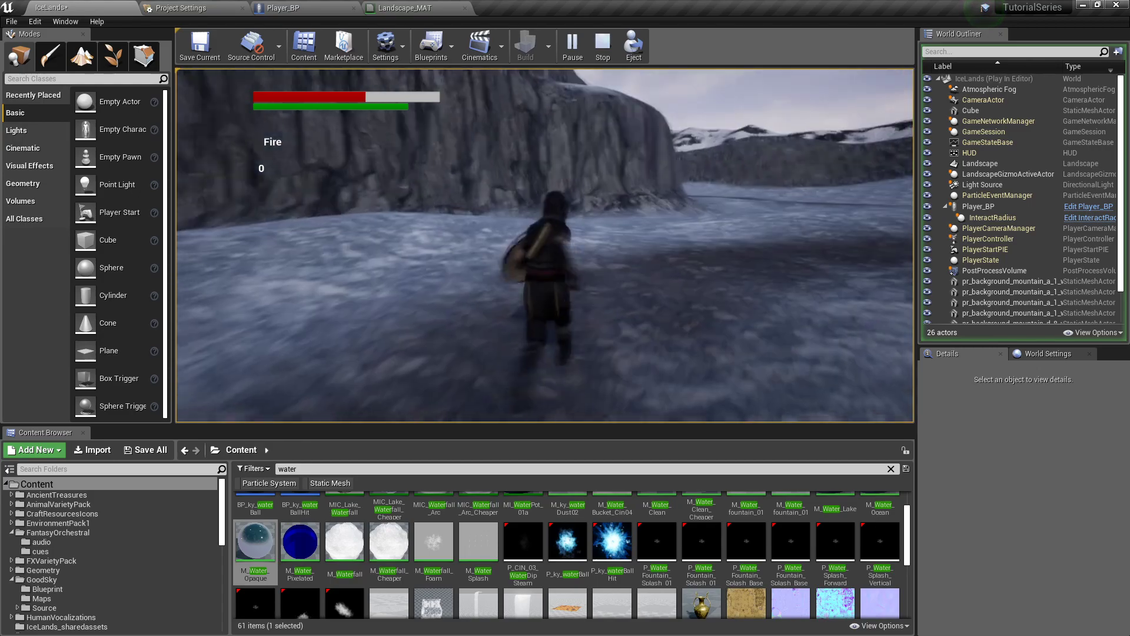